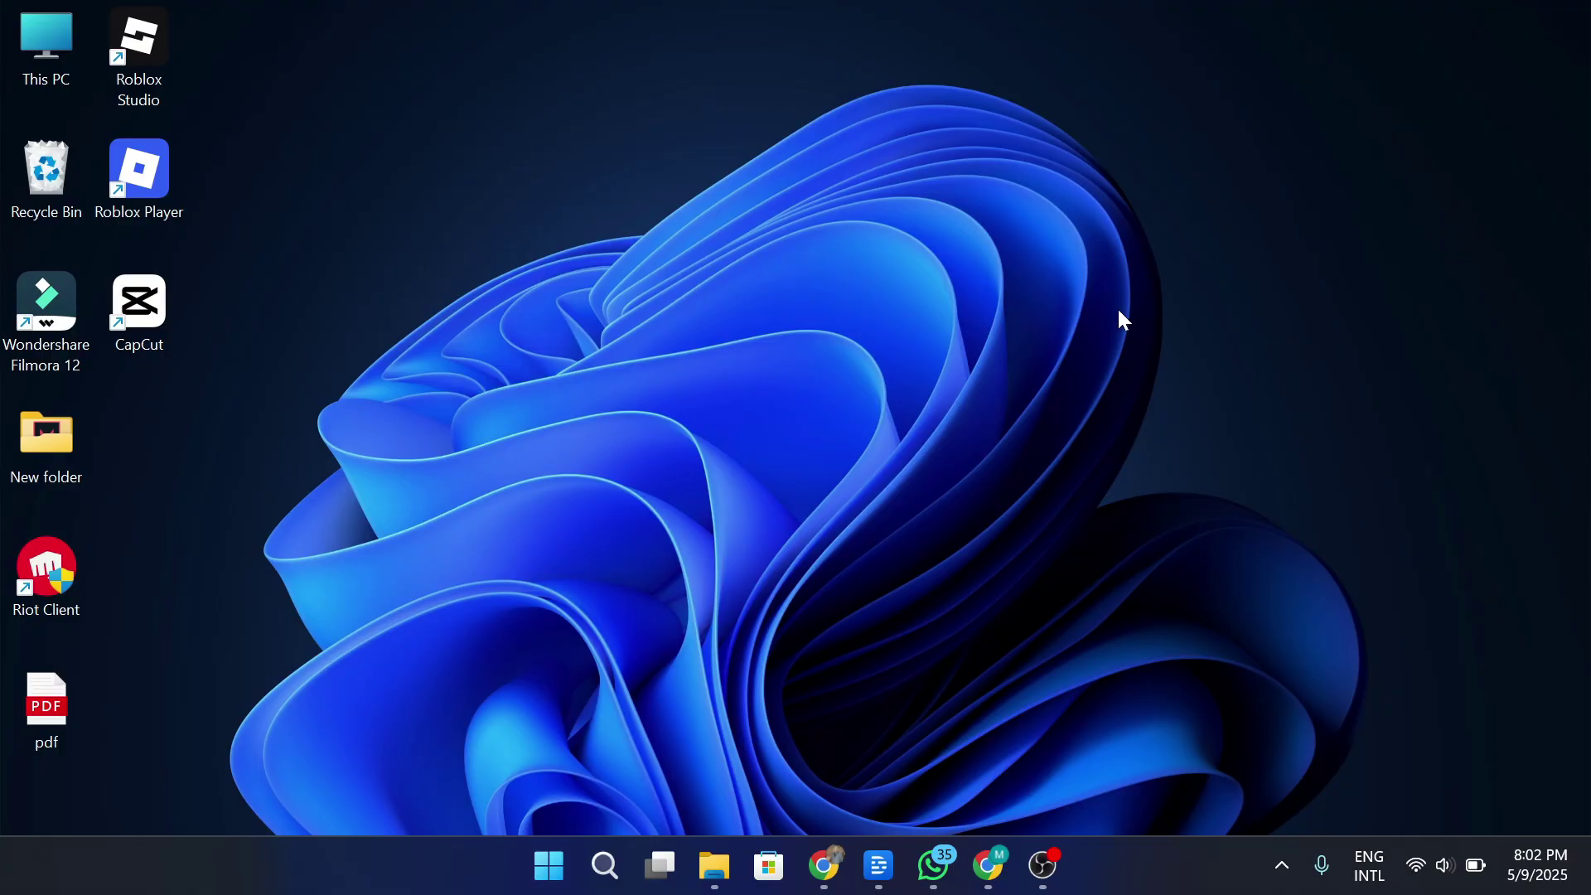
Step: Bring up Canva's home page, enter 'Tshirt' in the AI prompt, then discard that AI request
click(990, 864)
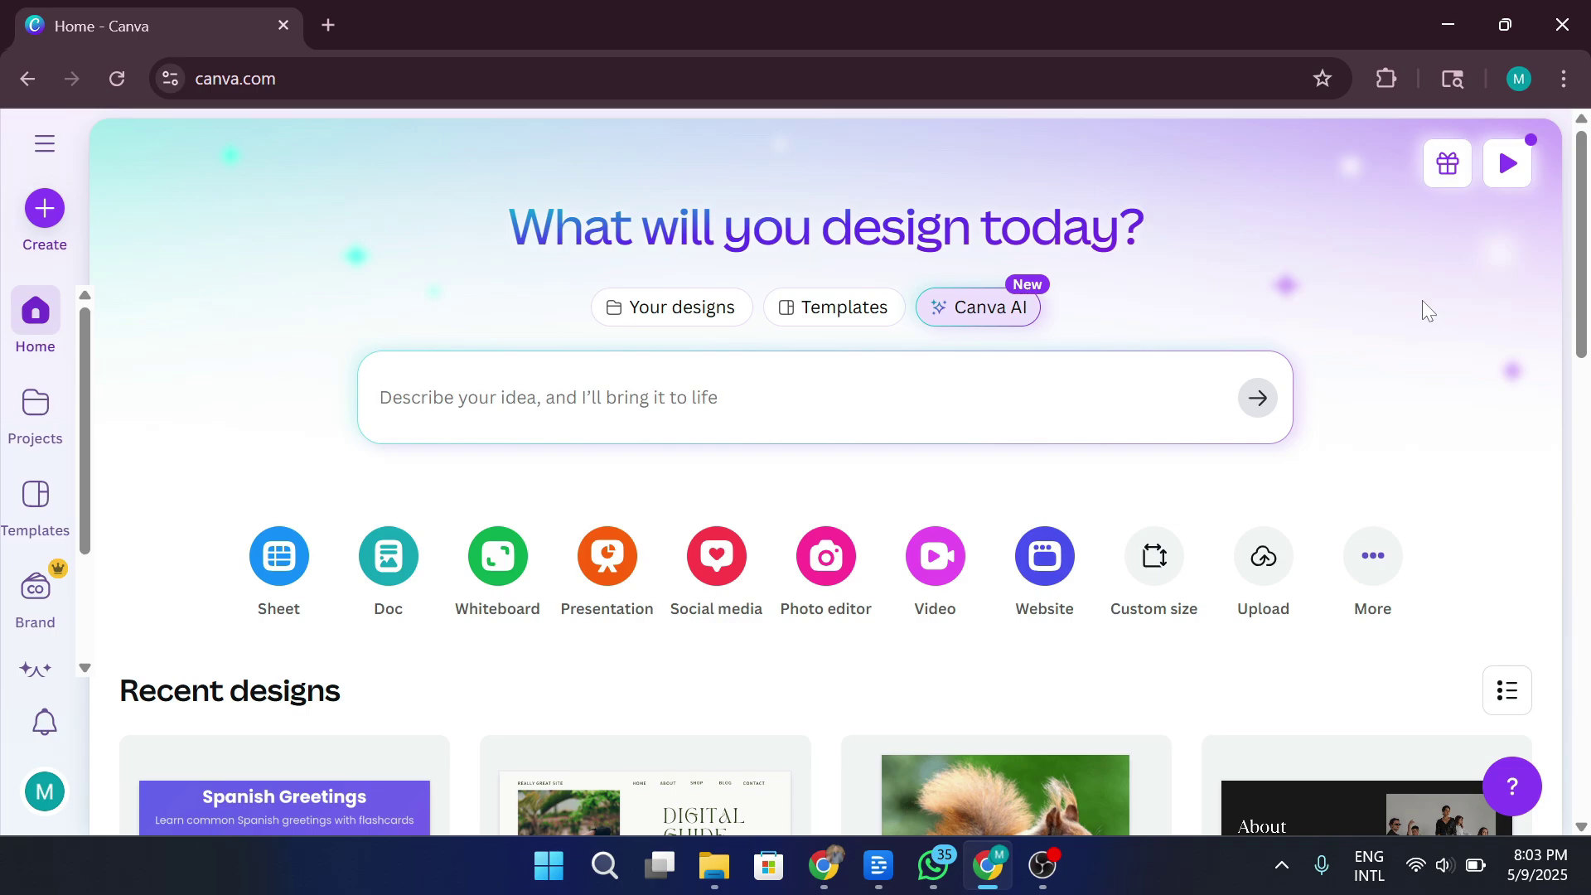
text(Tshirt)
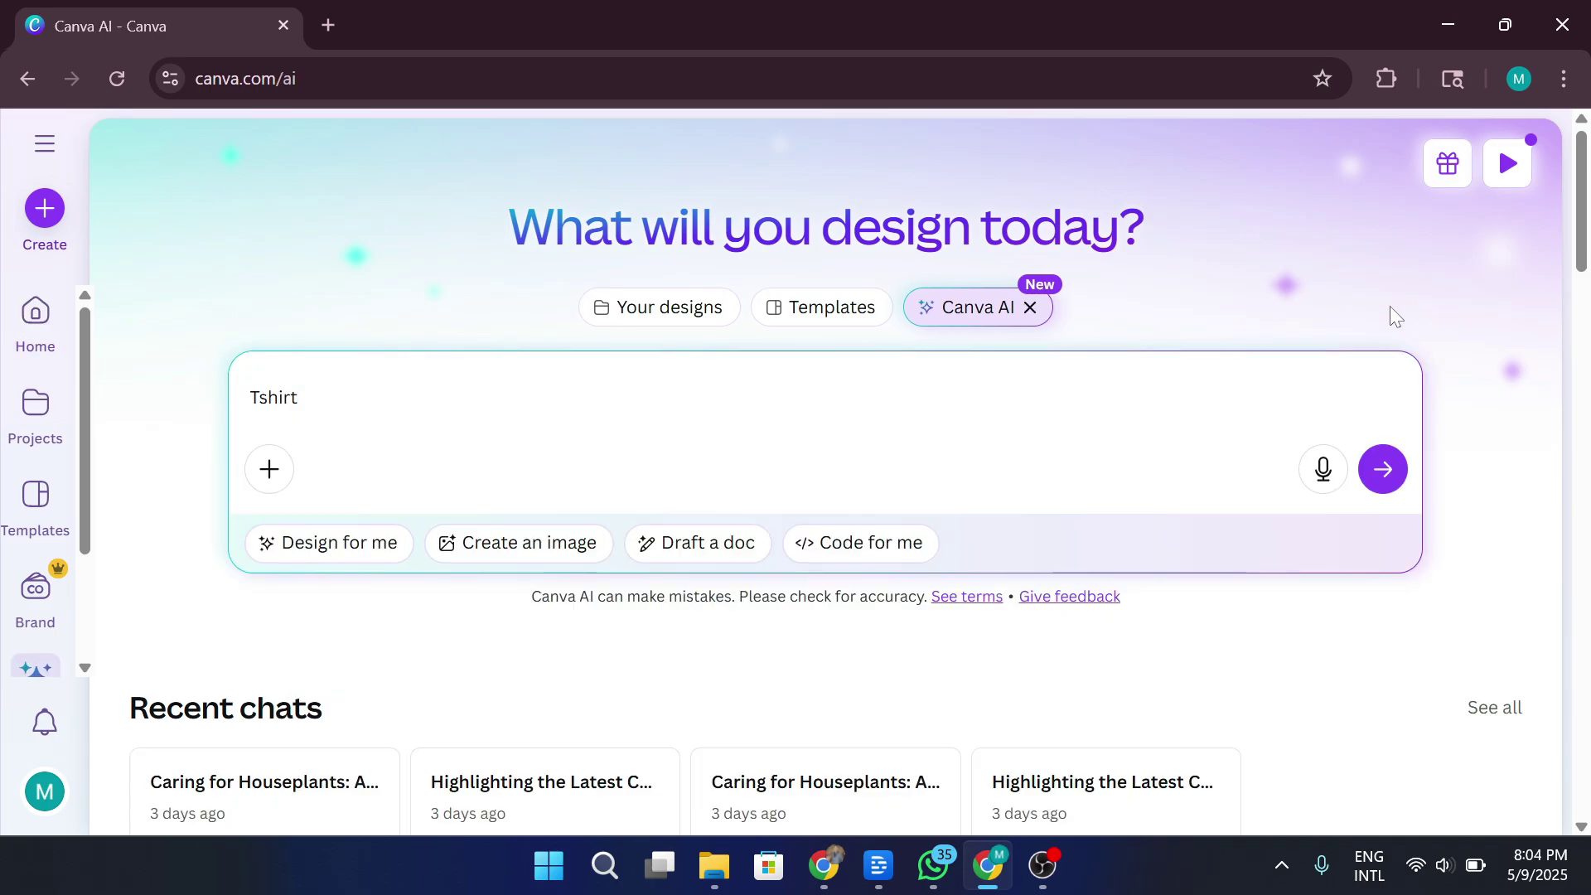
click(1029, 309)
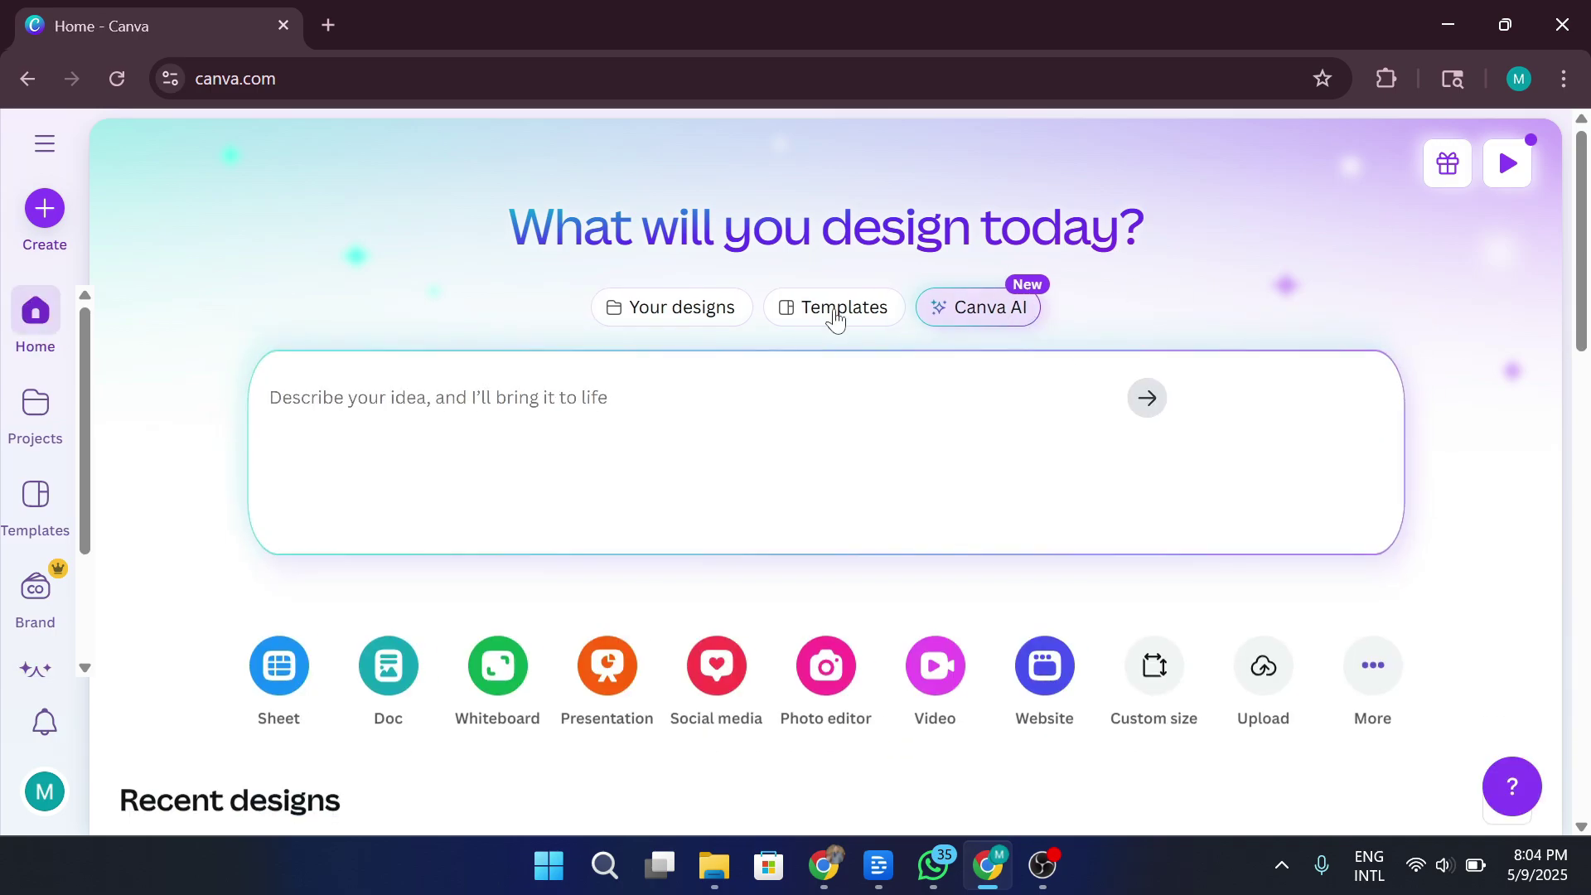
Step: Search Canva's templates for 'Tshirt' instead of your own designs
click(646, 316)
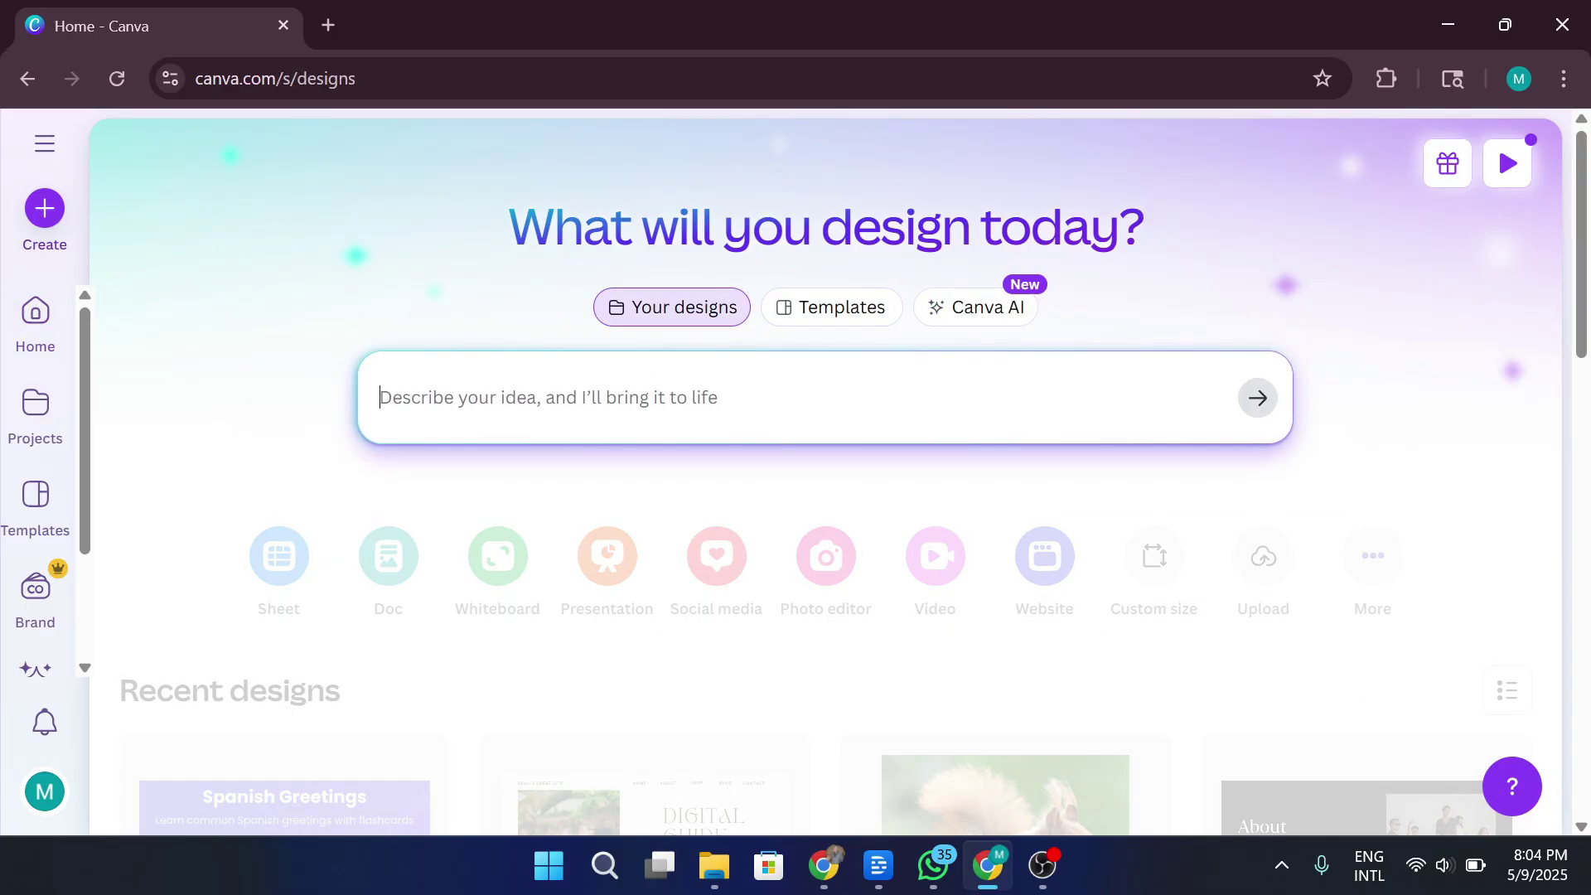
text(T)
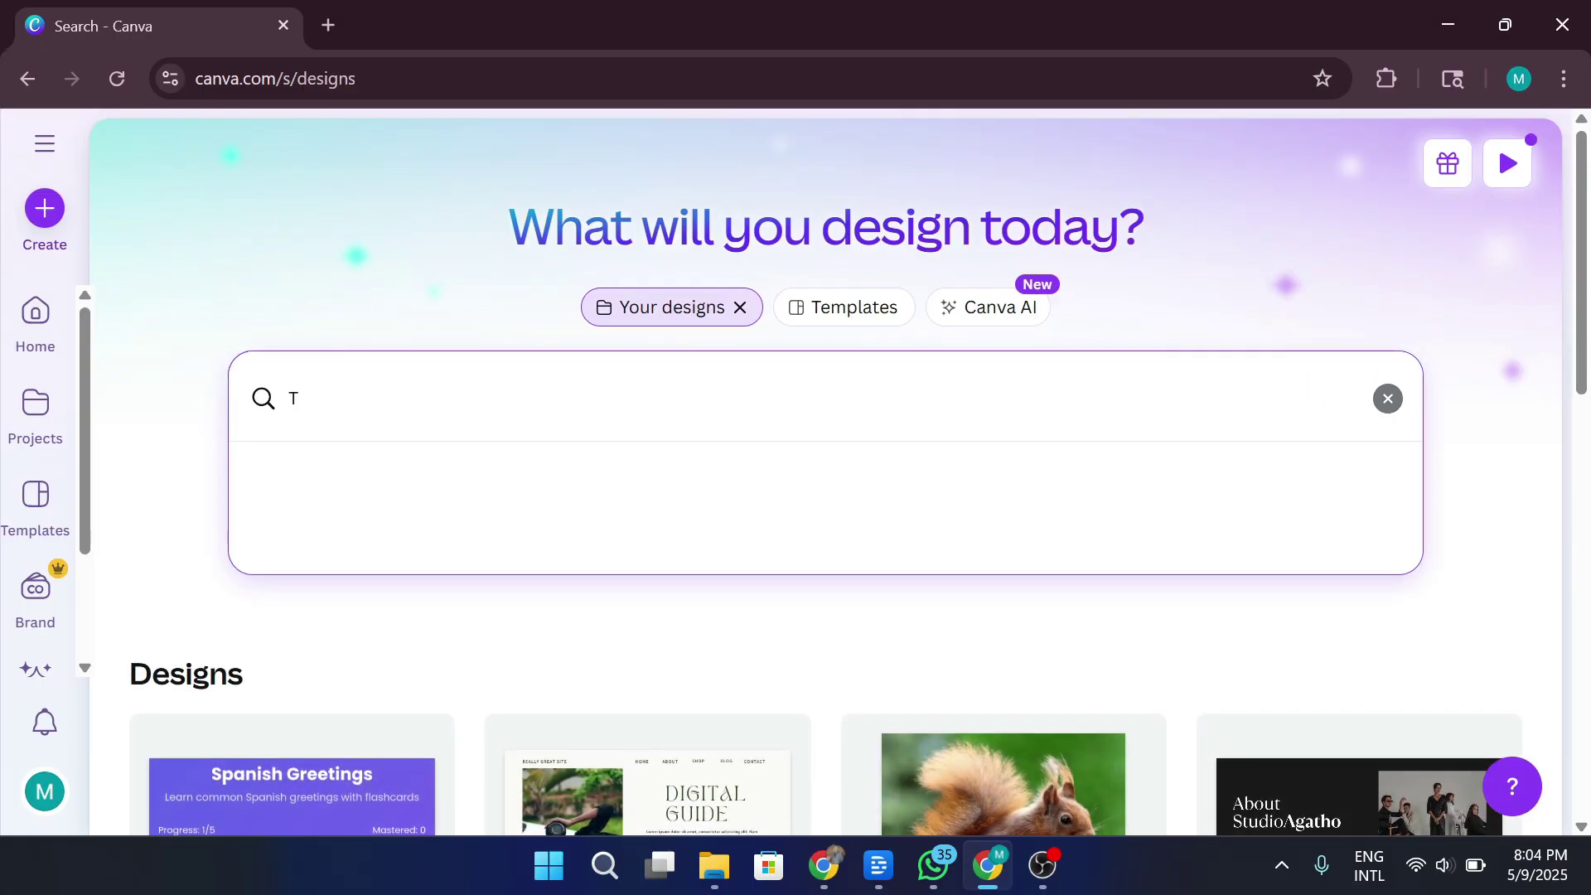
text(shirt)
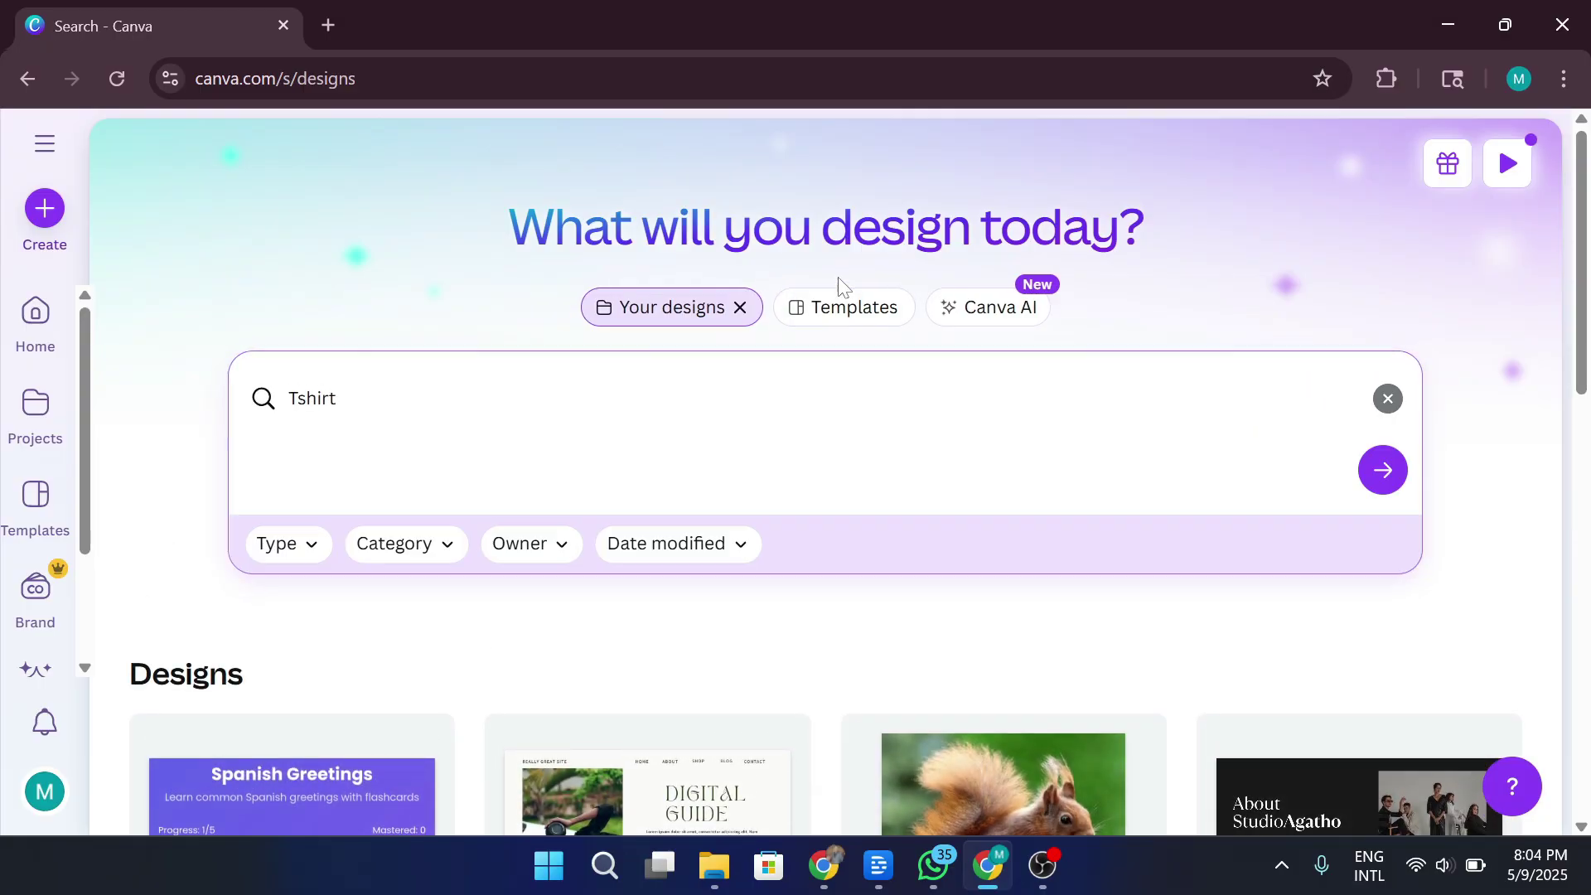
click(838, 307)
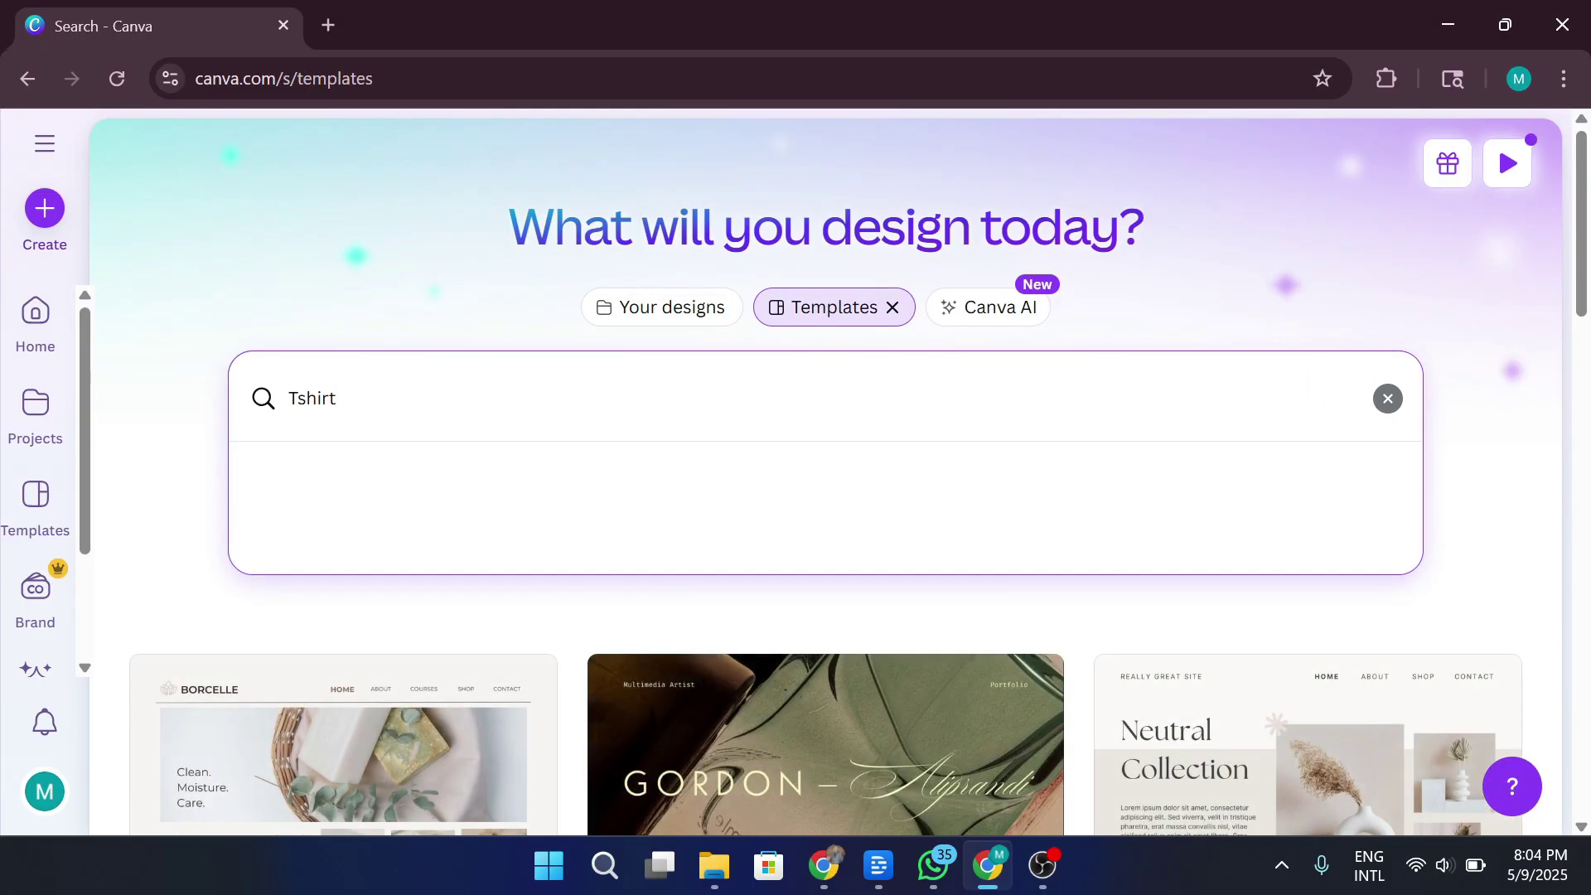
key(Return)
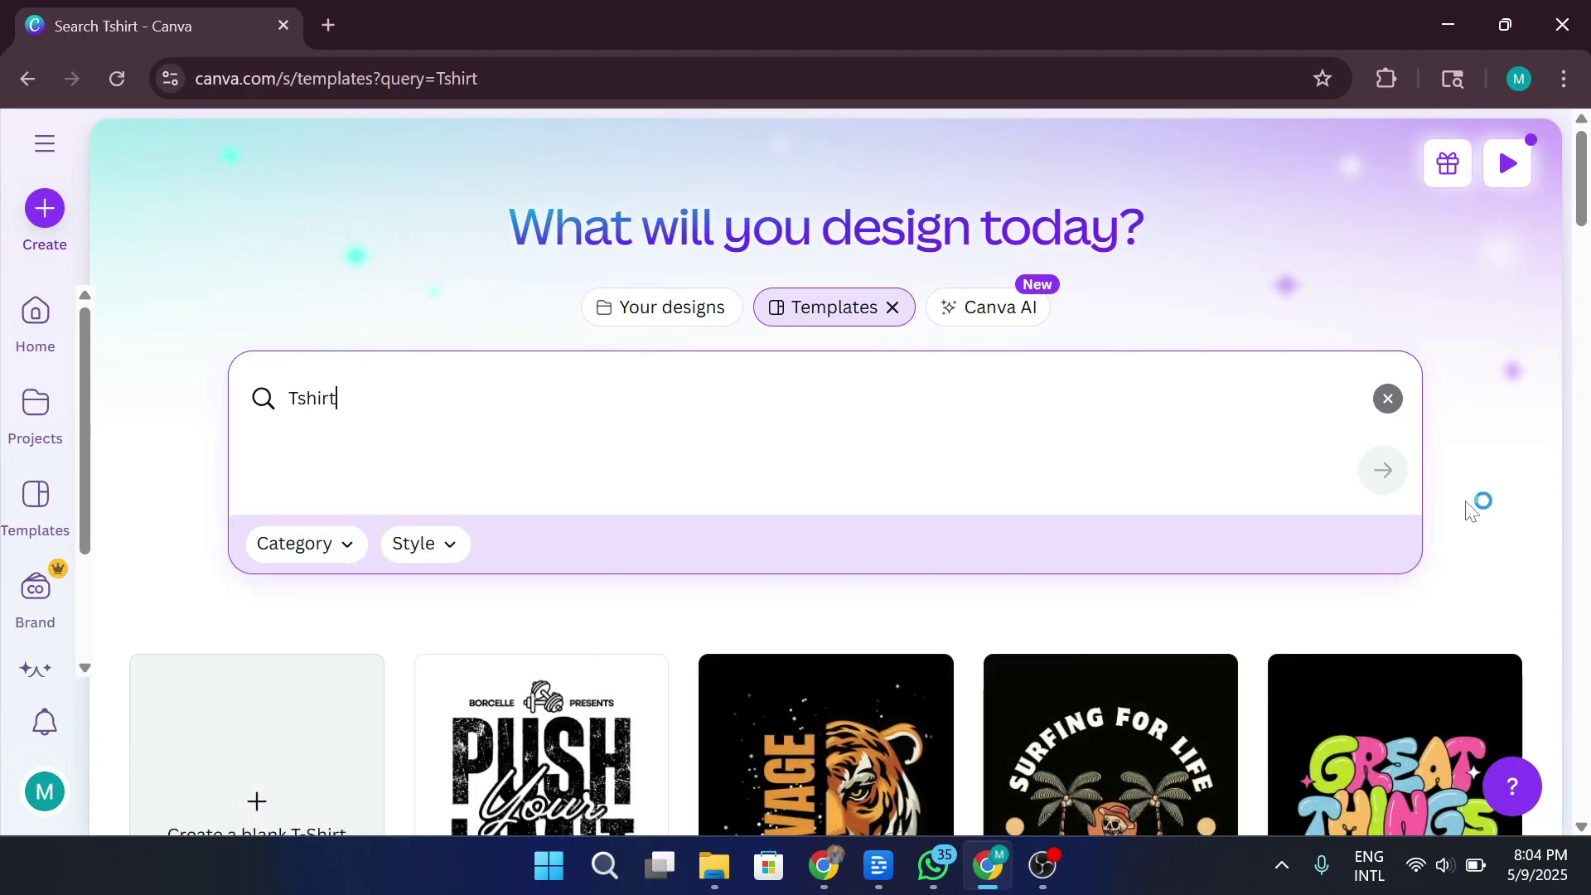
click(1243, 406)
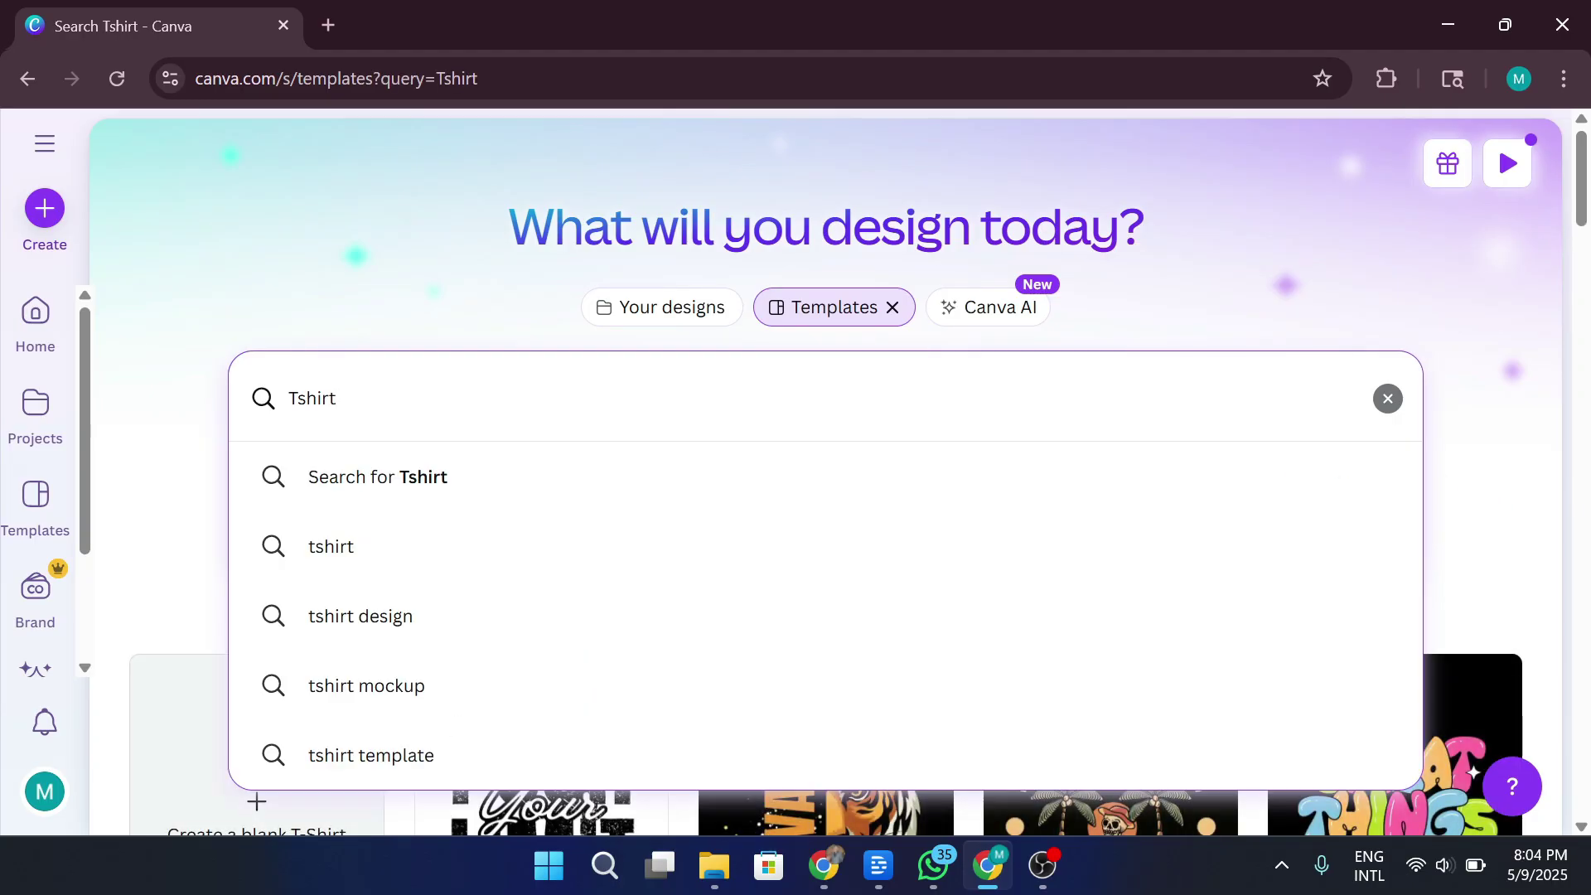
click(839, 495)
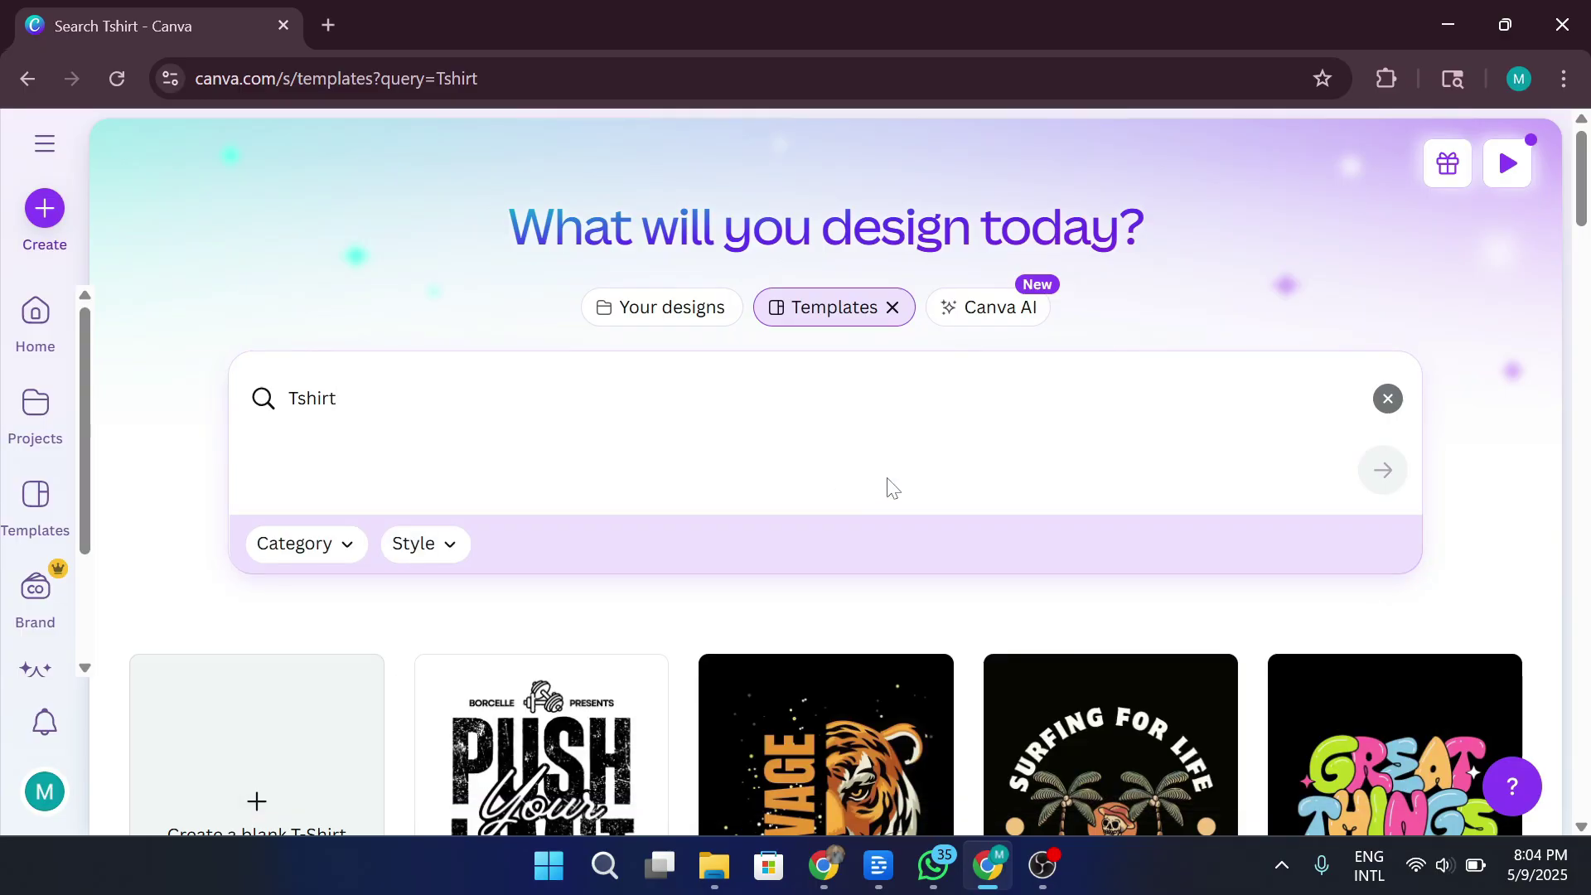
Step: Scroll through the Tshirt template results to reach the blank T-Shirt design
scroll(896, 480, down, 5)
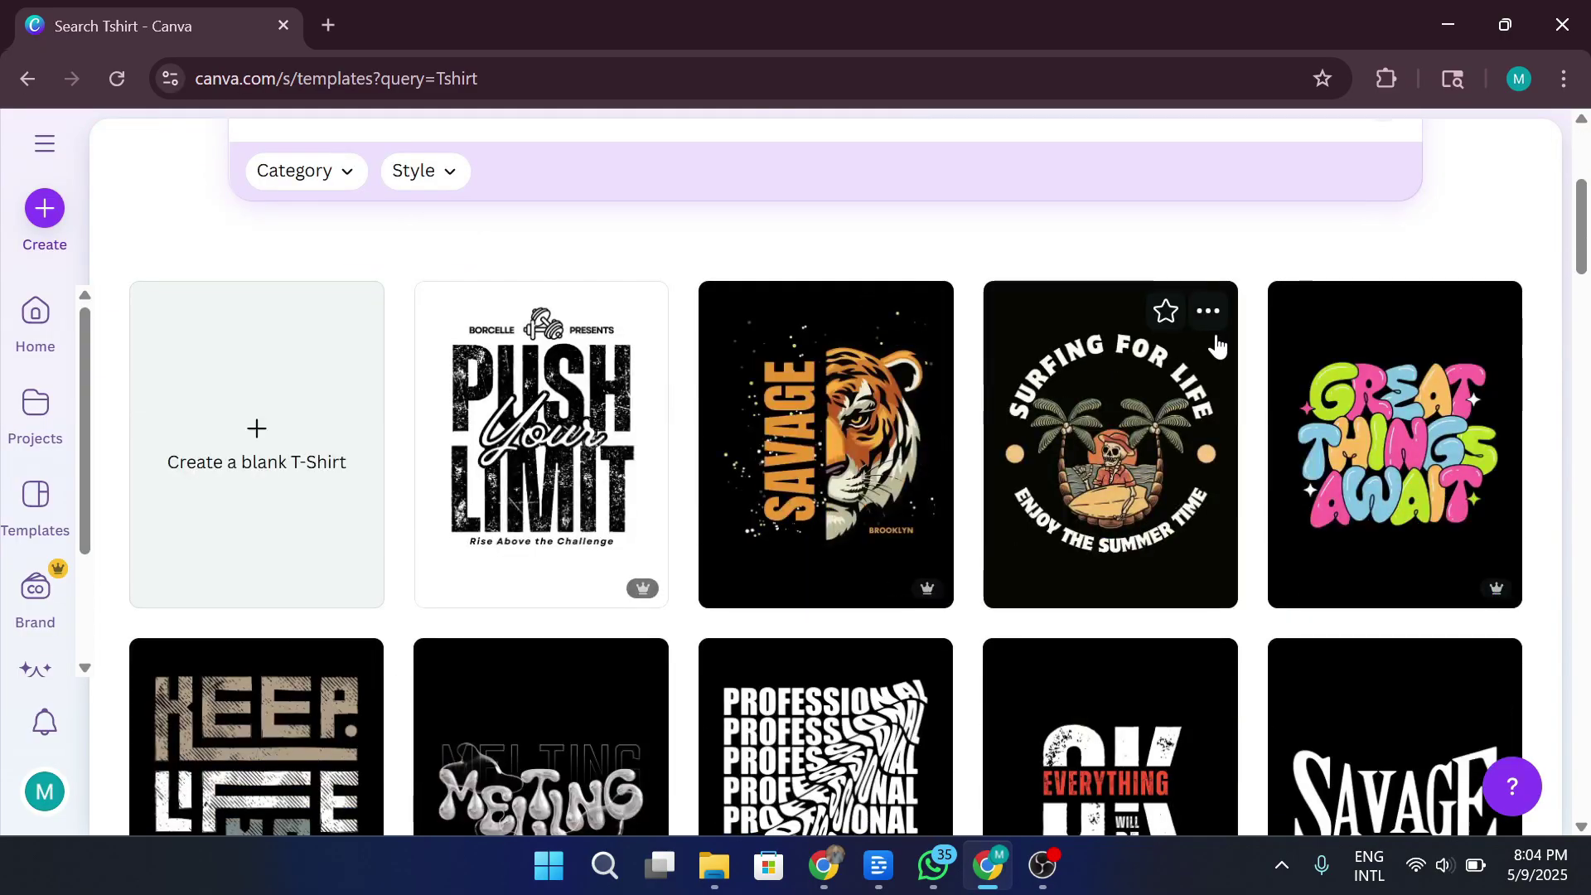
scroll(1216, 347, up, 2)
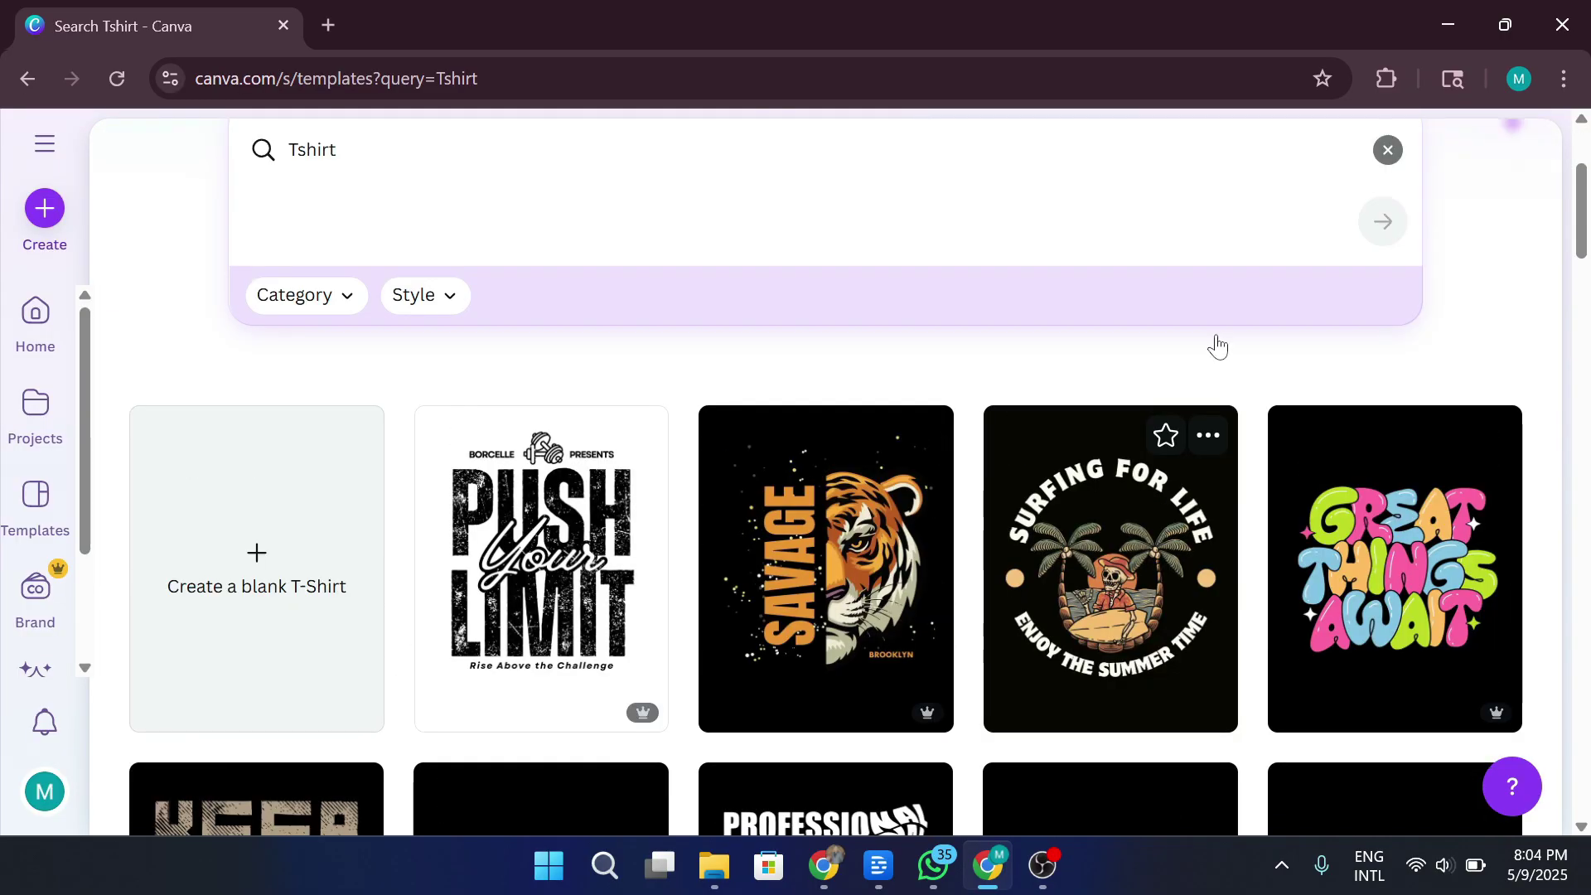
scroll(1216, 347, down, 3)
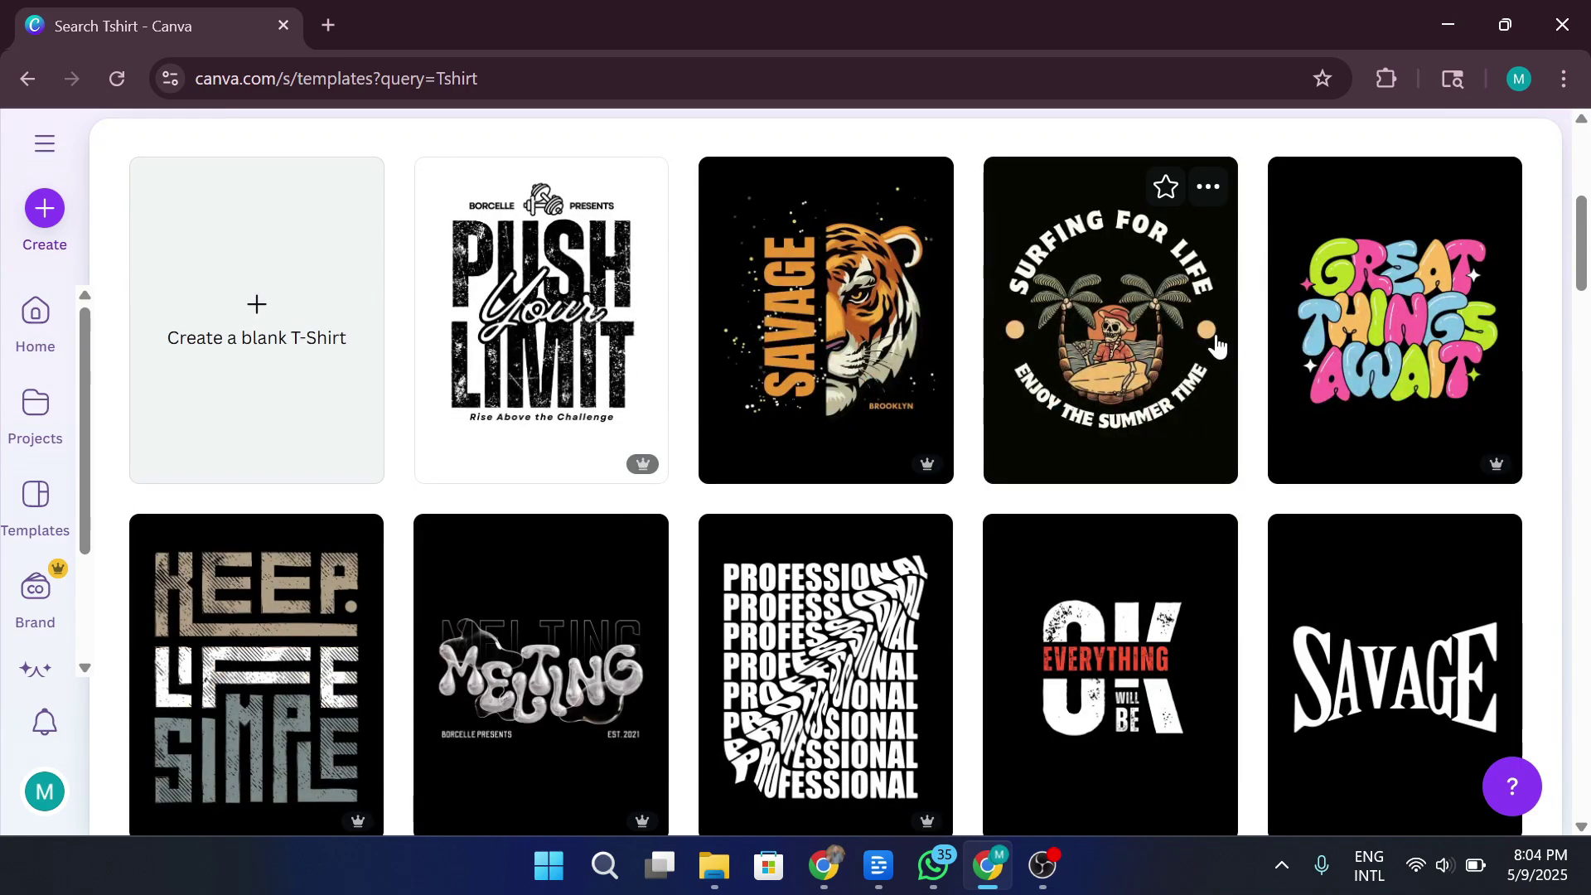
scroll(1216, 346, down, 2)
scroll(1216, 346, down, 2)
scroll(1216, 346, down, 4)
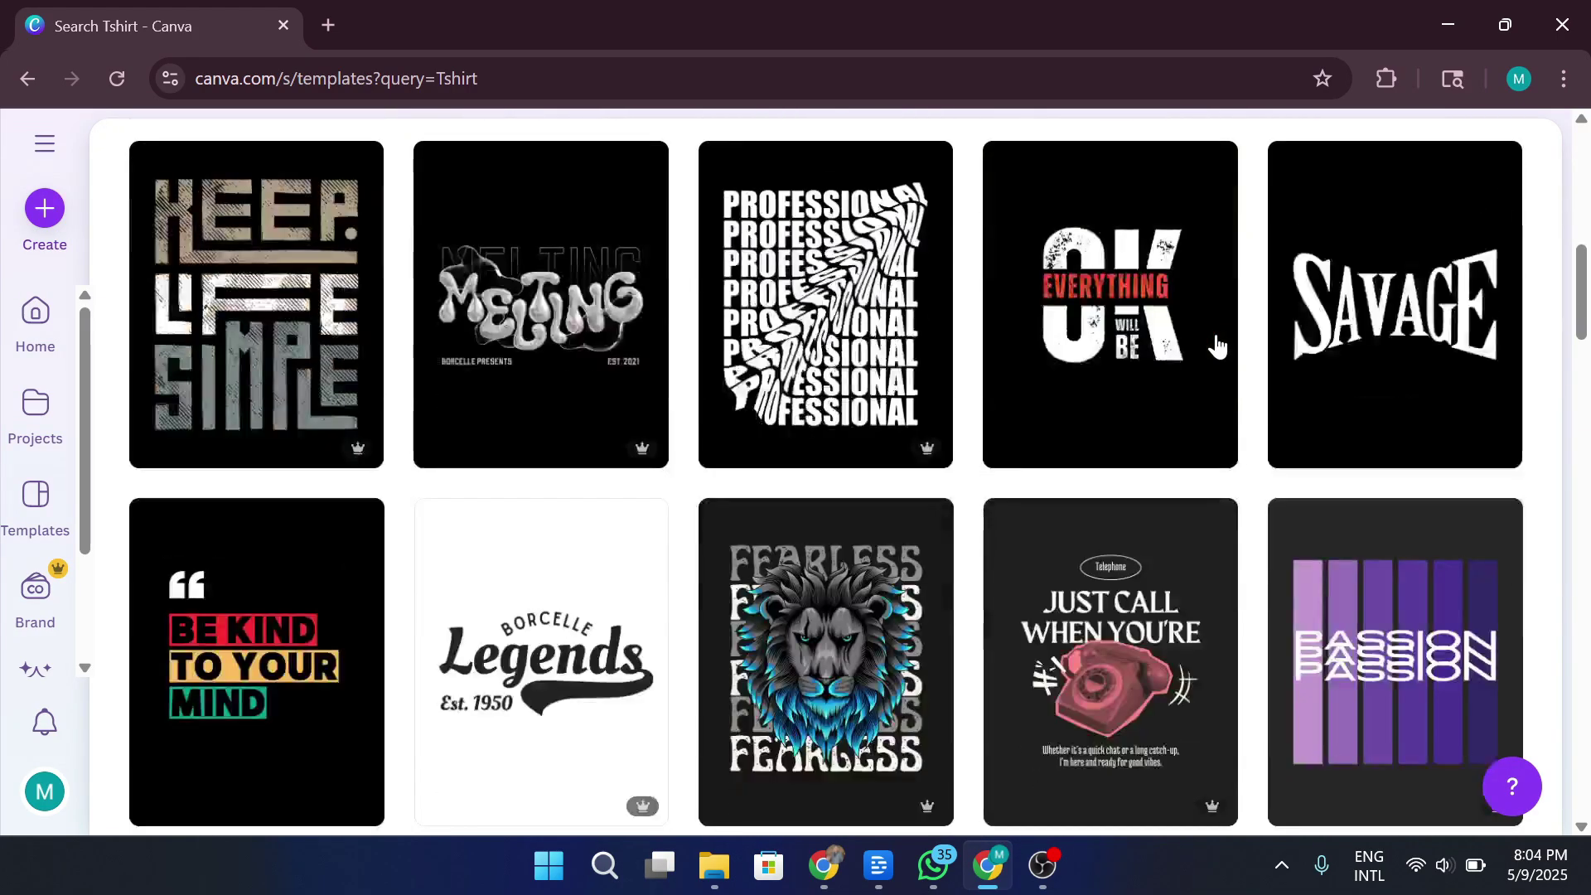
scroll(1216, 346, down, 2)
scroll(1216, 346, down, 8)
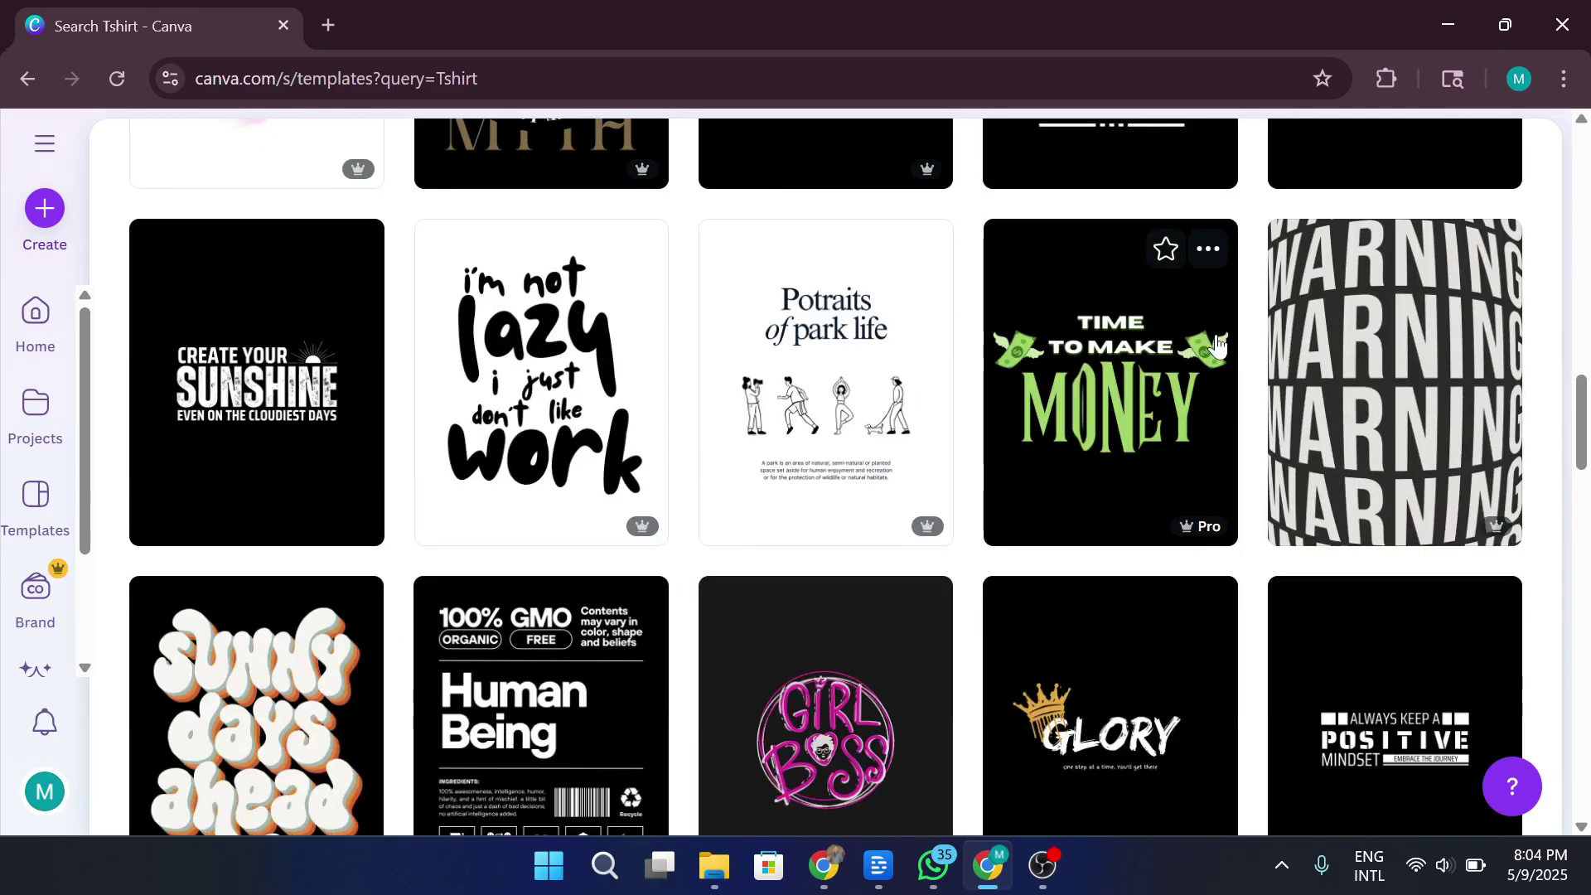
scroll(1216, 346, down, 2)
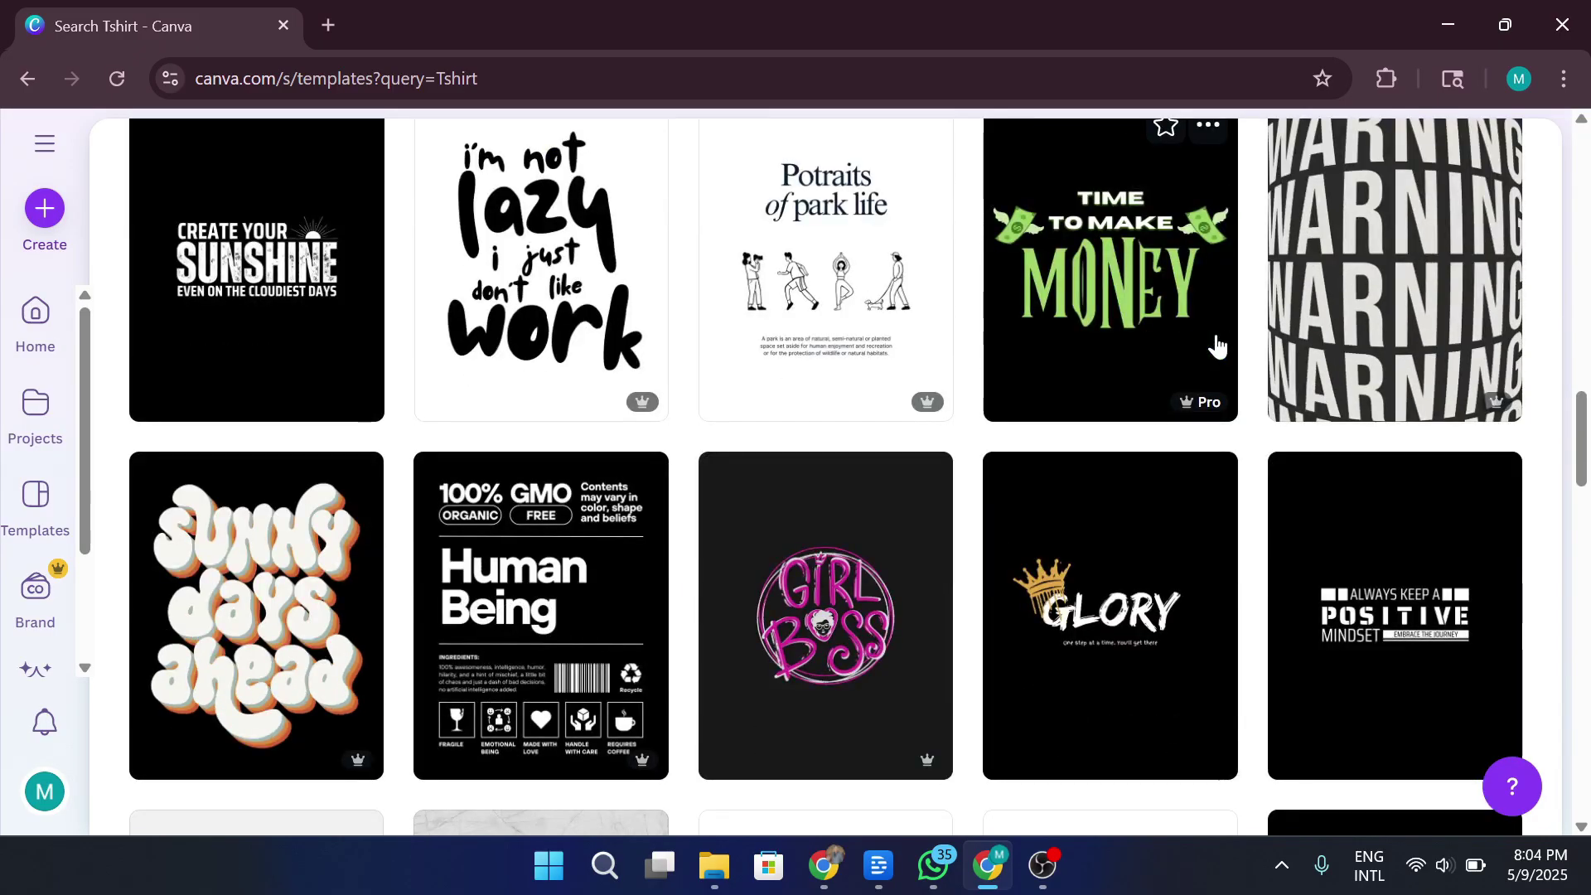
scroll(1216, 346, down, 2)
scroll(1216, 346, down, 2)
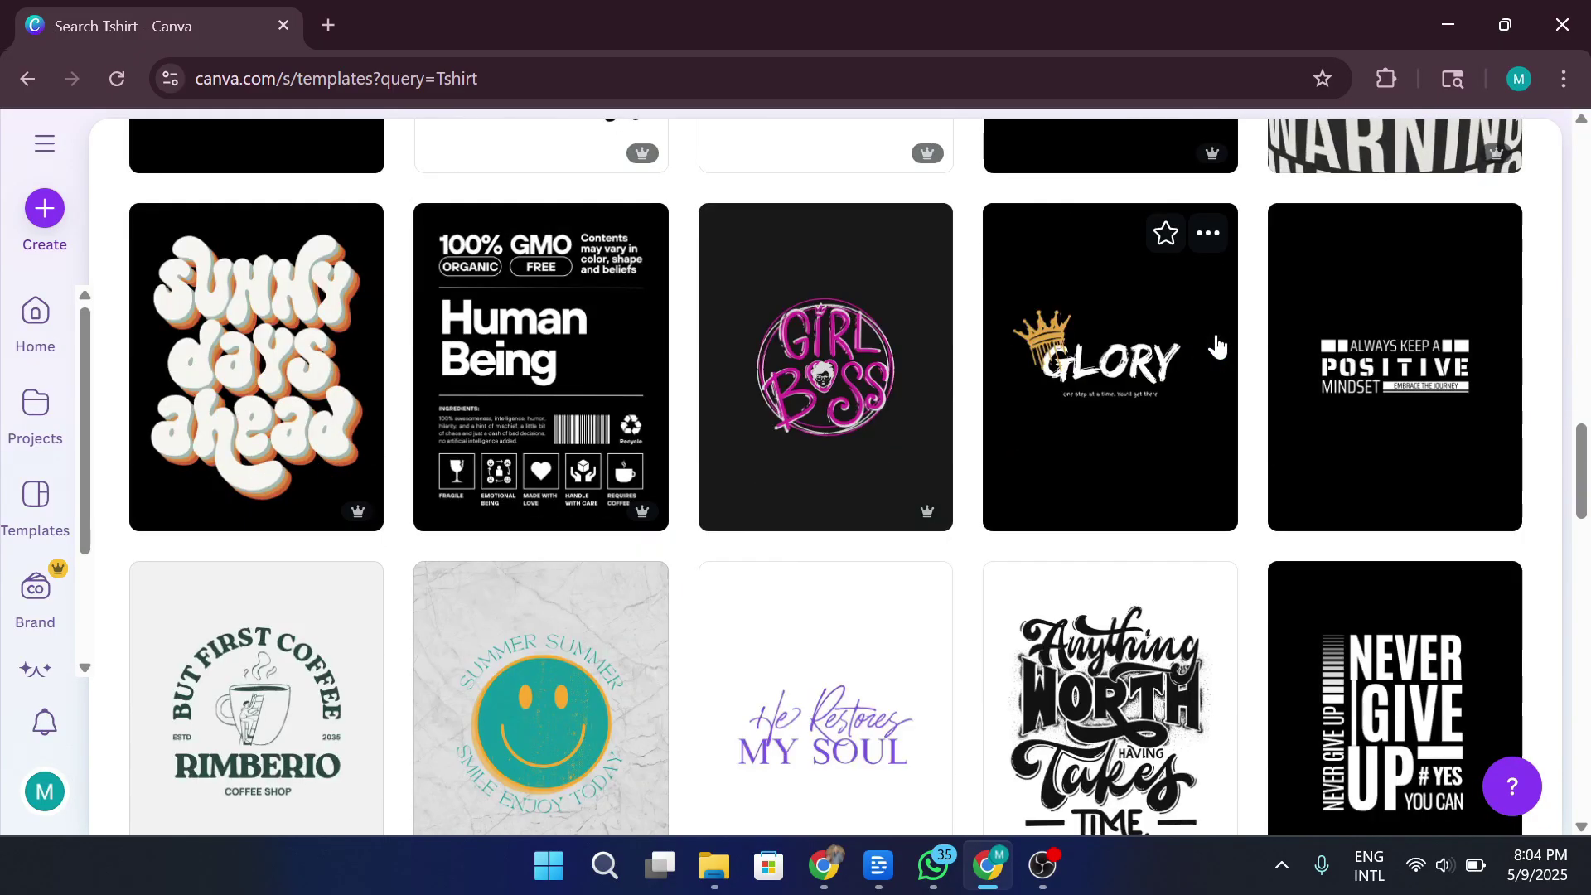
scroll(1216, 347, up, 10)
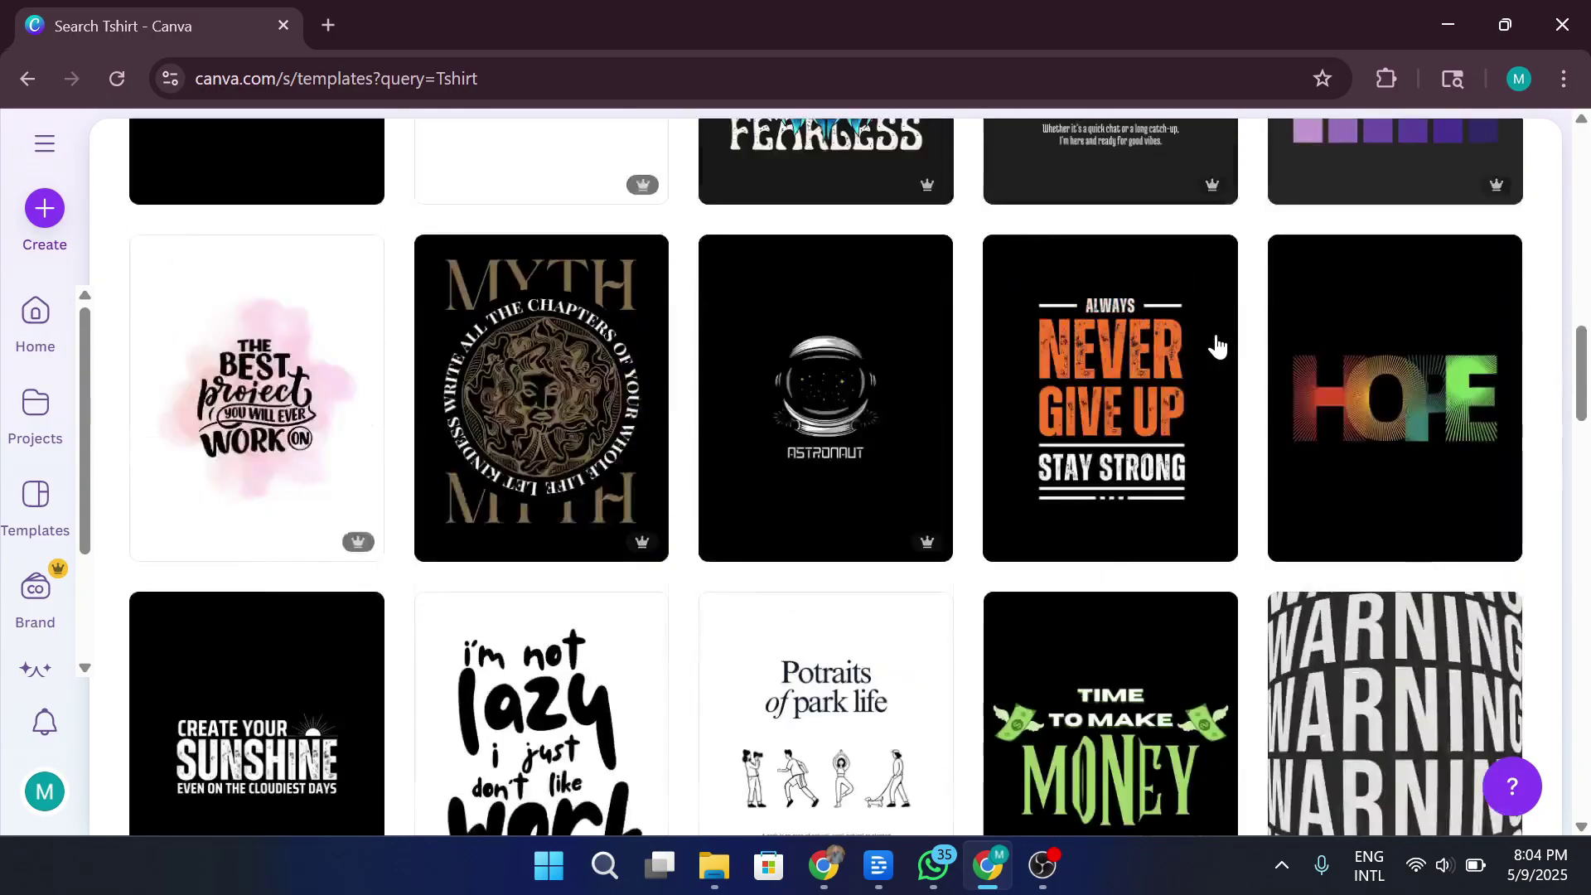
scroll(1216, 346, down, 6)
scroll(1217, 346, down, 7)
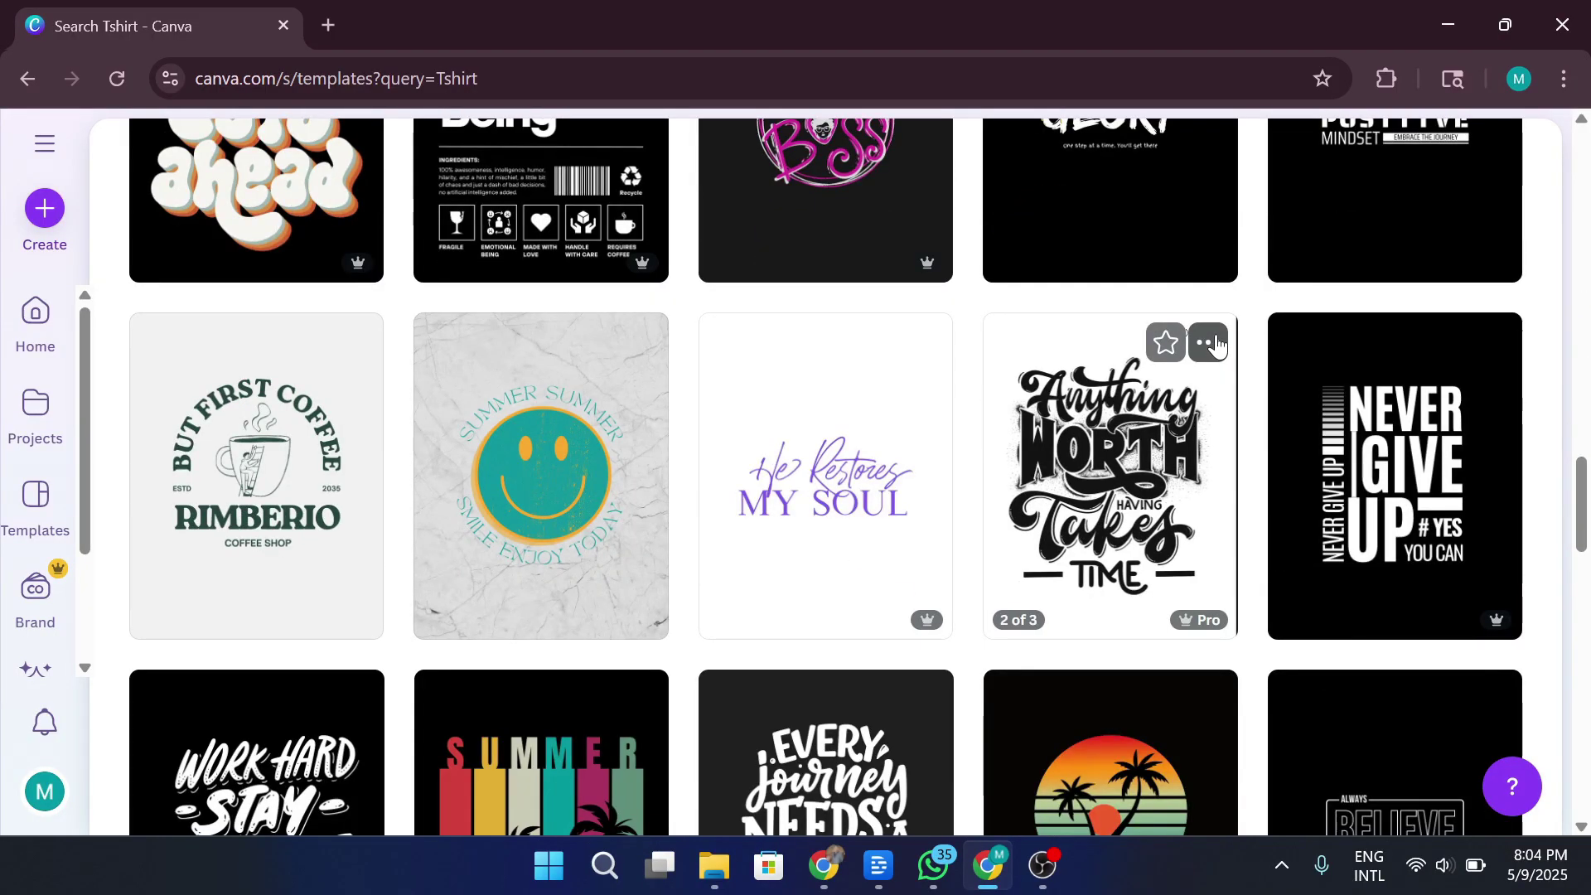
scroll(1216, 347, down, 2)
scroll(1216, 346, down, 2)
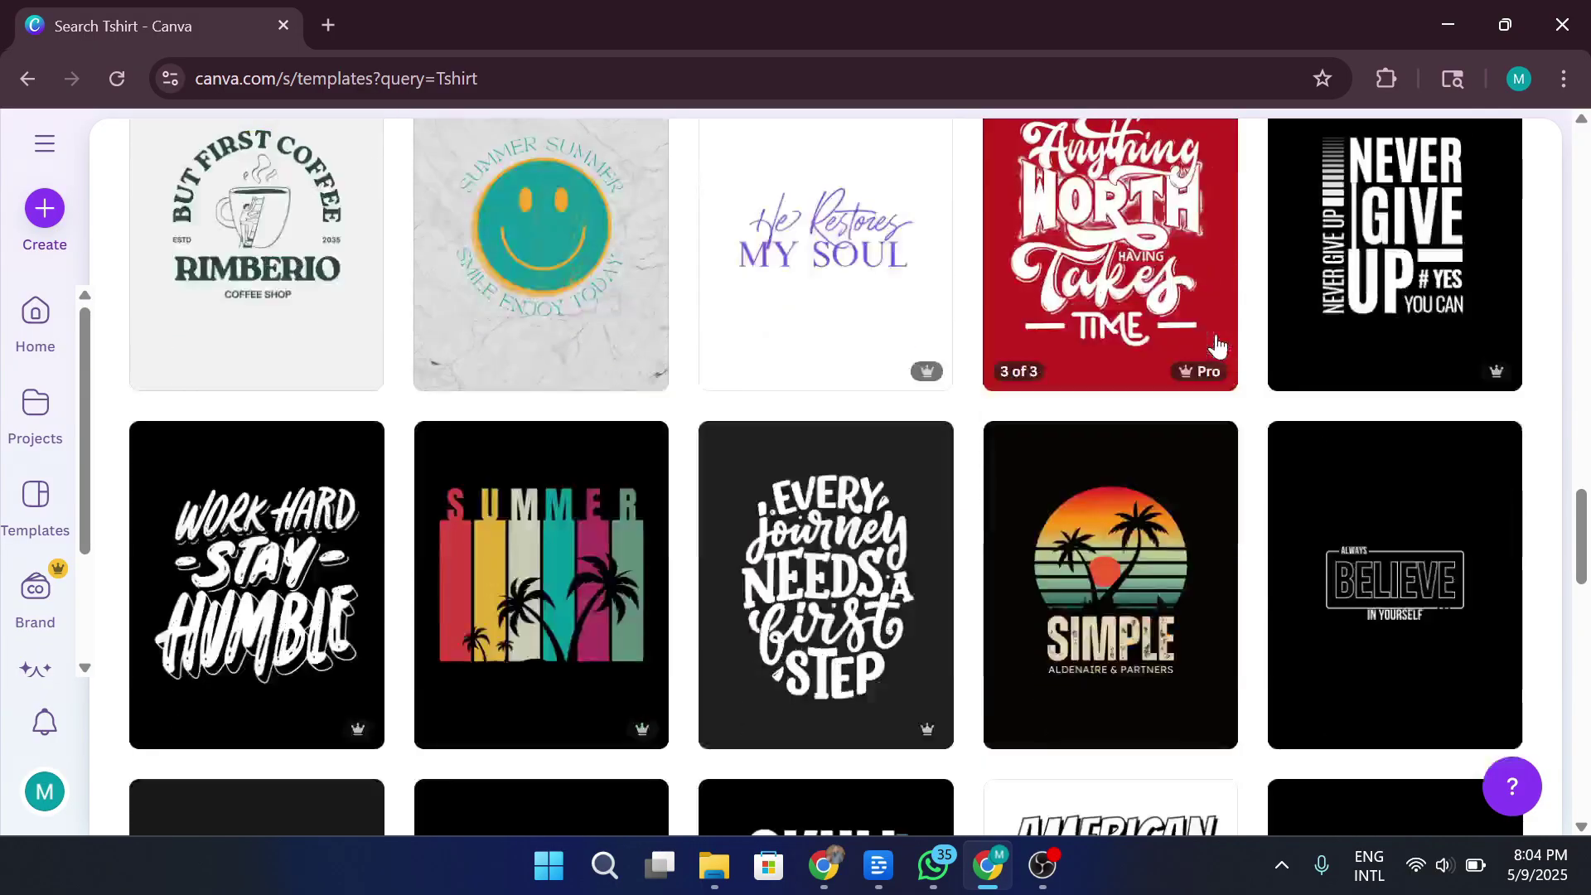
scroll(1216, 346, down, 2)
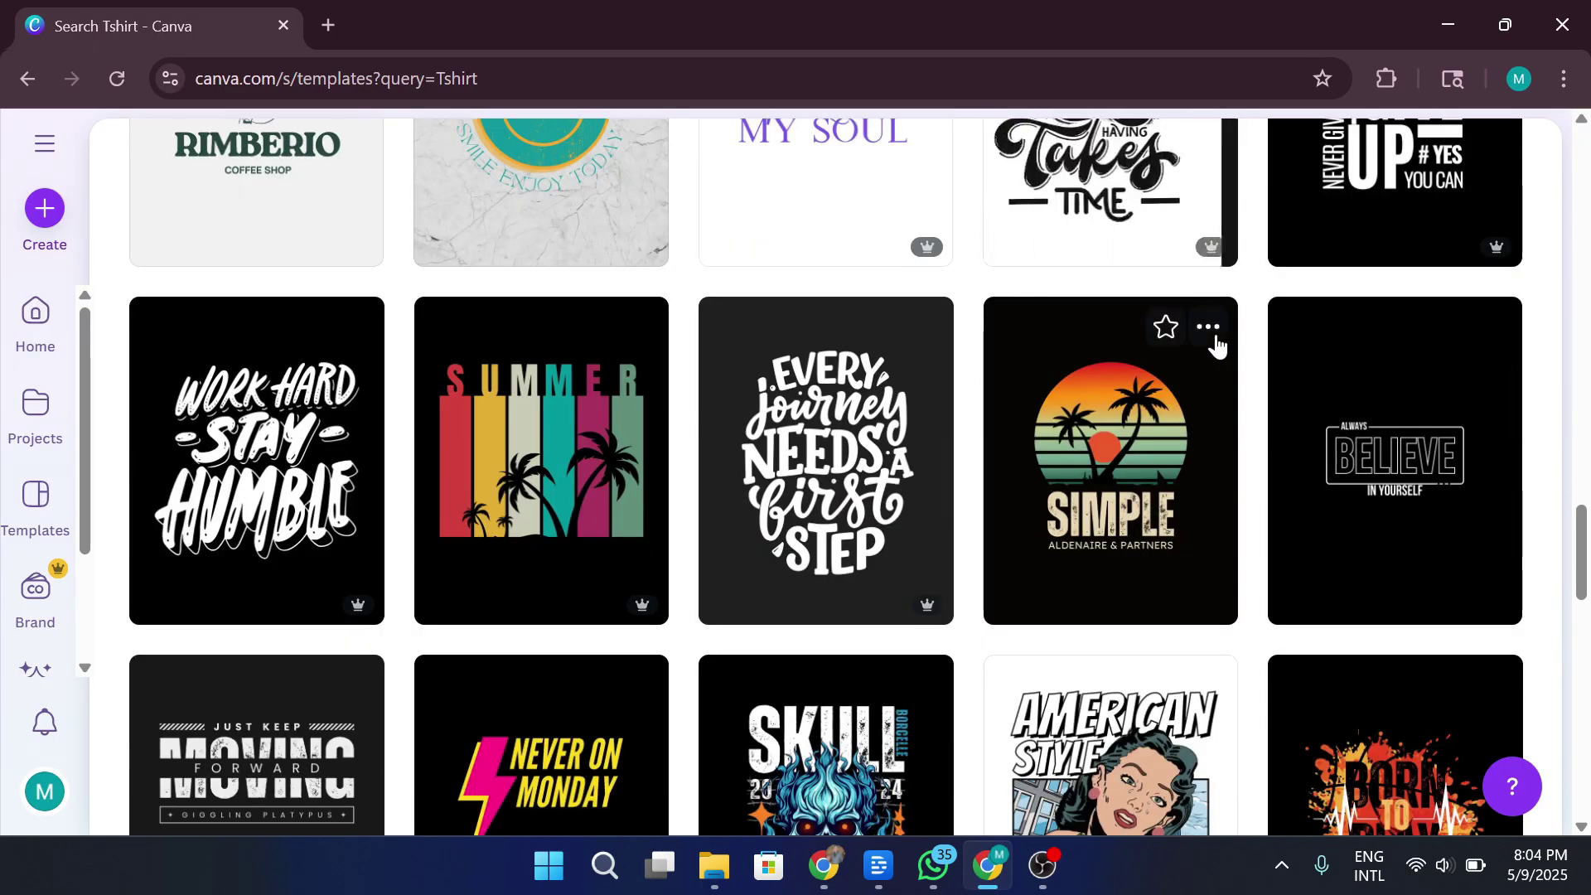
scroll(1216, 346, up, 3)
scroll(1323, 285, up, 2)
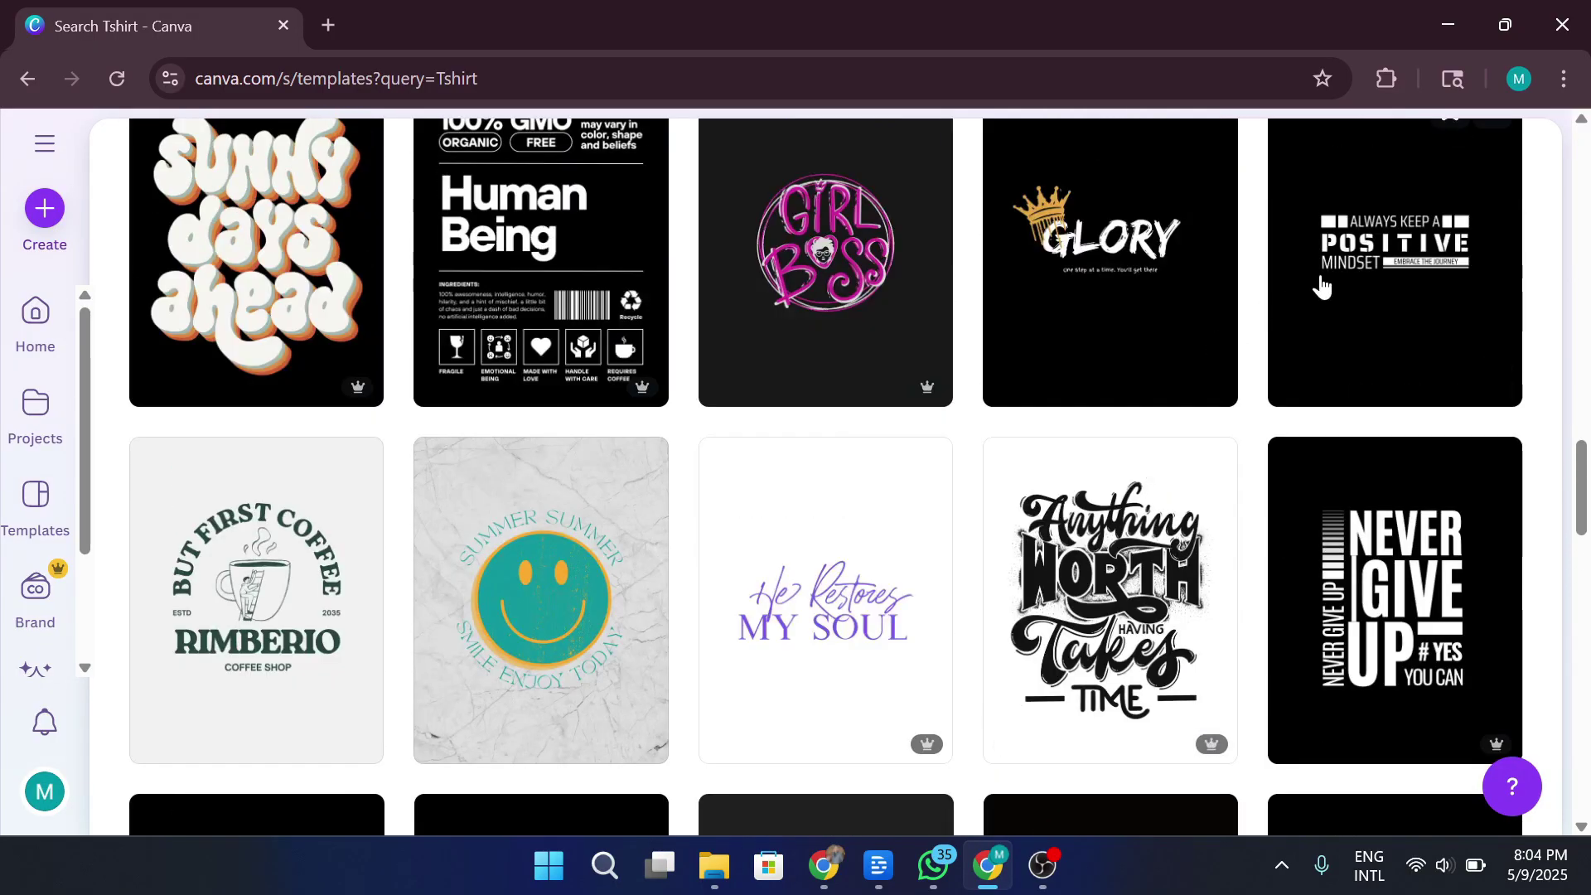
scroll(1323, 285, down, 6)
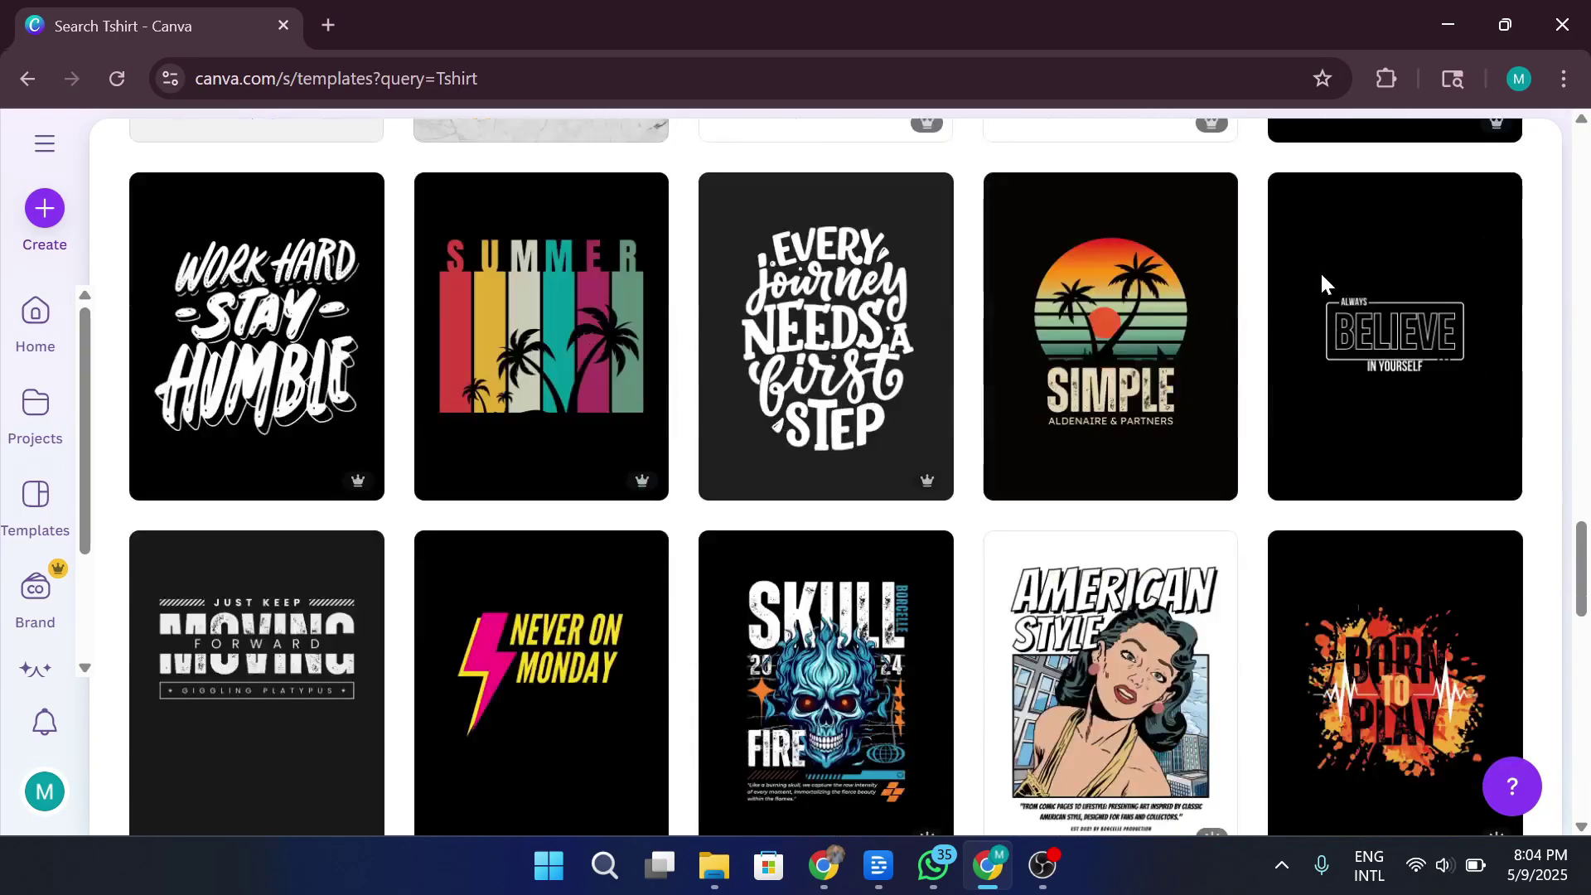
scroll(1323, 286, down, 1)
scroll(1323, 286, down, 1)
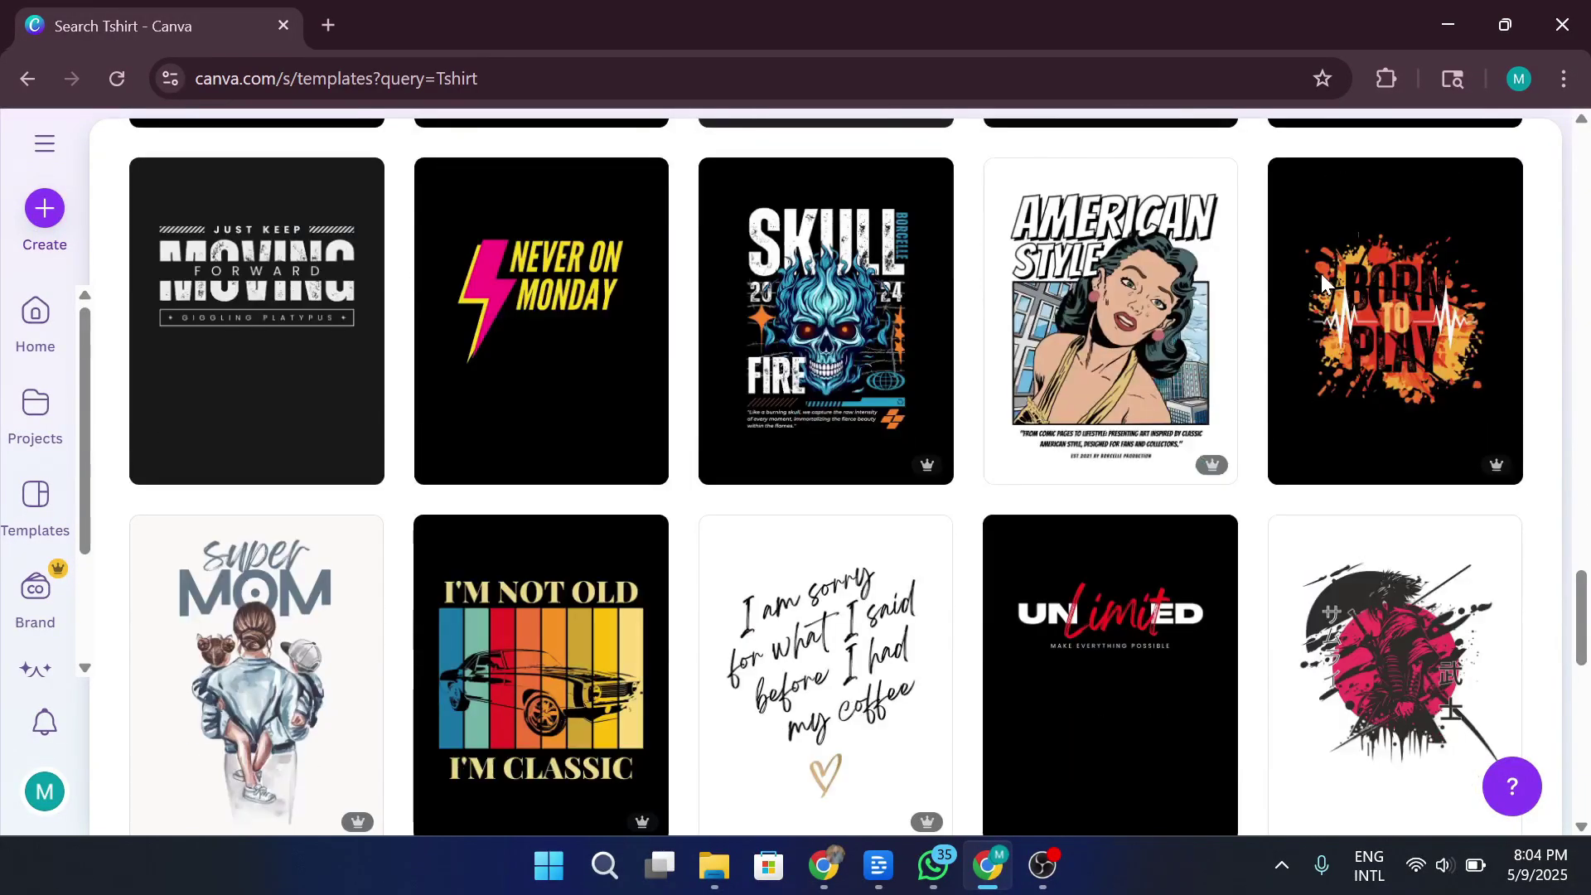
scroll(1322, 284, down, 1)
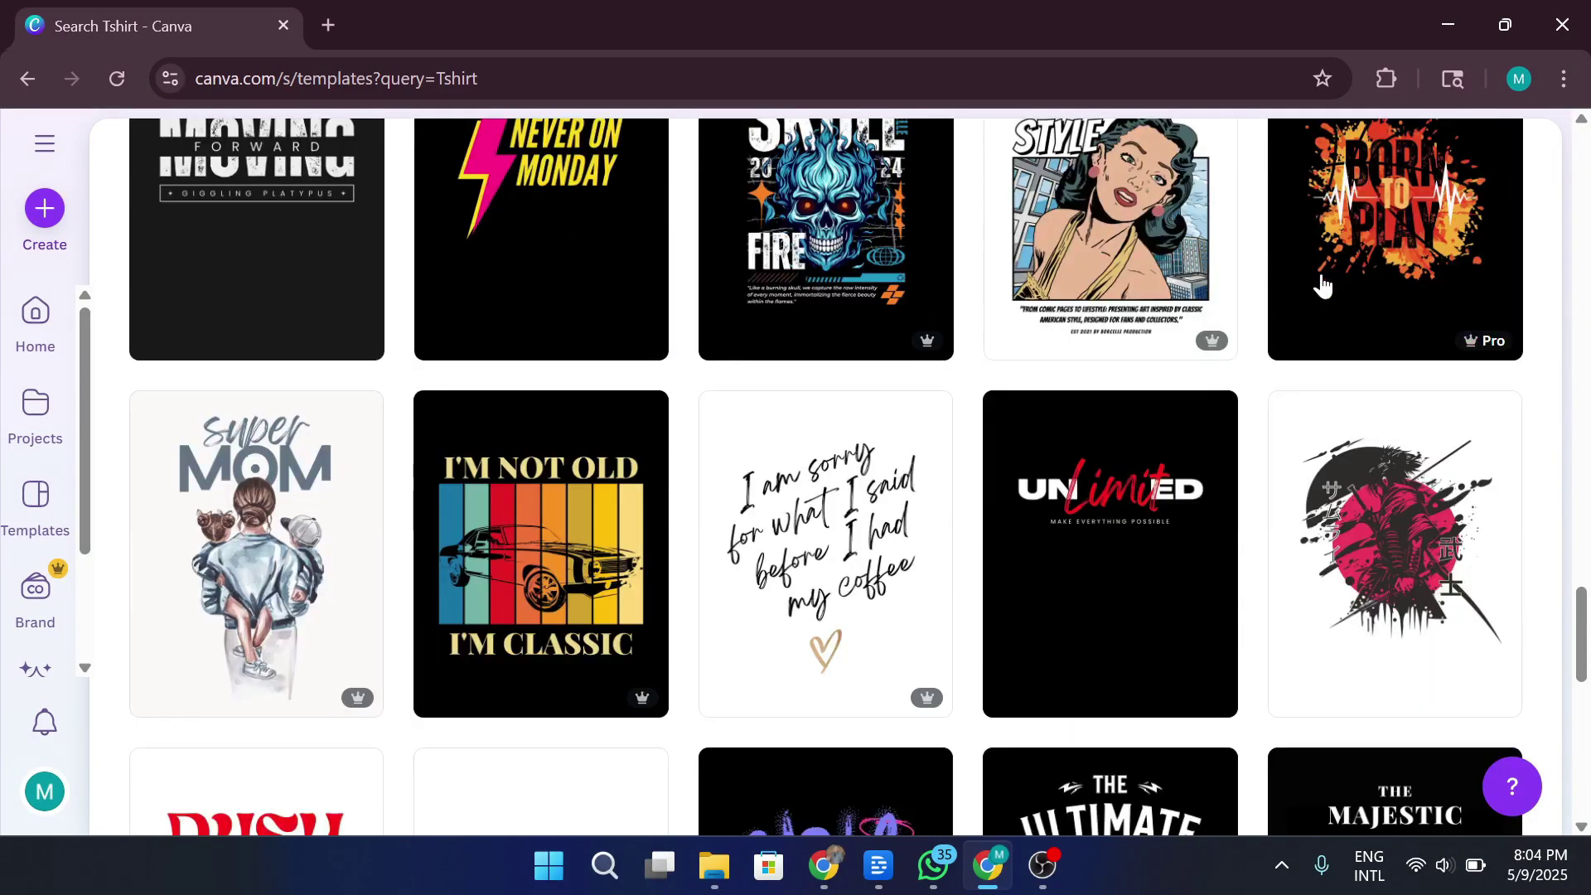
scroll(1318, 284, up, 10)
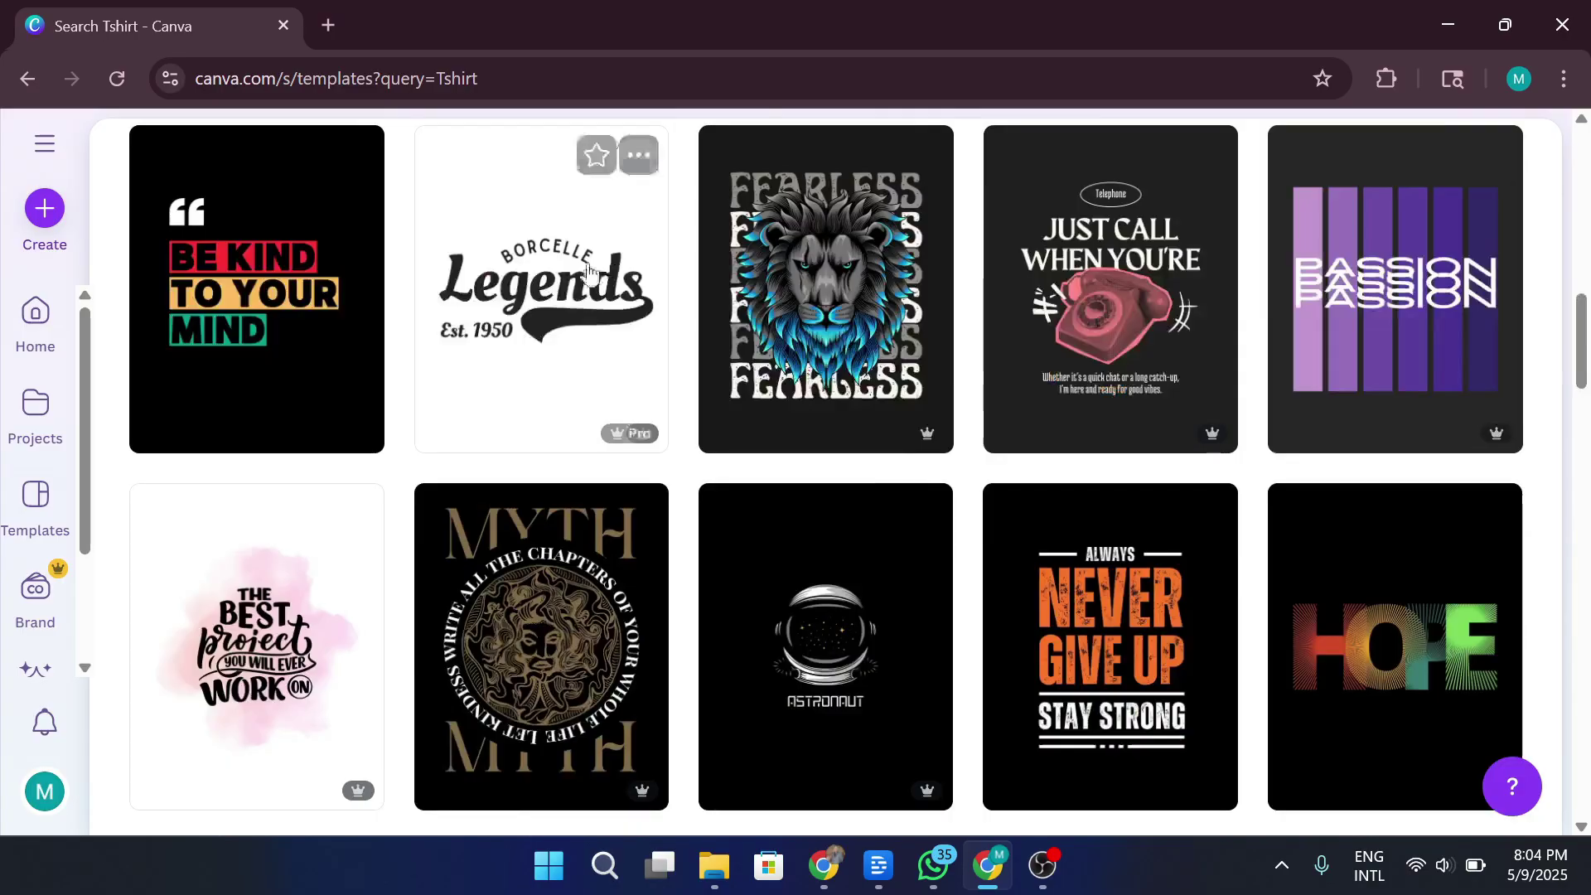
scroll(588, 271, up, 10)
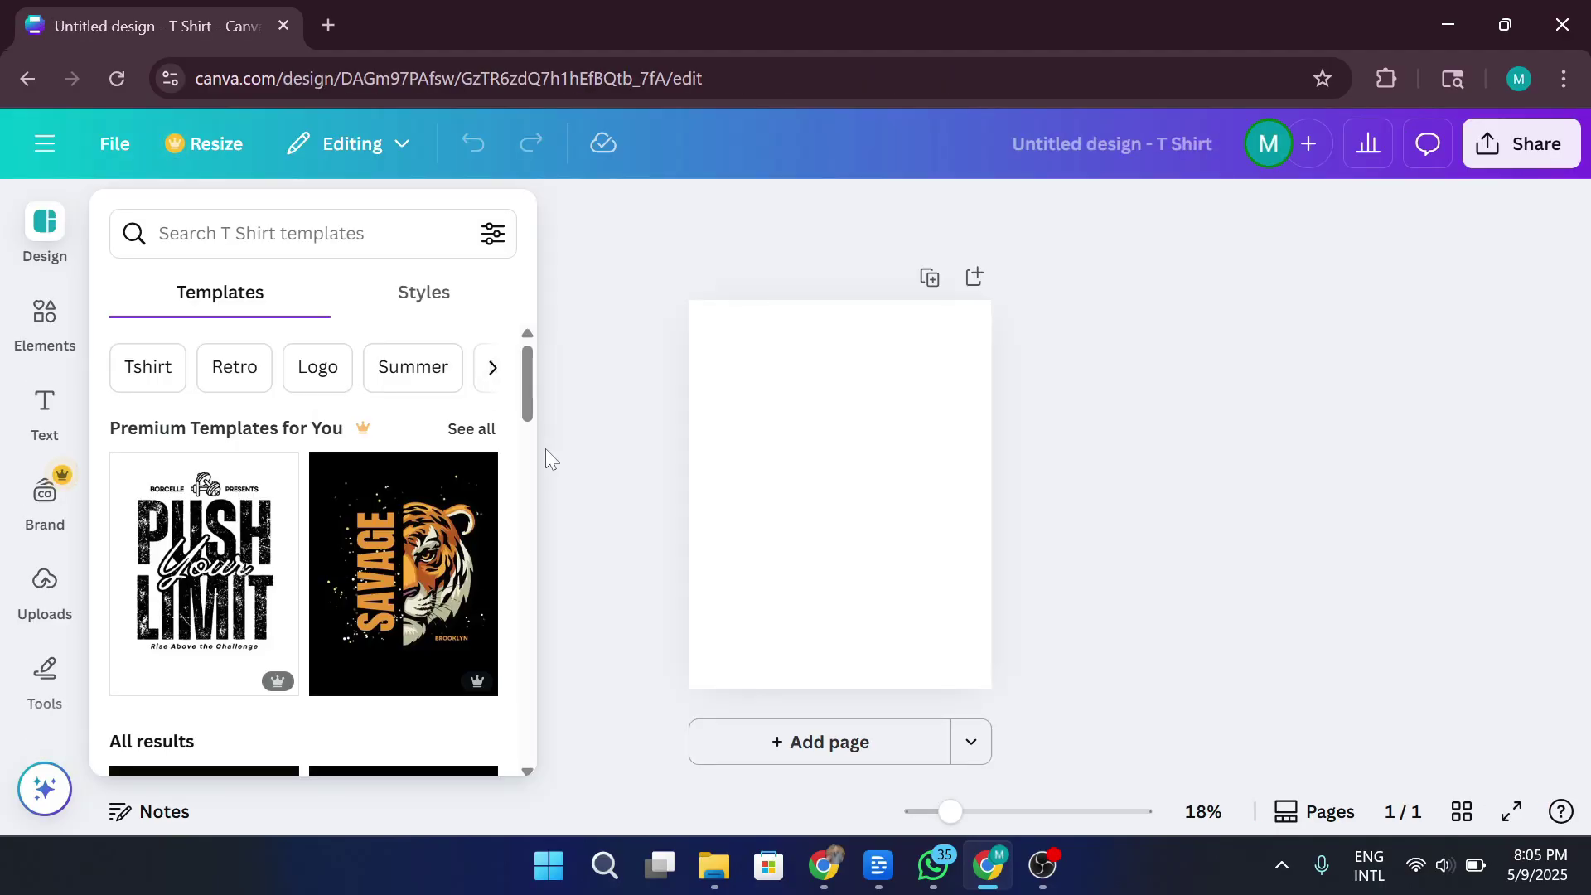
Step: Open pinterest.com in a new browser tab
click(315, 23)
text(pinter)
key(Down)
key(Return)
click(182, 371)
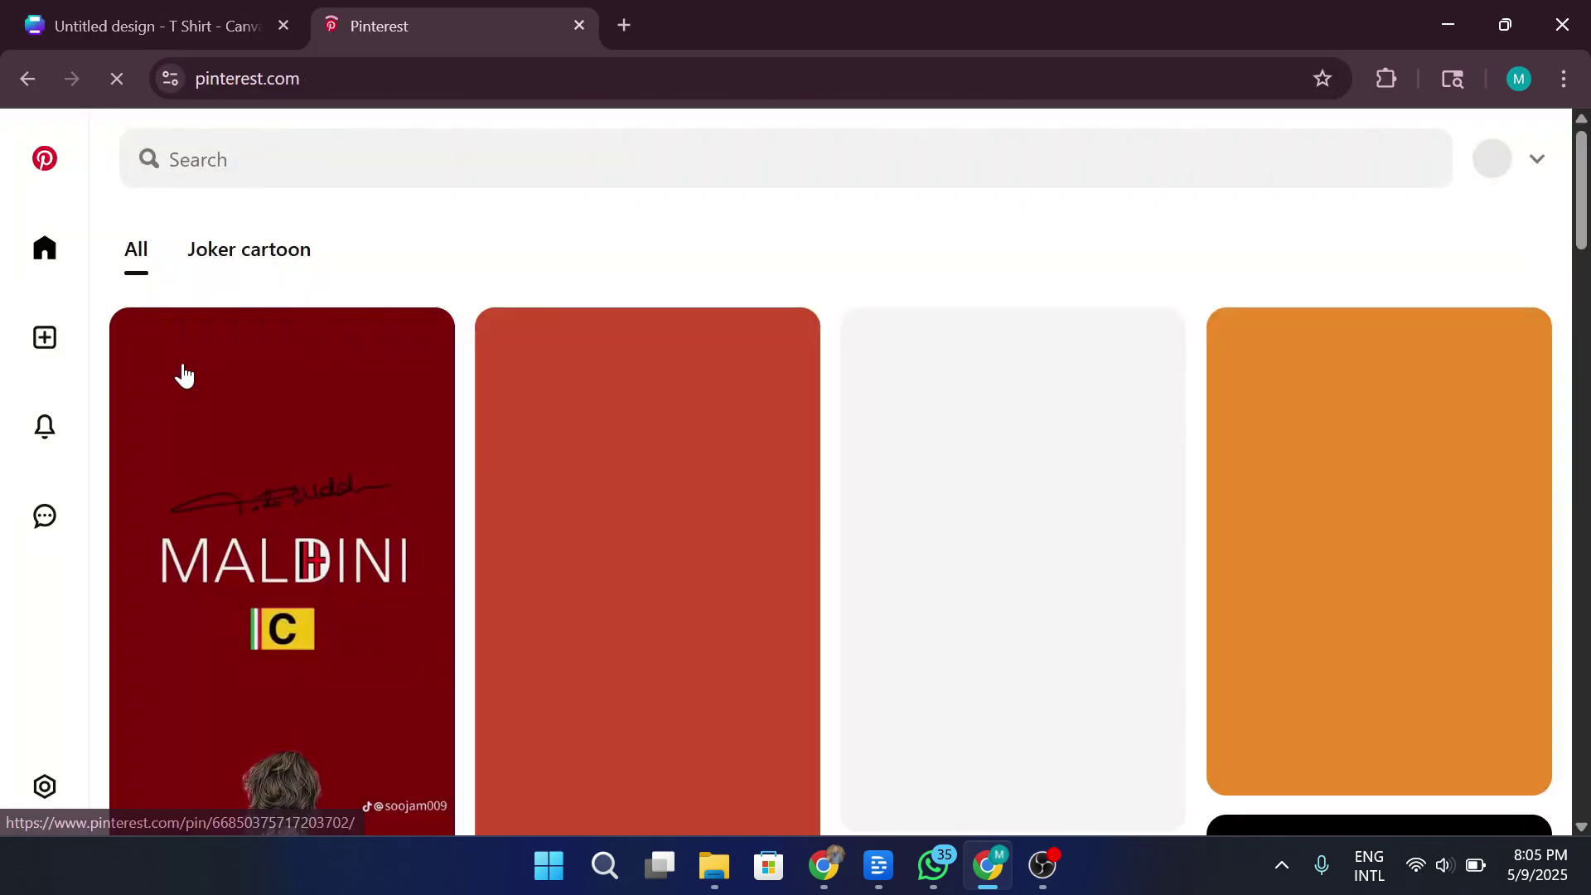
Step: Search Pinterest for 'tshirt design', browse the pins, then return to the Canva tab
click(414, 159)
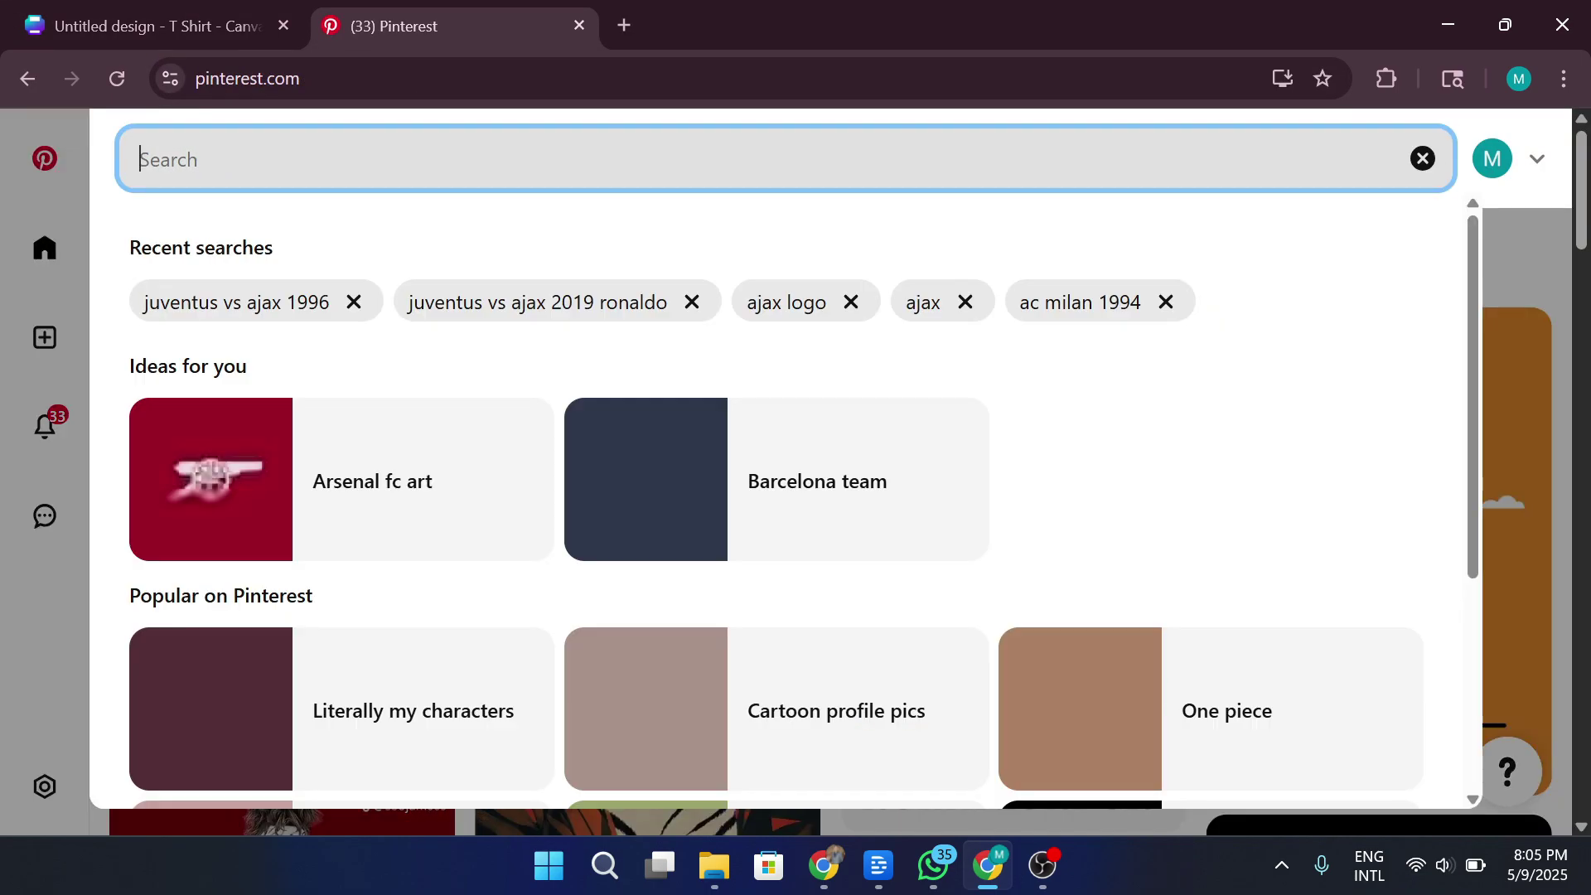
text(tshirt des)
key(Down)
key(Return)
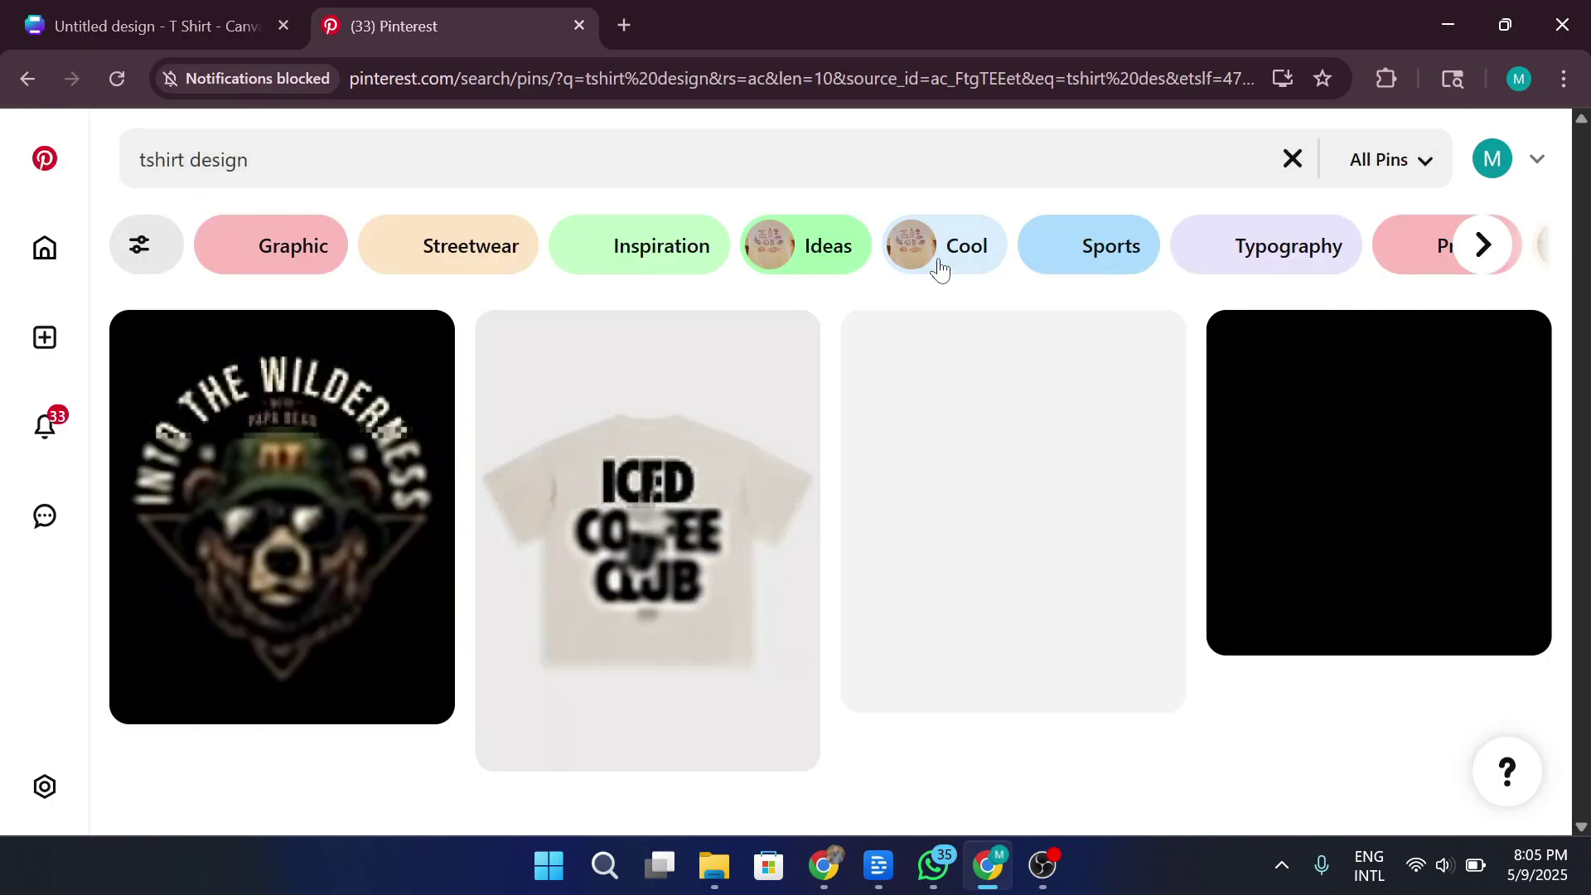
scroll(969, 520, down, 5)
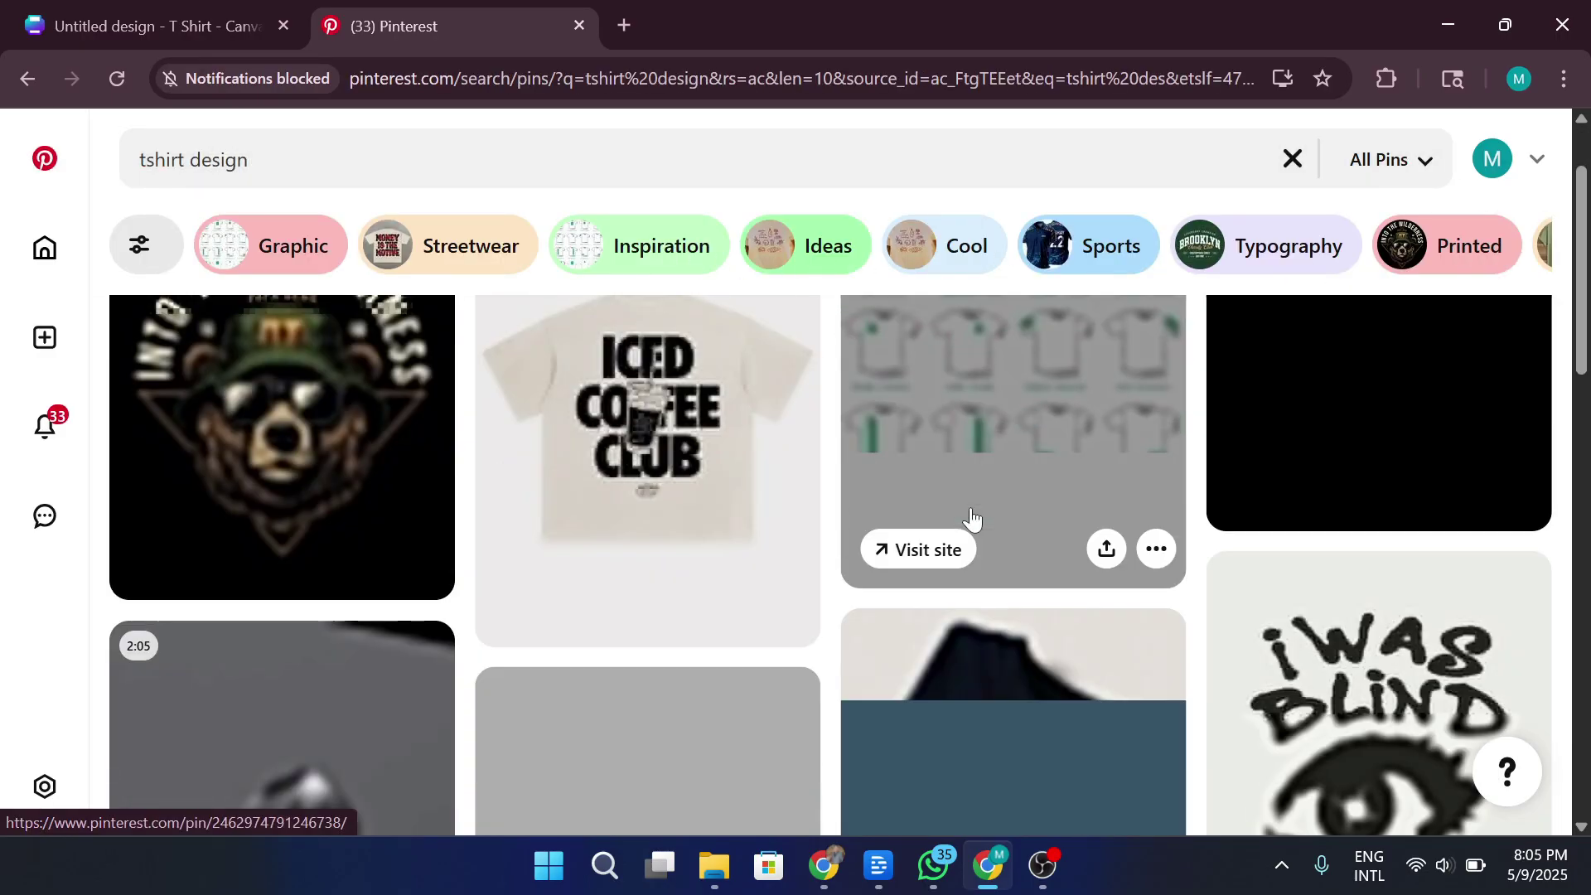
scroll(969, 516, down, 2)
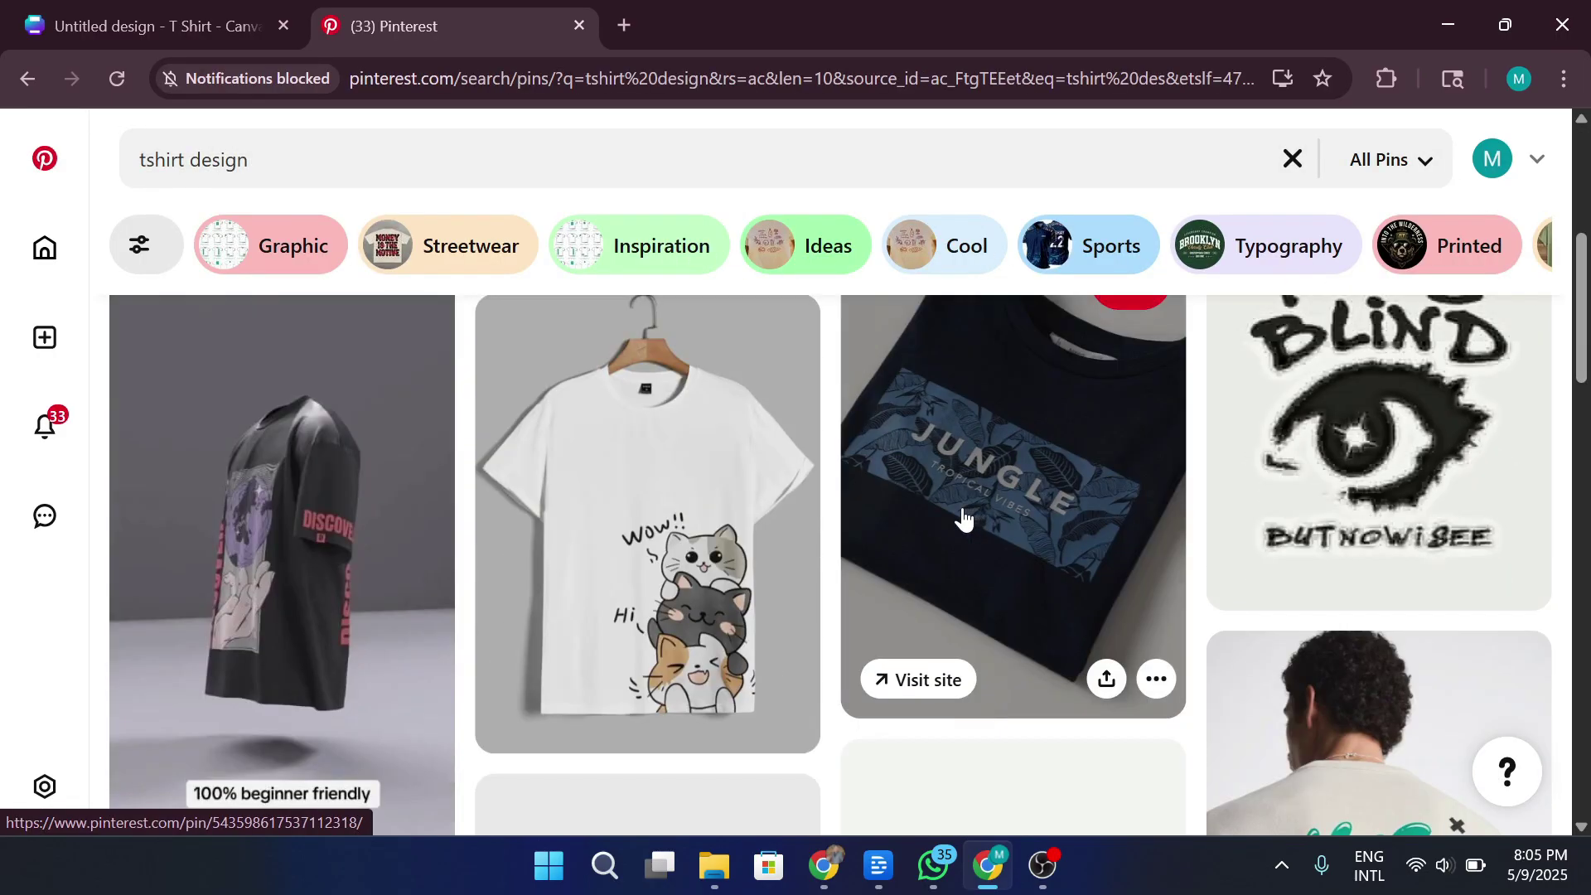
scroll(961, 518, down, 3)
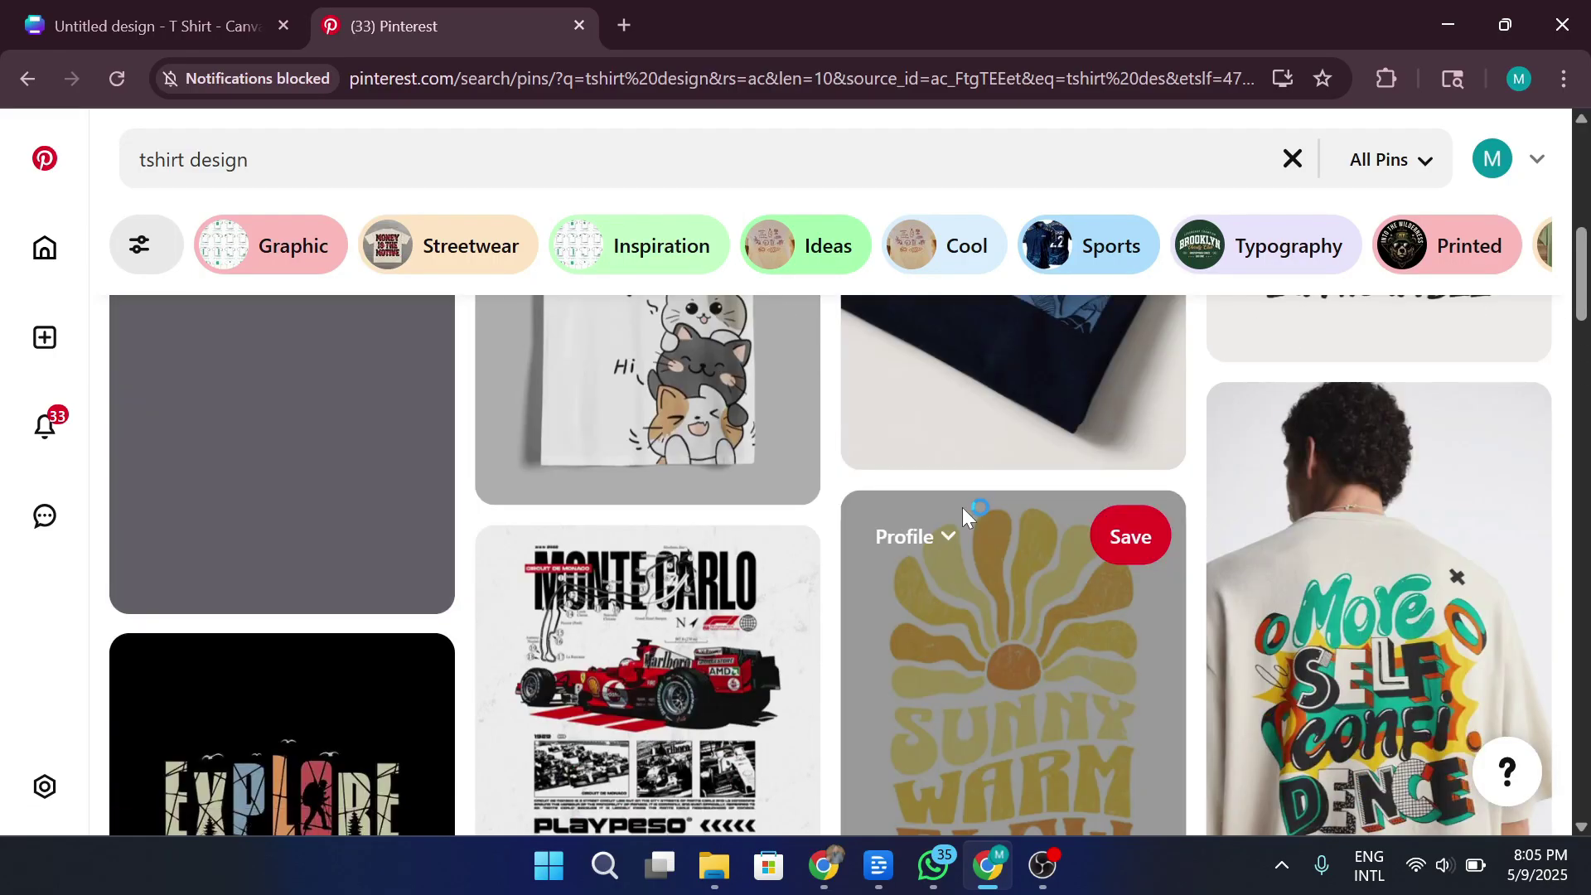
scroll(962, 513, down, 4)
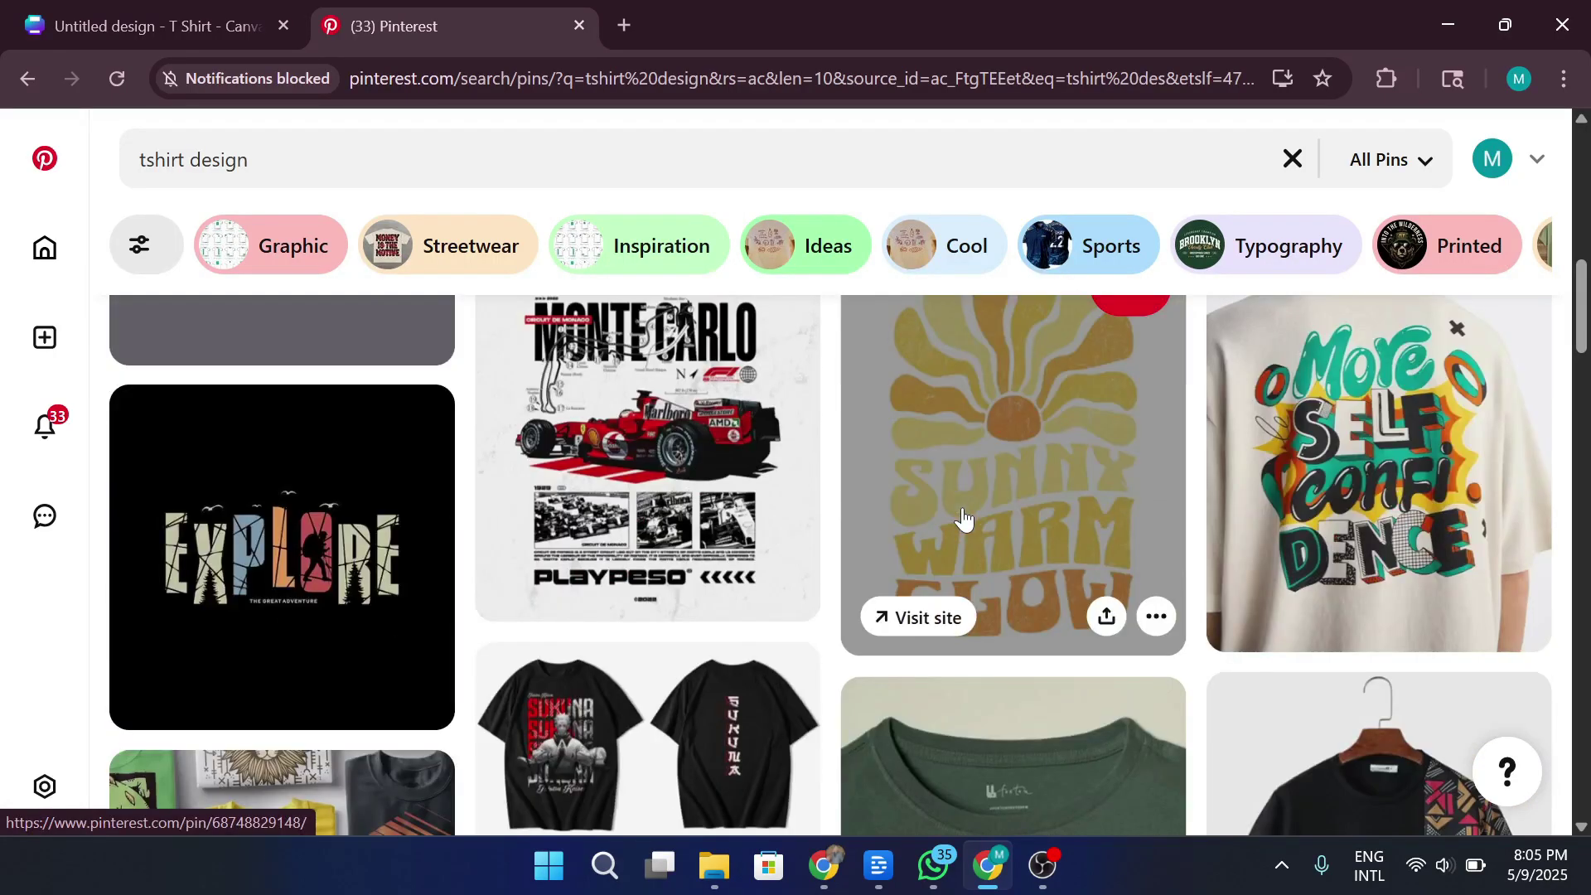
scroll(961, 519, down, 1)
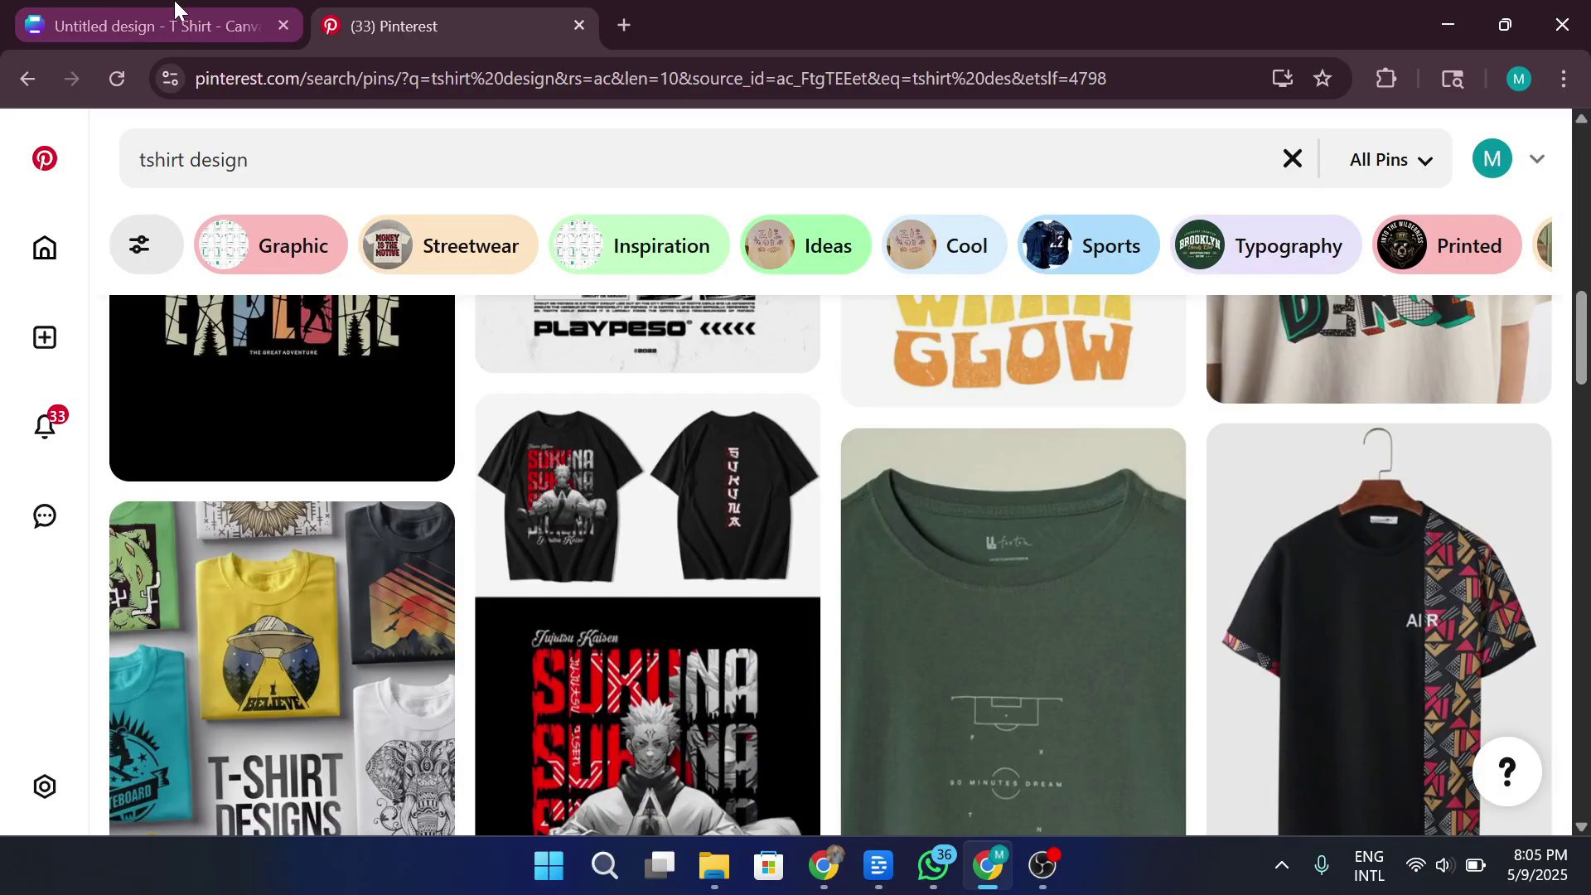
click(175, 7)
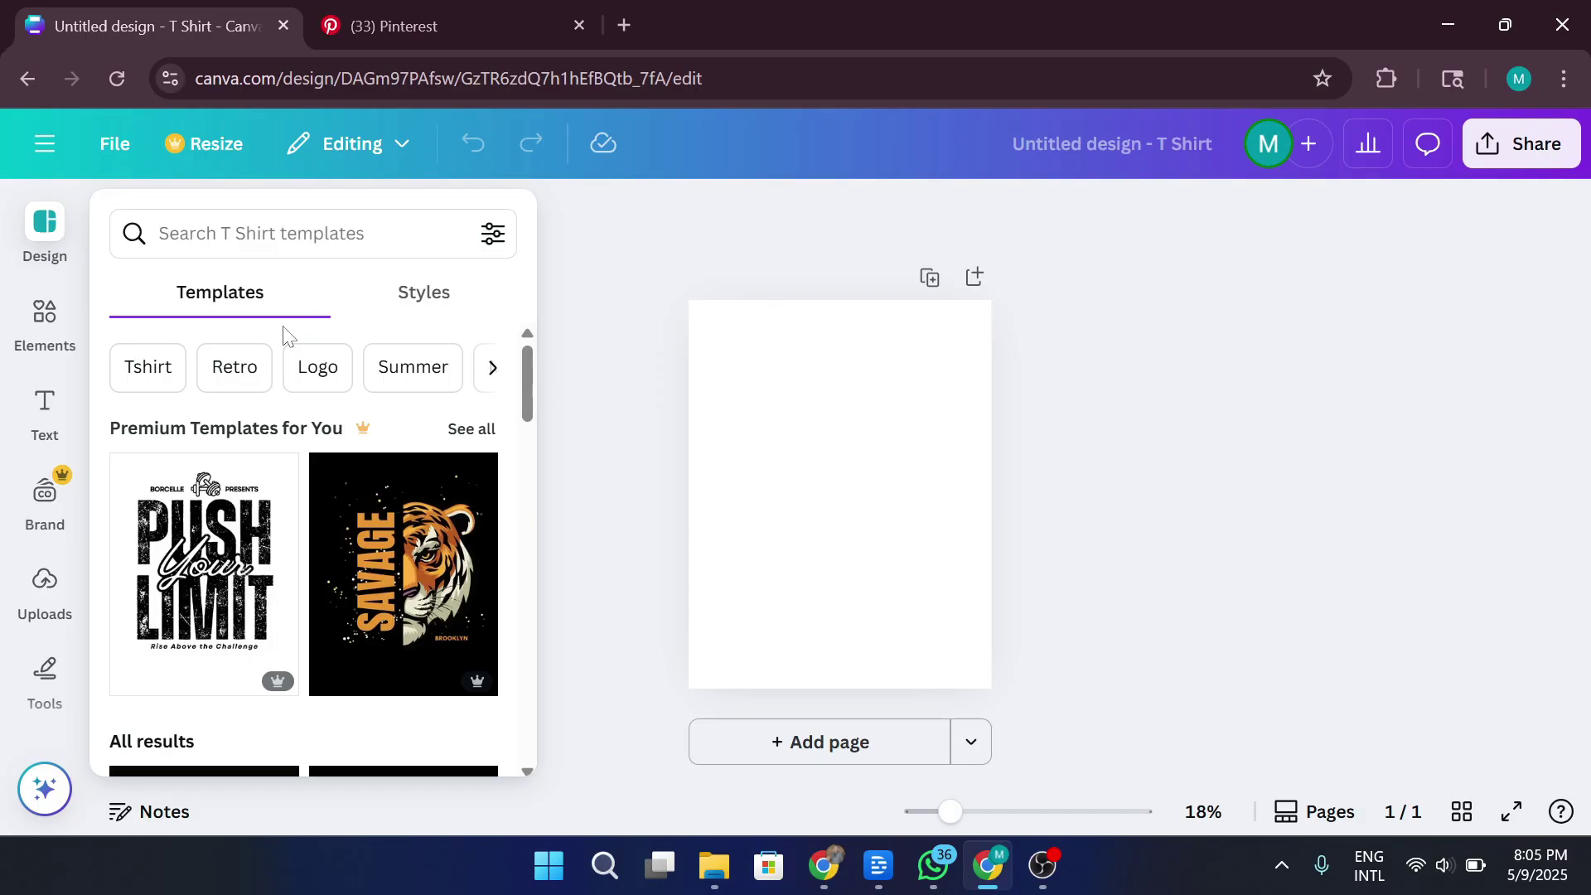
Step: Add a text box reading 'LOVE' to the T-shirt page
click(45, 314)
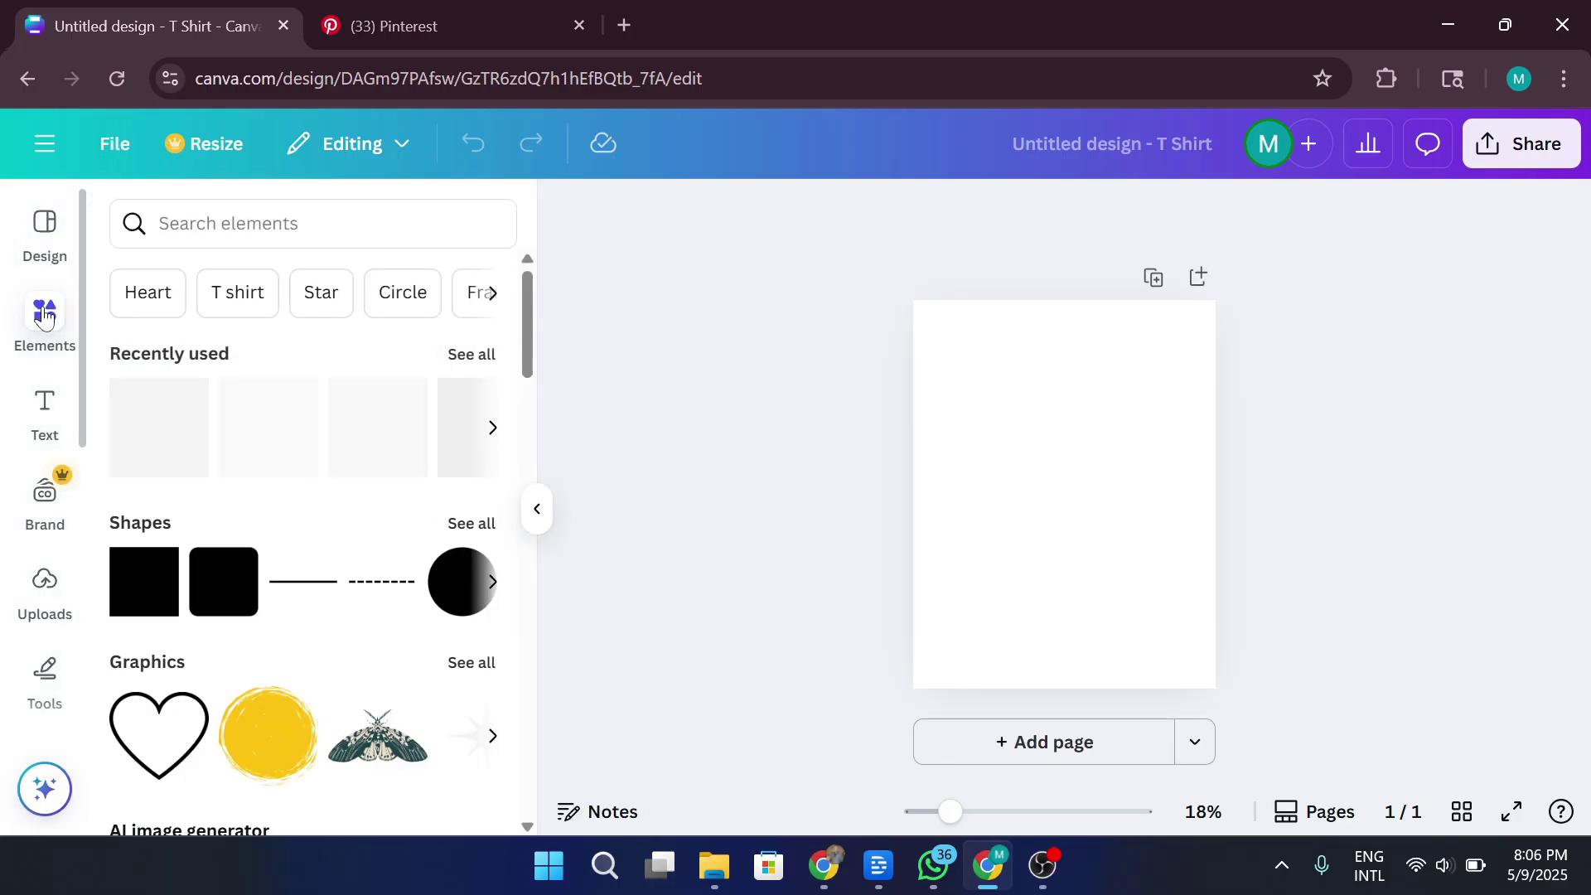
click(46, 418)
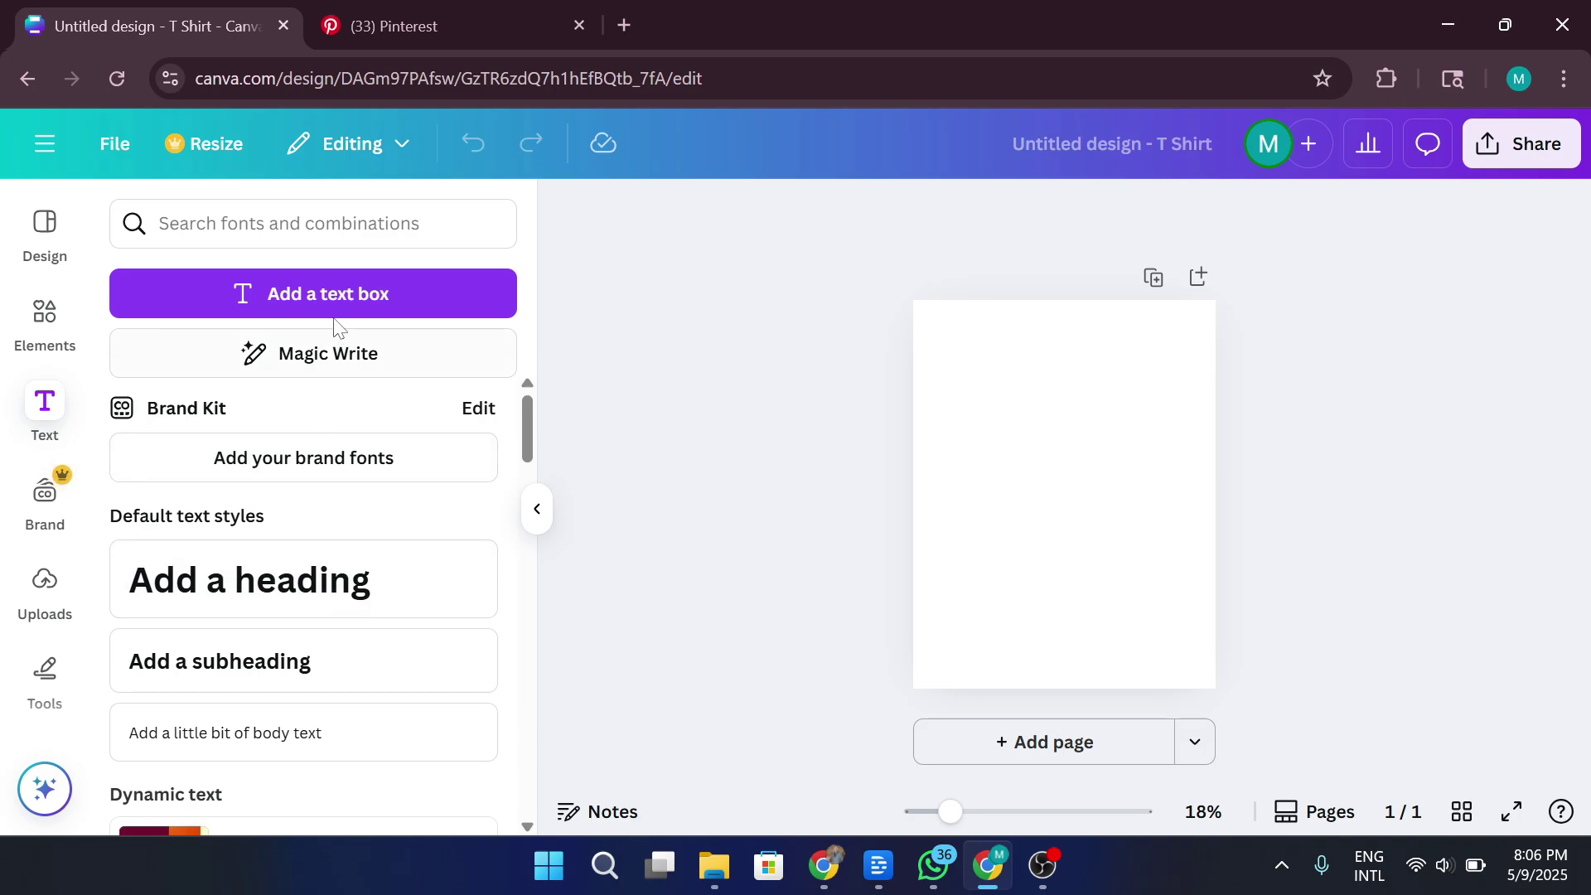
click(352, 295)
text(LOVE)
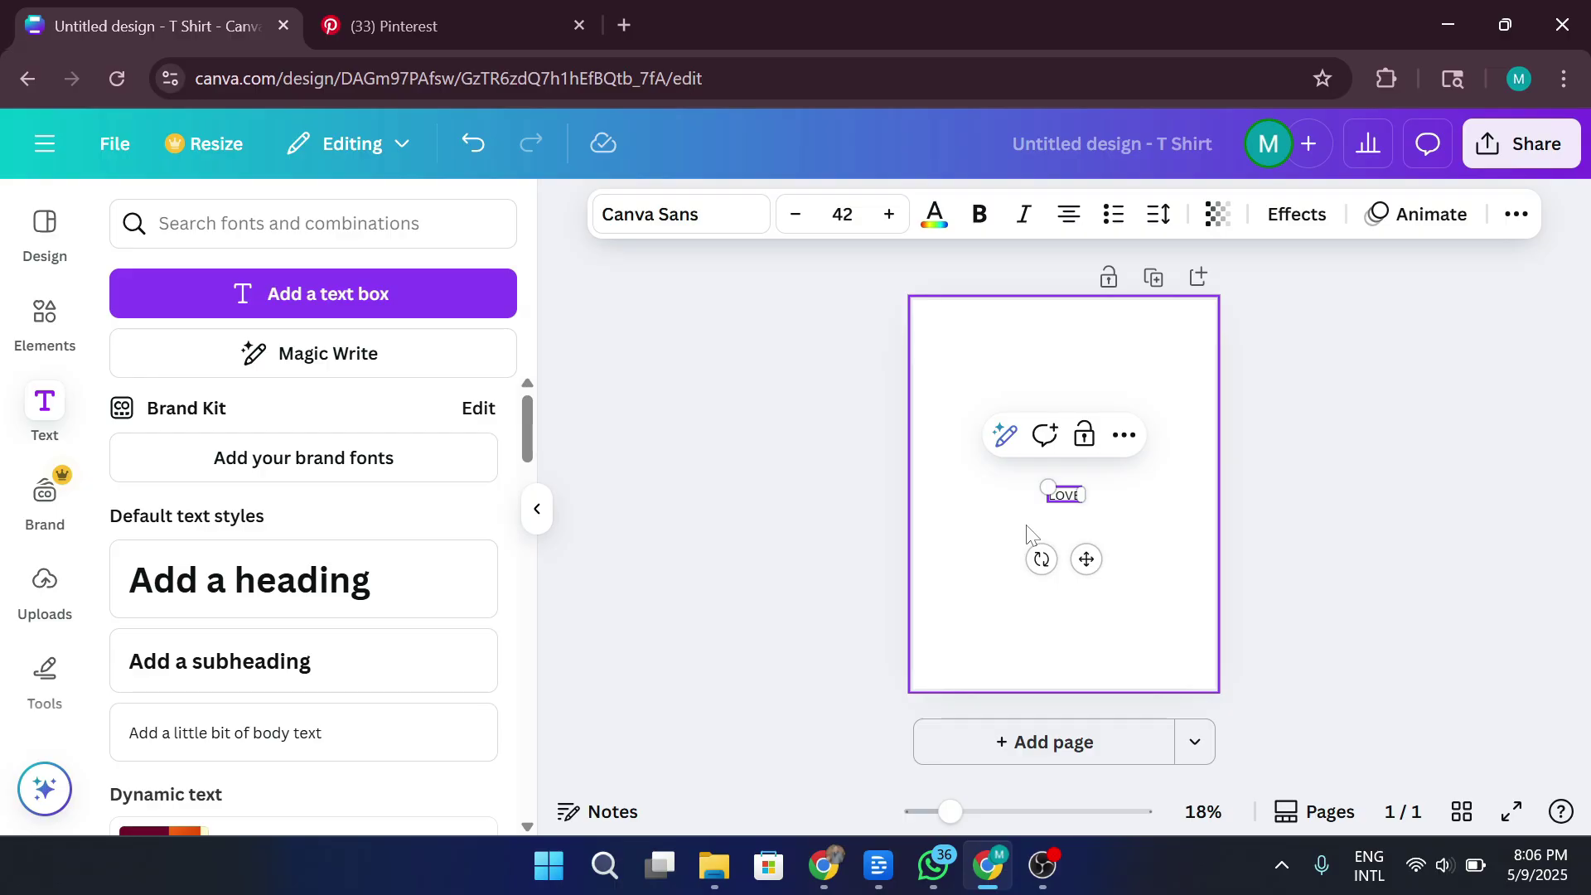
Step: Set LOVE in the Lucky Bones font, shrink it slightly, and centre it on the page
key(ctrl+a)
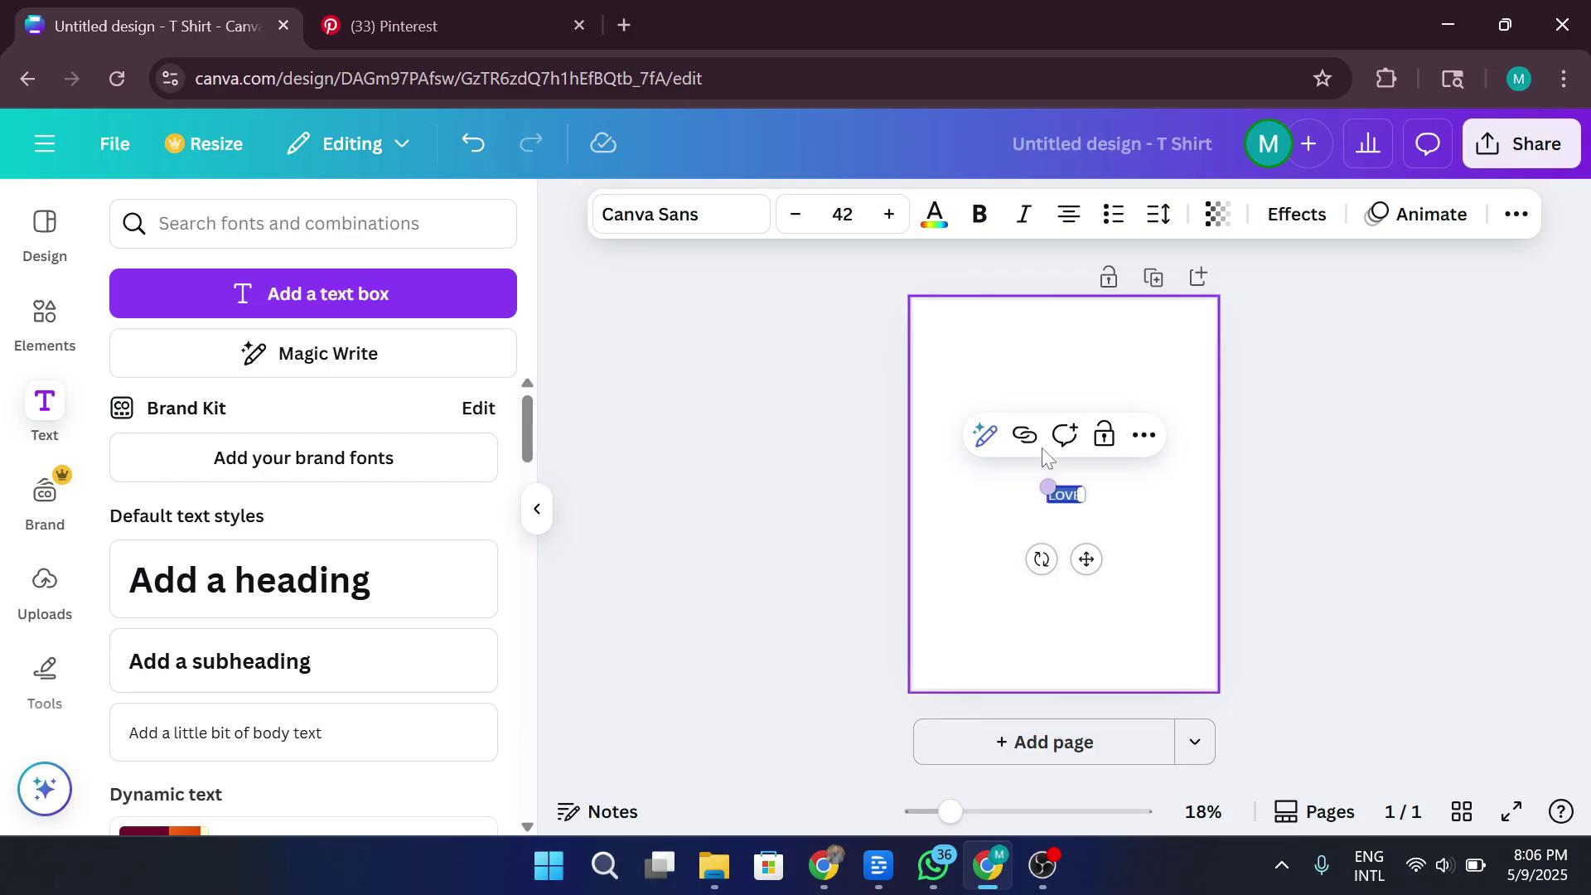
click(663, 214)
scroll(276, 543, down, 5)
click(302, 617)
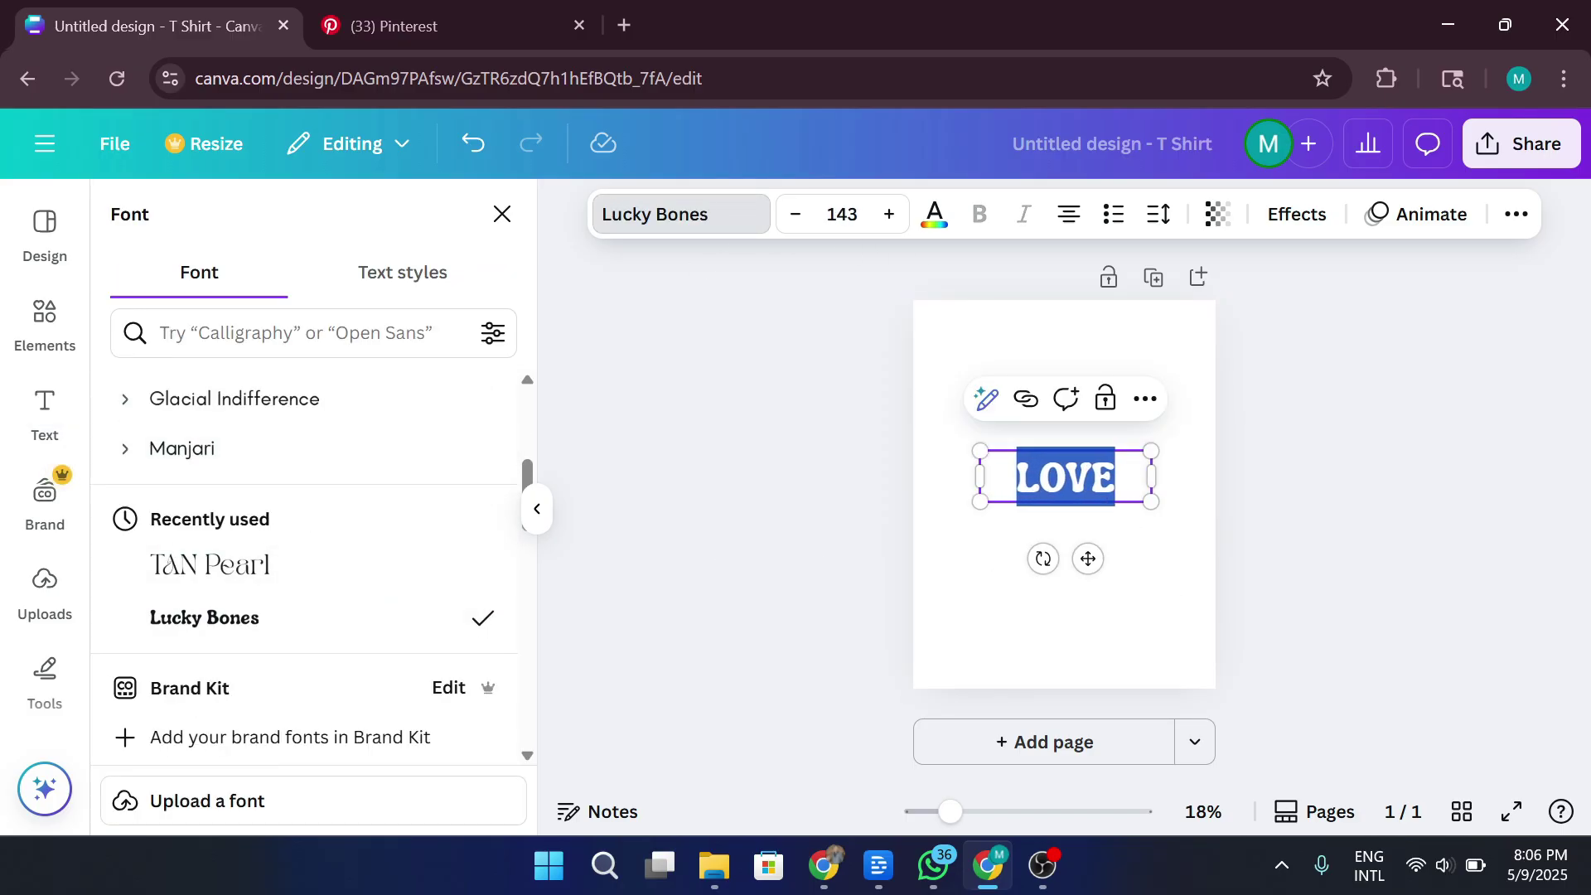
drag(980, 451, 1019, 462)
drag(1104, 558, 1095, 571)
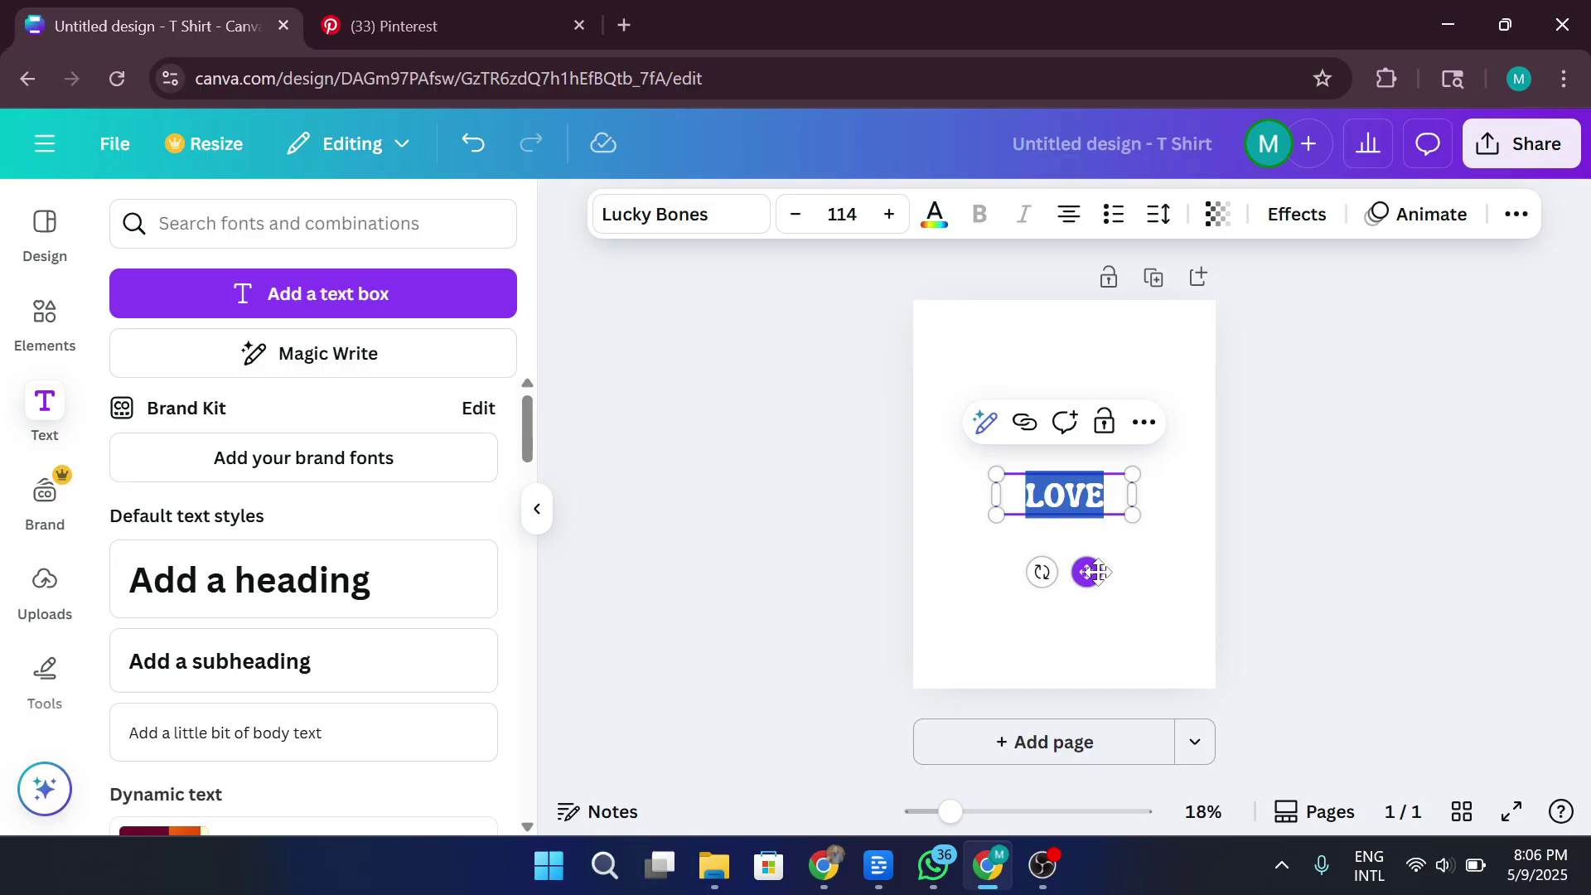
click(1358, 498)
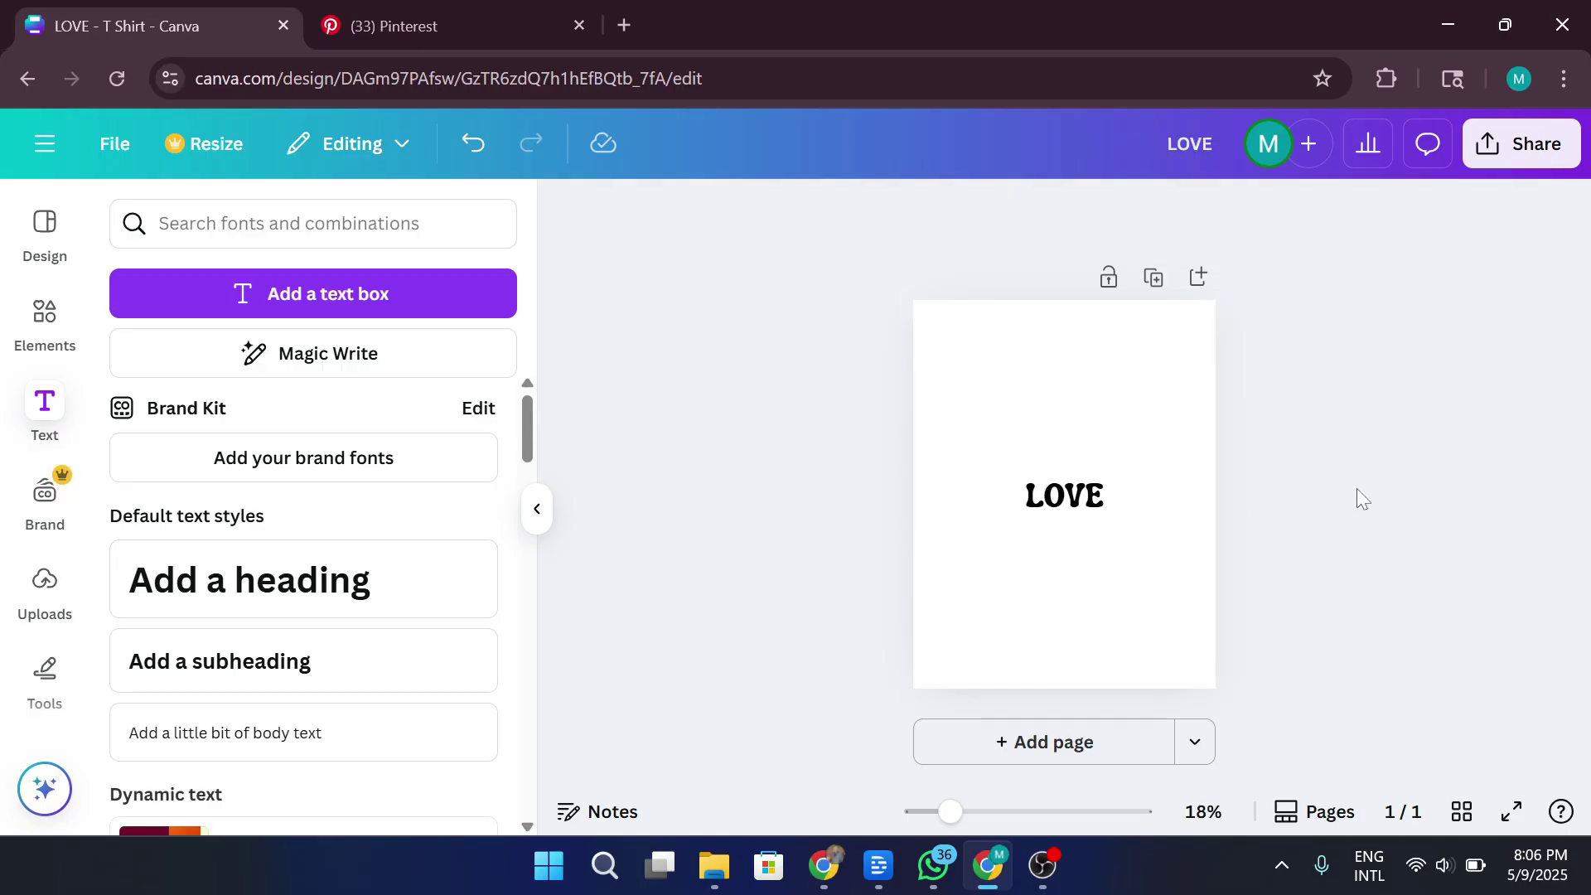
Step: Duplicate LOVE and arrange three copies stacked along the page's centre line
click(1077, 497)
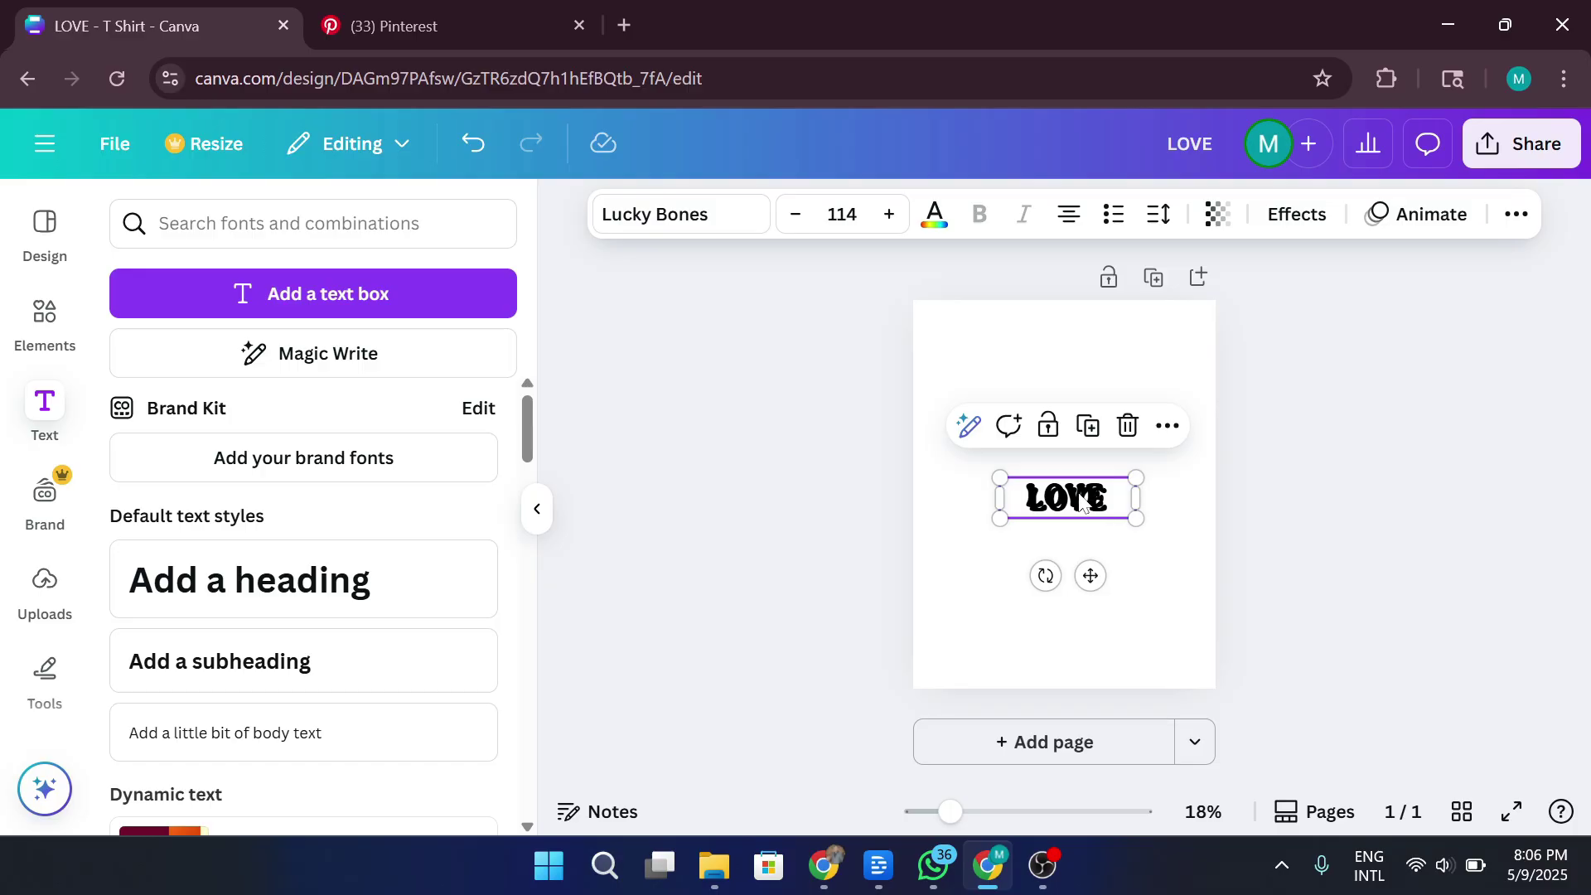
drag(1081, 501, 1080, 451)
click(1080, 497)
key(ctrl+d)
click(1461, 461)
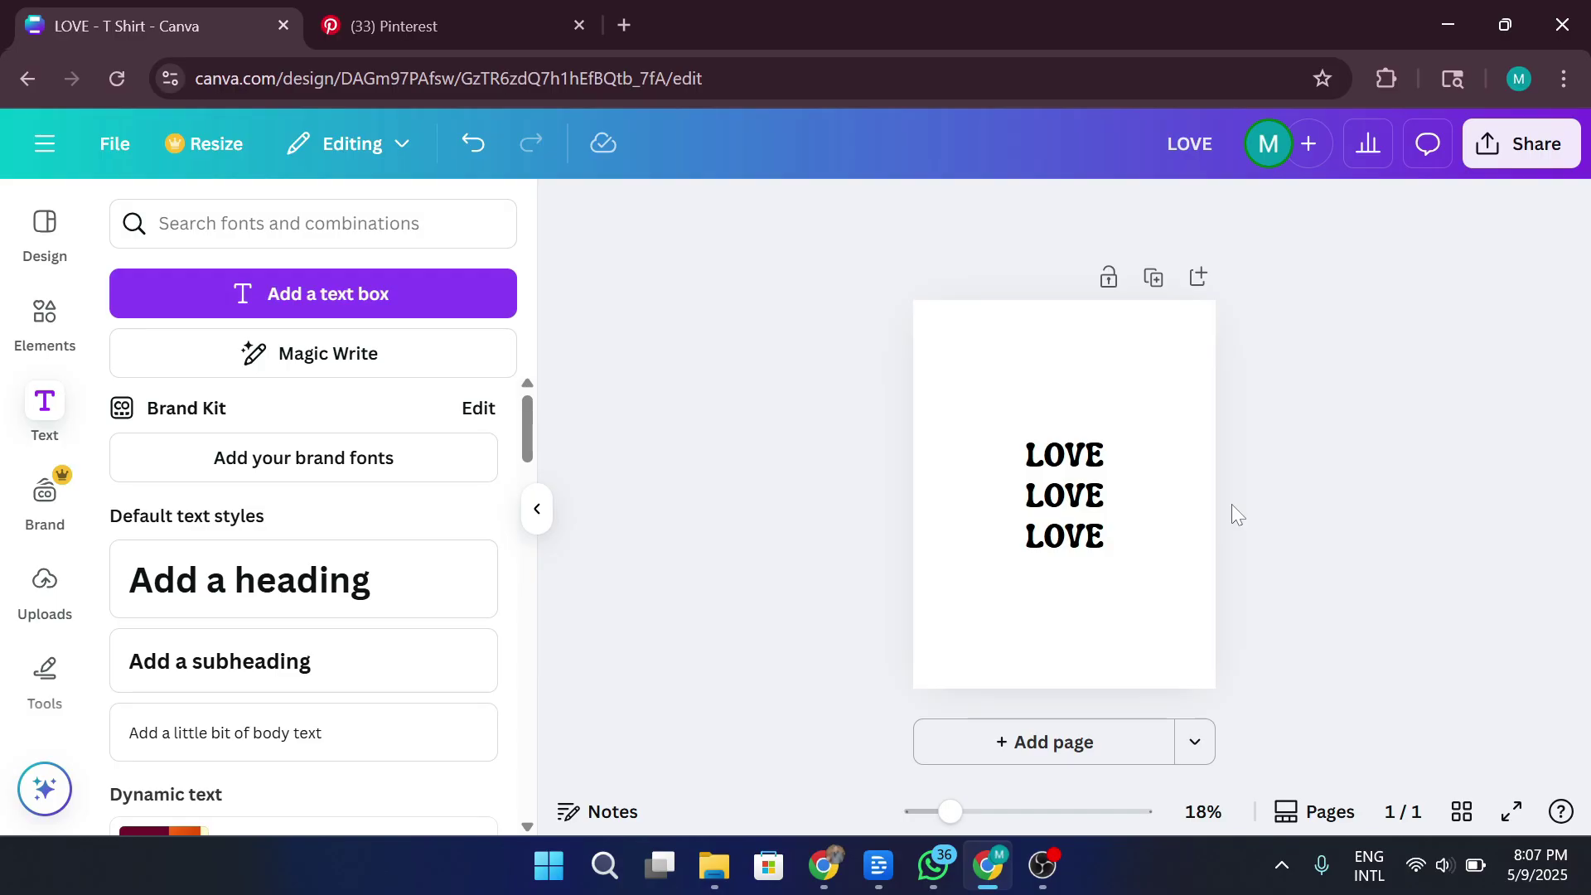
Step: Change the bottom LOVE copy's font to Horizon after briefly trying Anton
click(1065, 535)
click(662, 214)
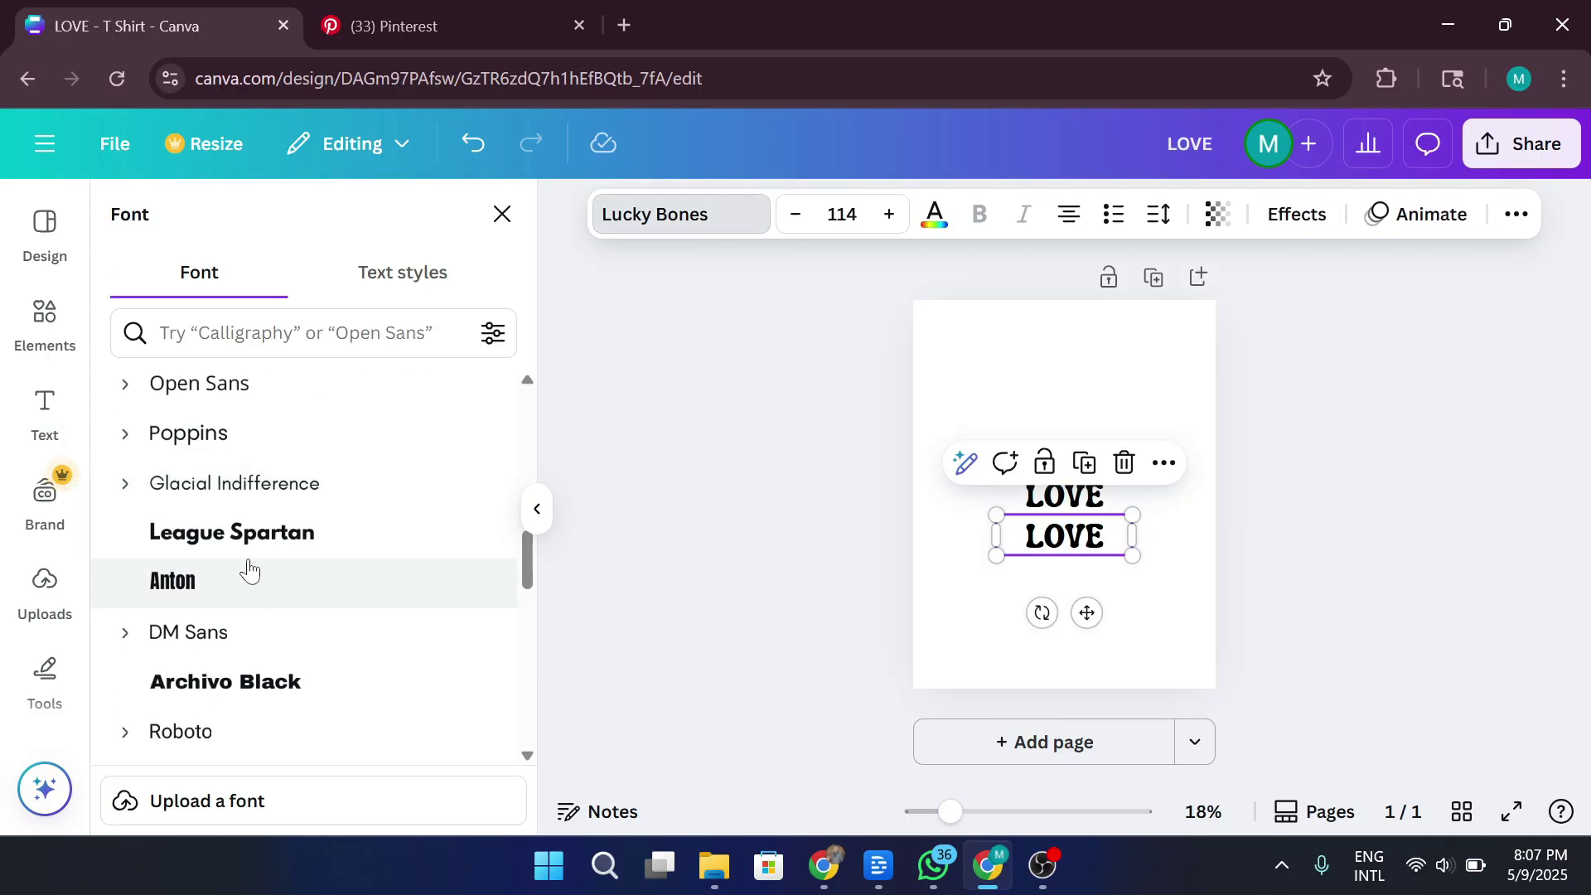
click(249, 572)
scroll(255, 568, down, 5)
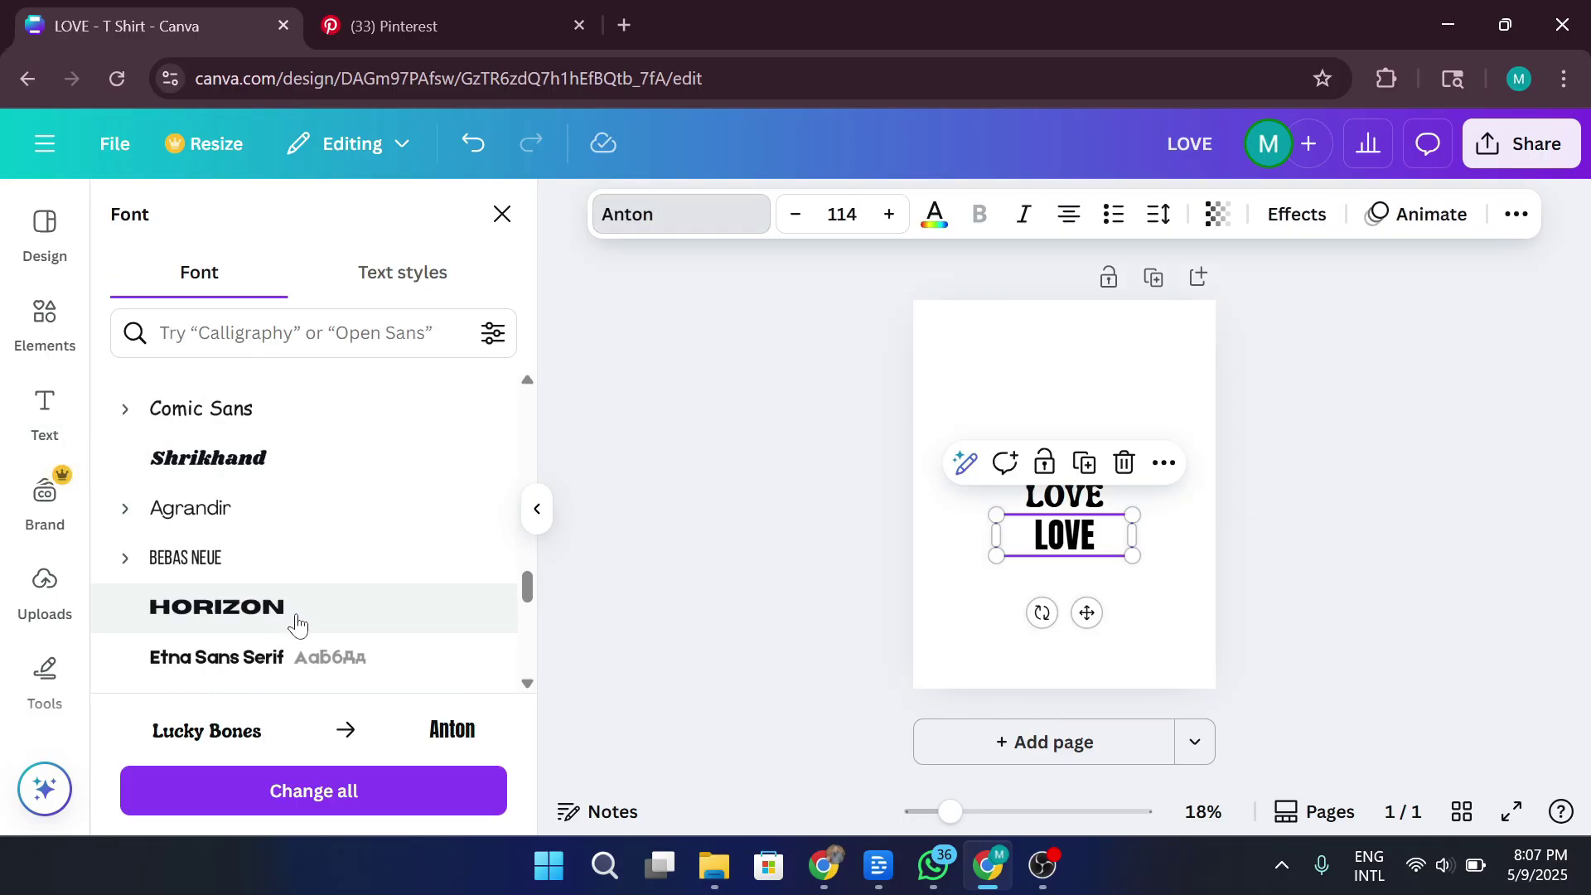
click(296, 617)
scroll(319, 562, down, 2)
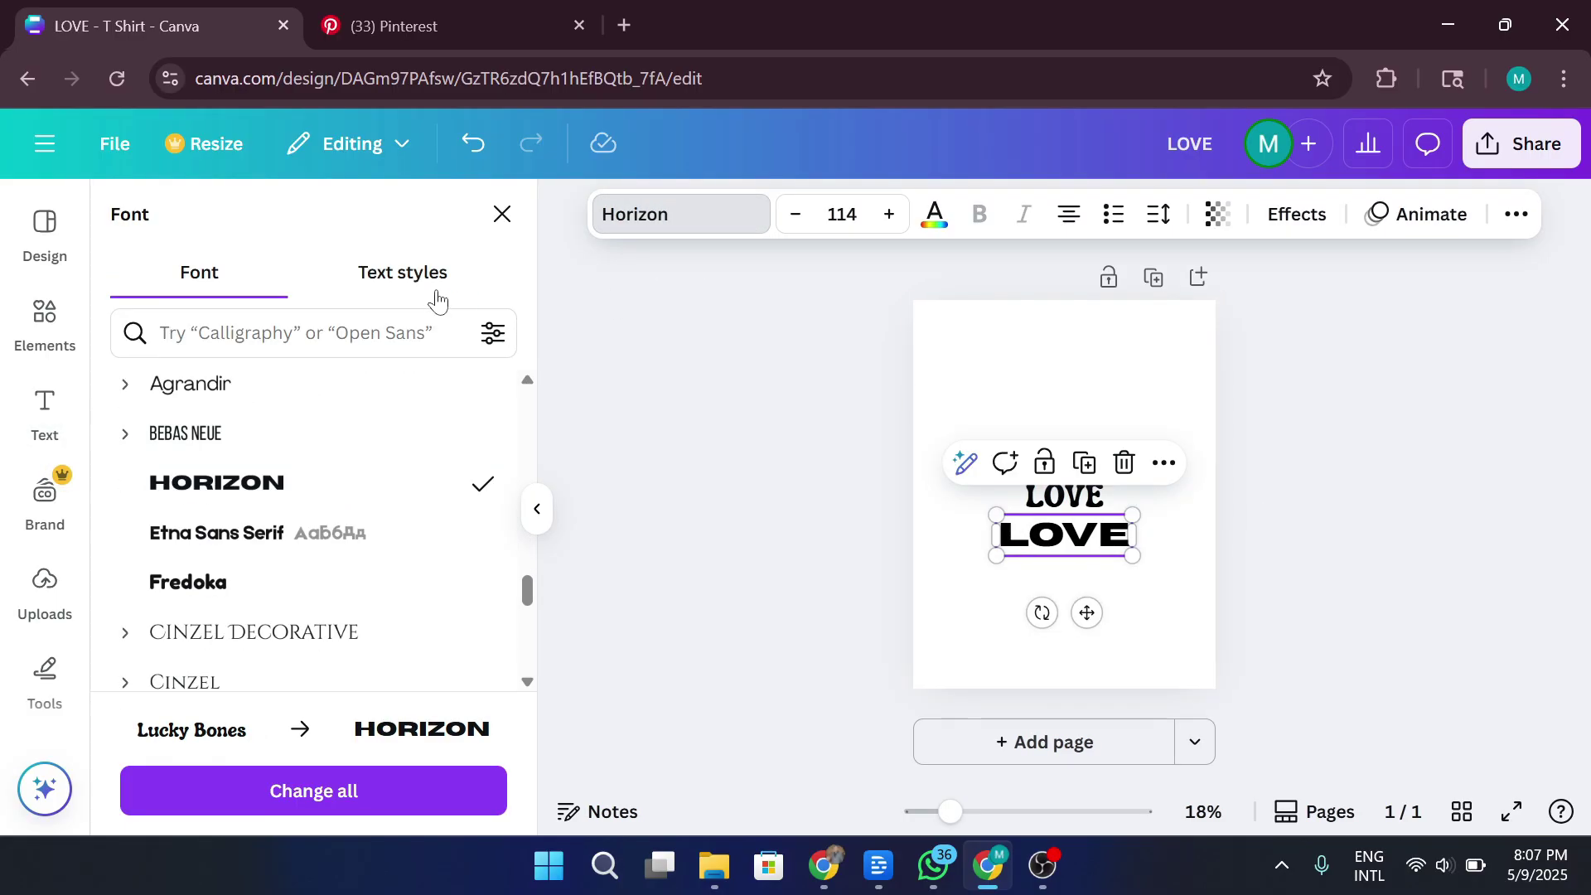
click(434, 292)
click(222, 286)
scroll(413, 583, down, 5)
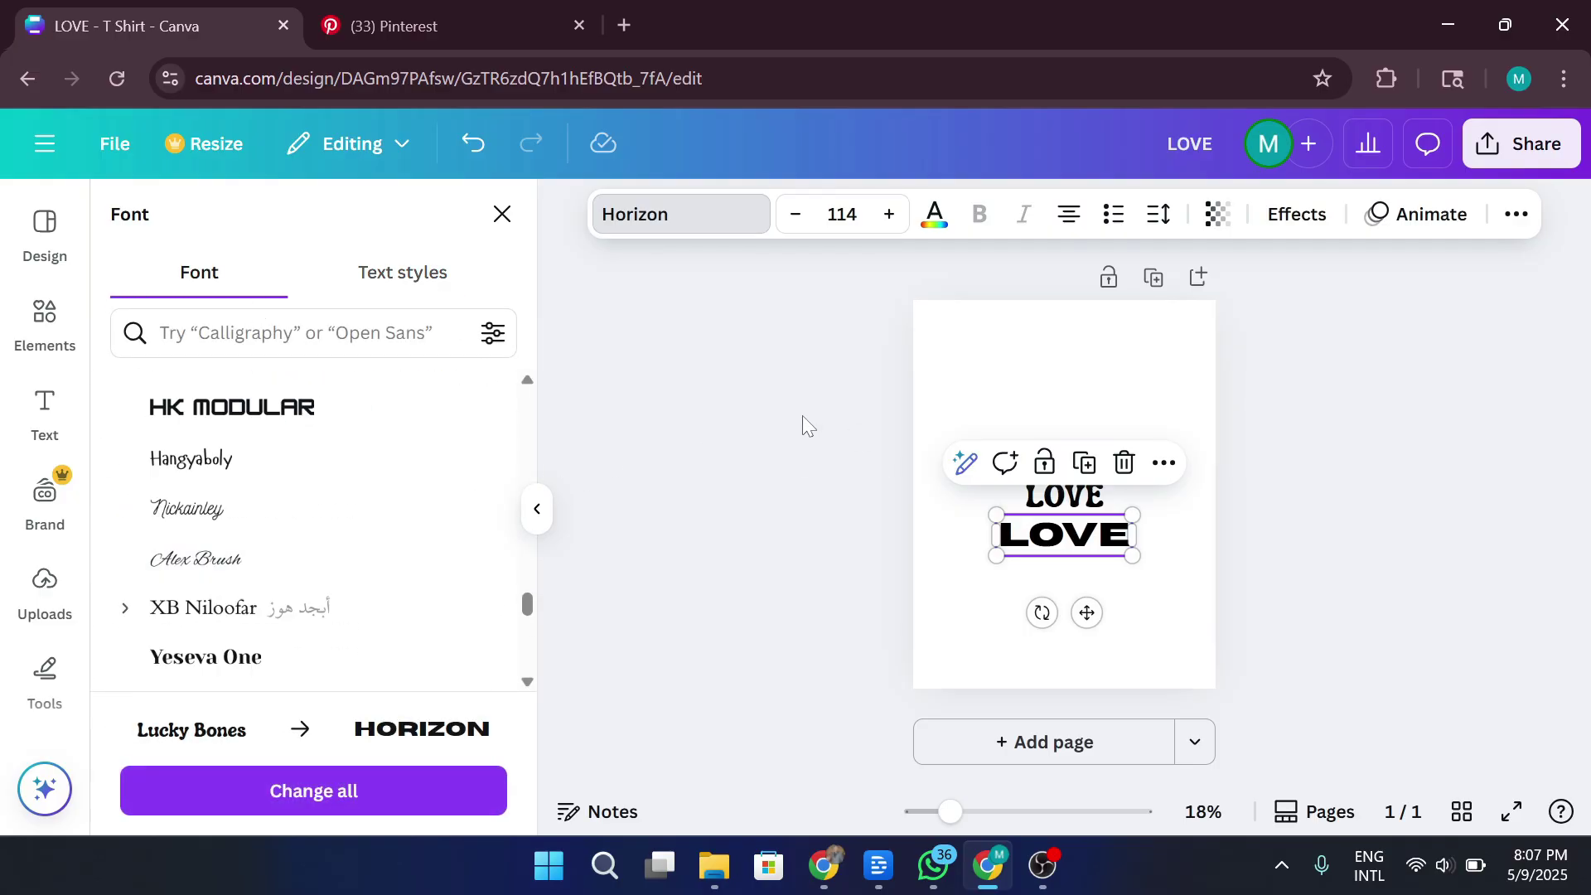
Step: Switch both the top and bottom LOVE copies to outlined Horizon
text(LOVE)
click(654, 213)
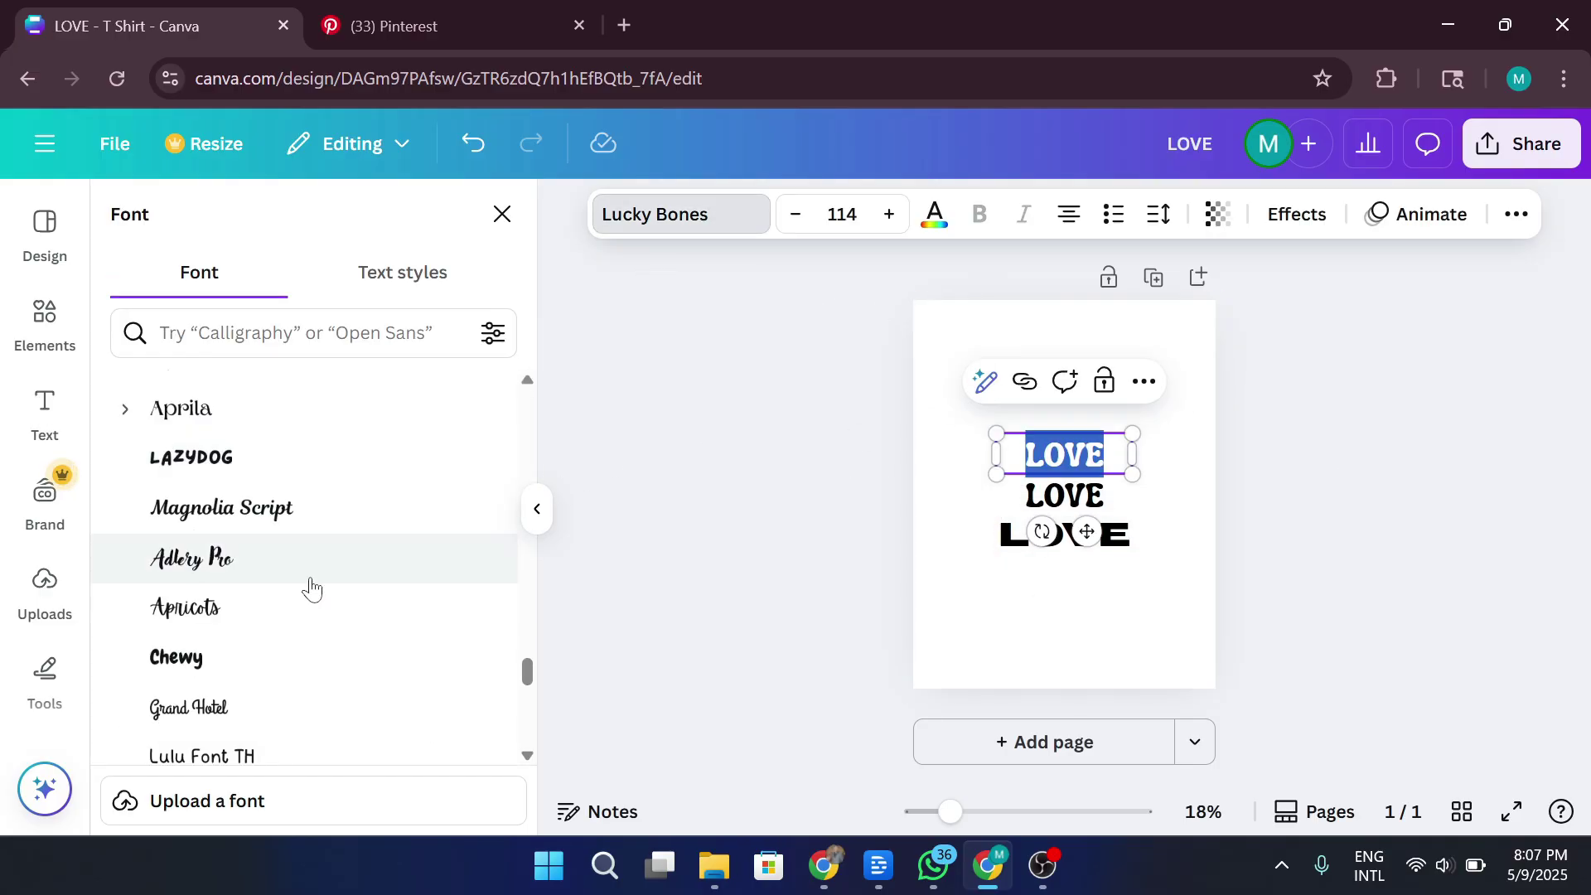
click(249, 332)
text(hori)
click(236, 453)
click(256, 504)
key(Escape)
key(Tab)
click(611, 217)
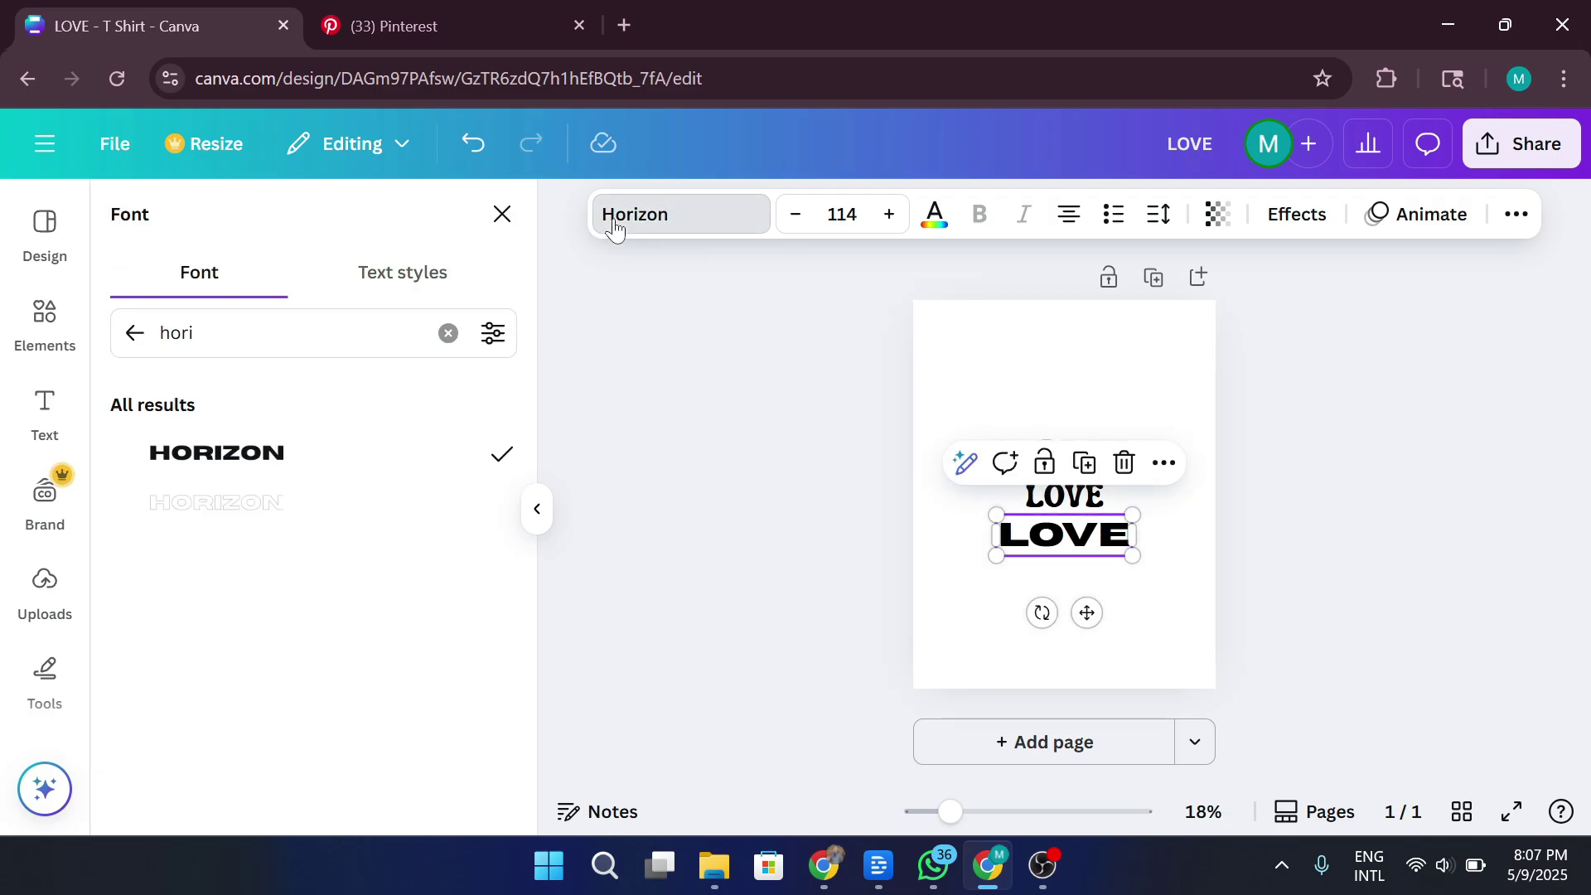
click(610, 217)
click(610, 217)
click(249, 505)
click(1337, 460)
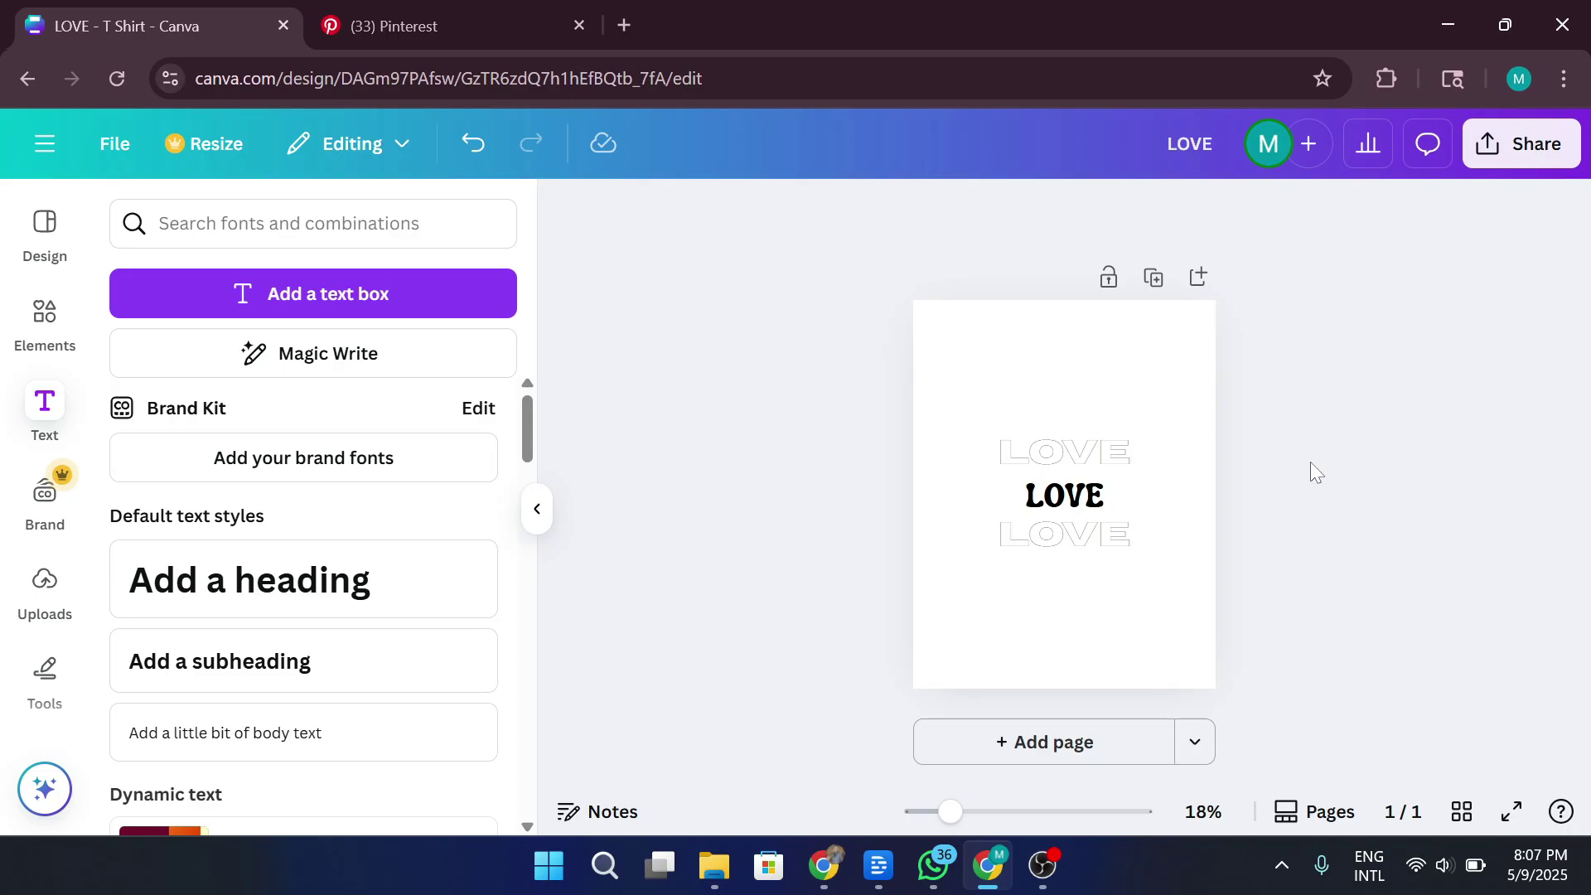
Step: Drag the top outlined LOVE upward and the bottom one downward, exposing the copies beneath
double_click(1063, 495)
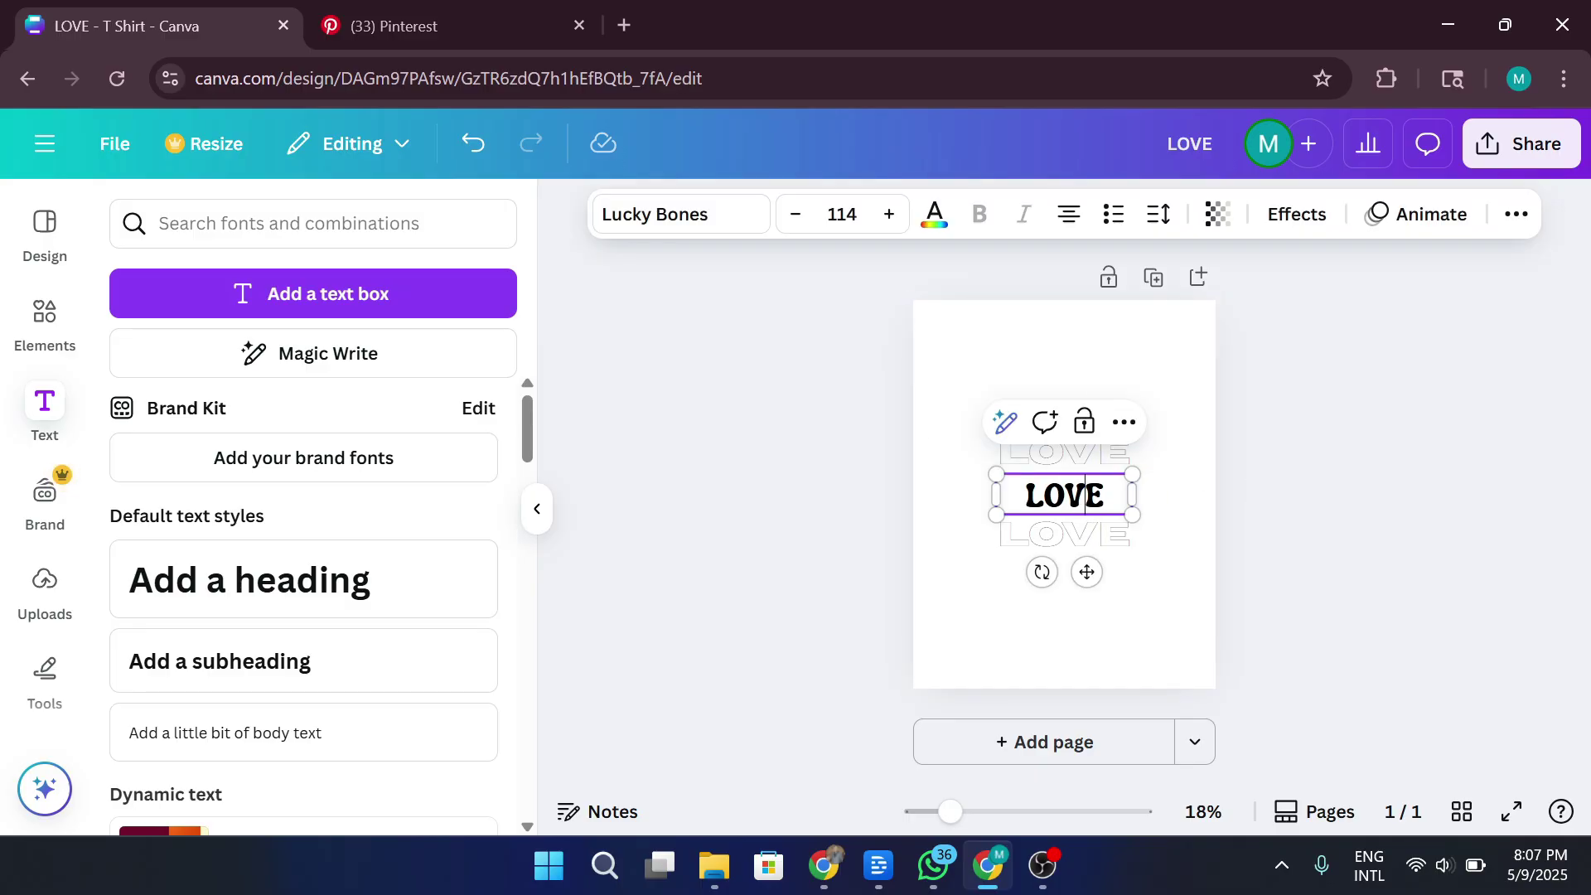
click(929, 218)
click(1405, 472)
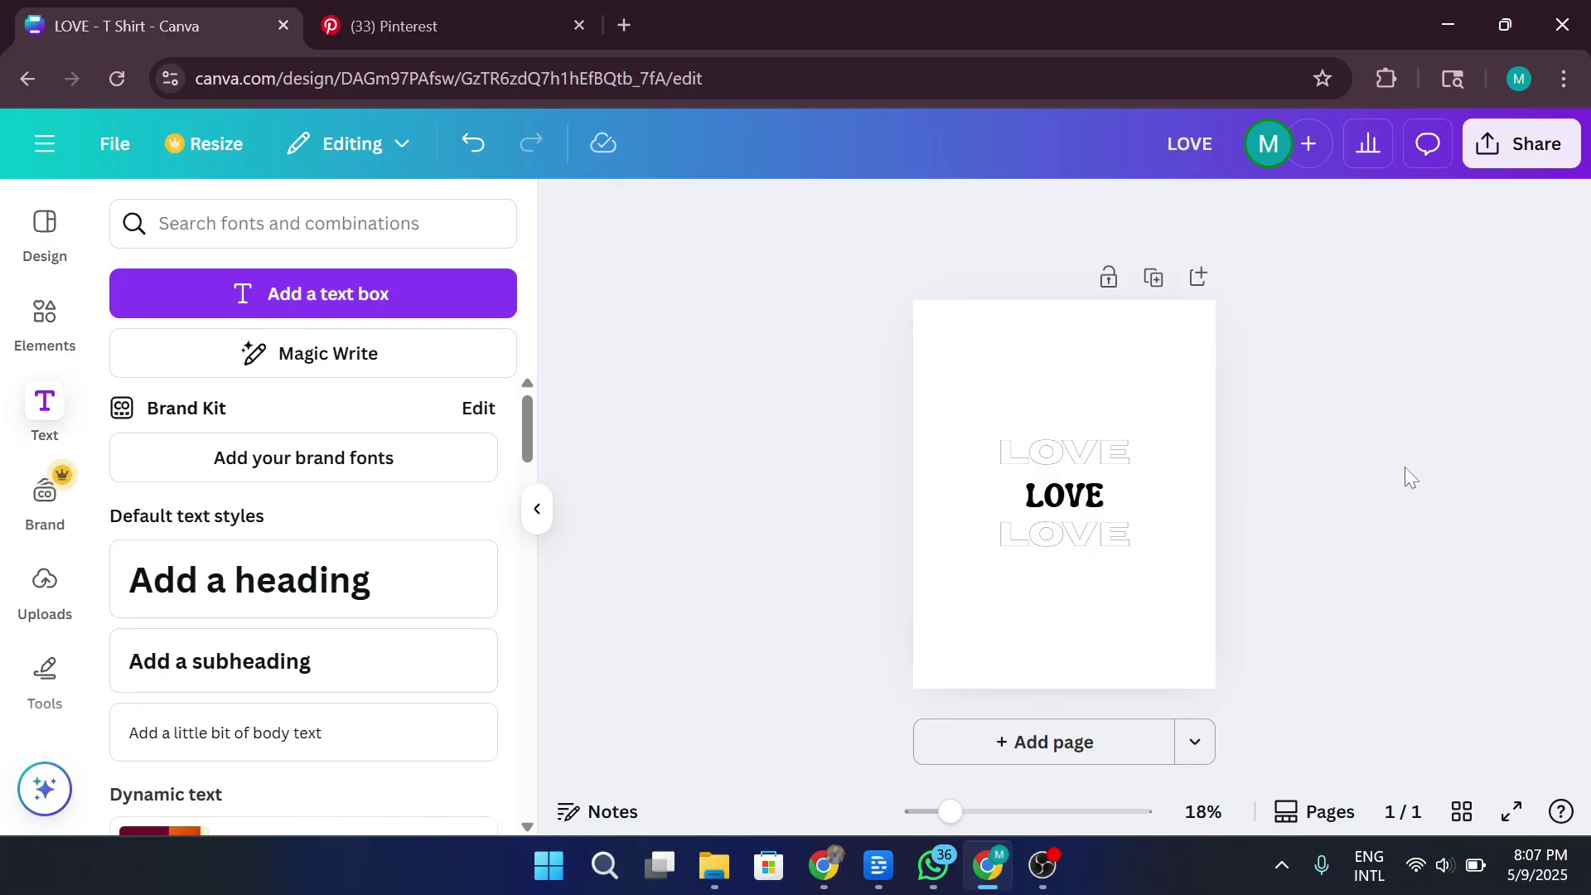
click(1082, 456)
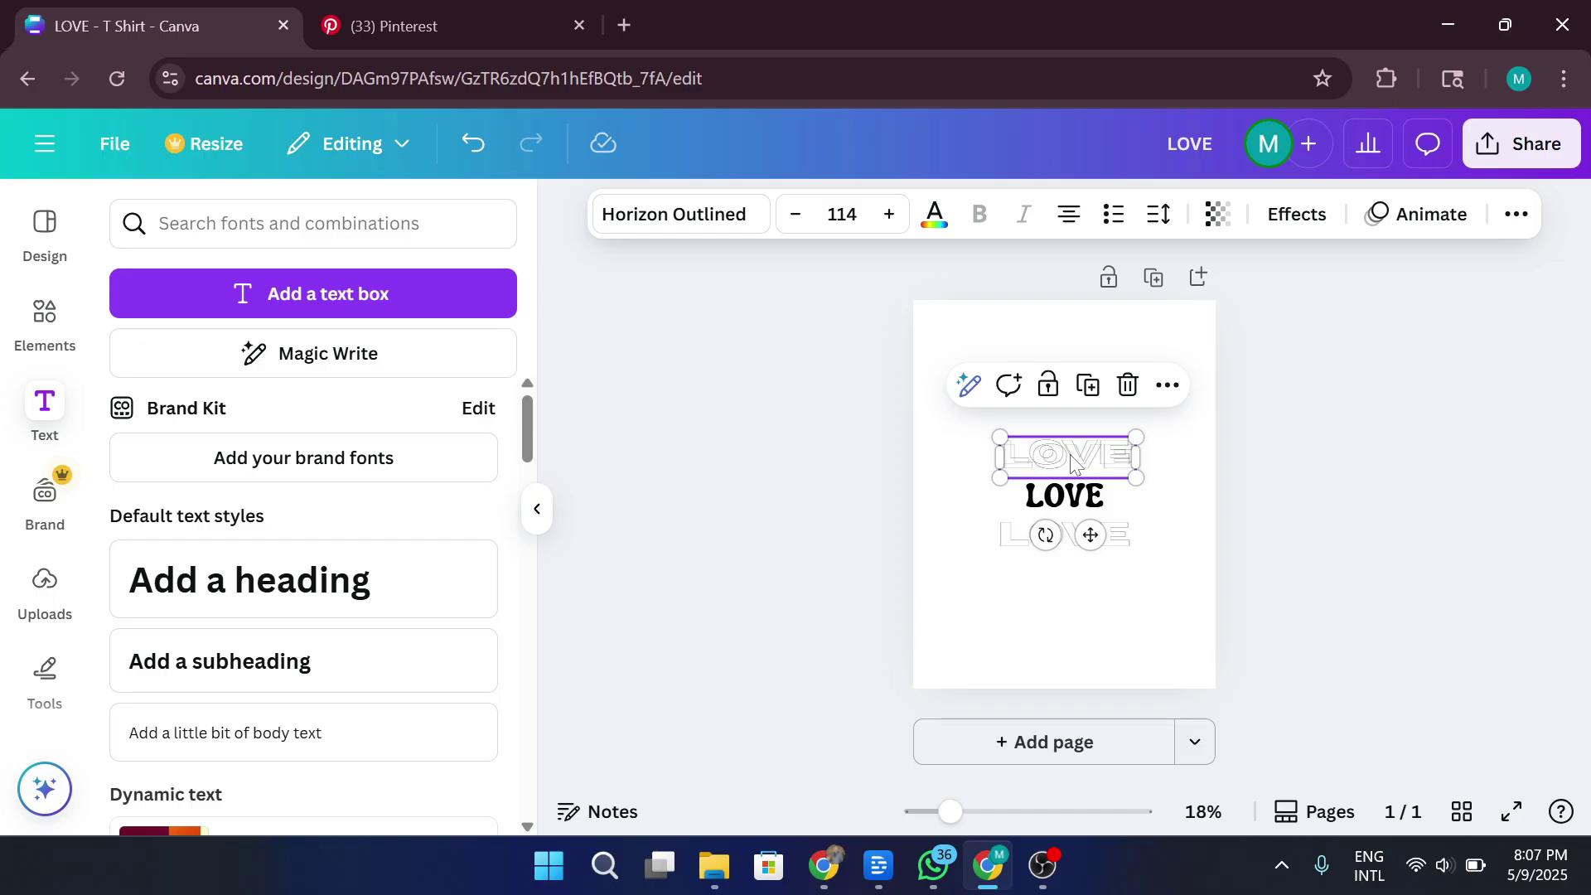
drag(1071, 462, 1065, 406)
click(1074, 539)
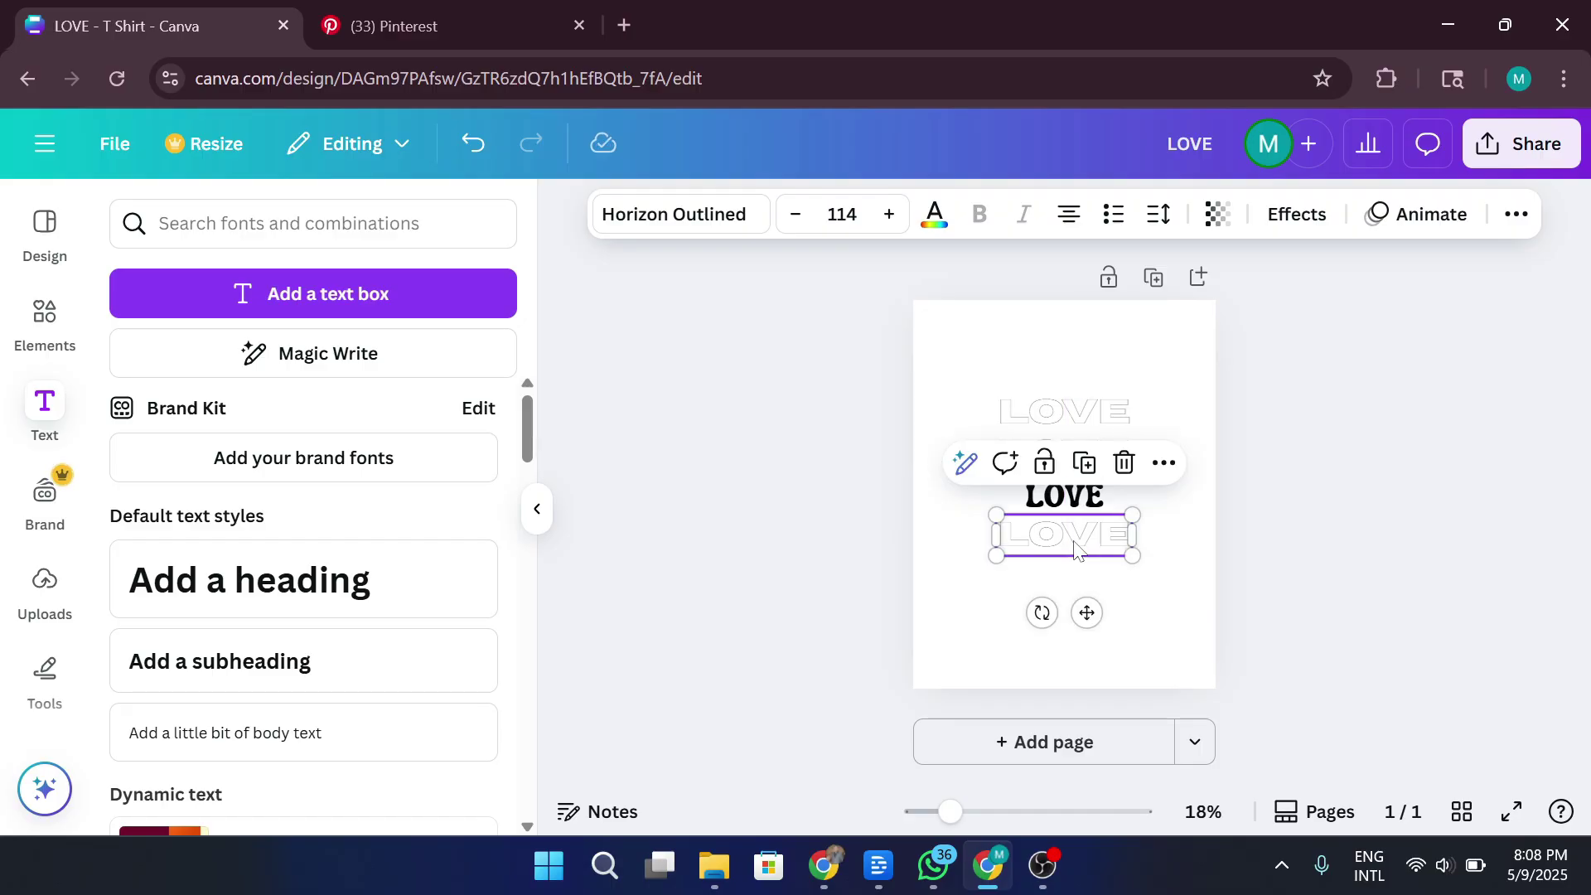
drag(1077, 540, 1079, 577)
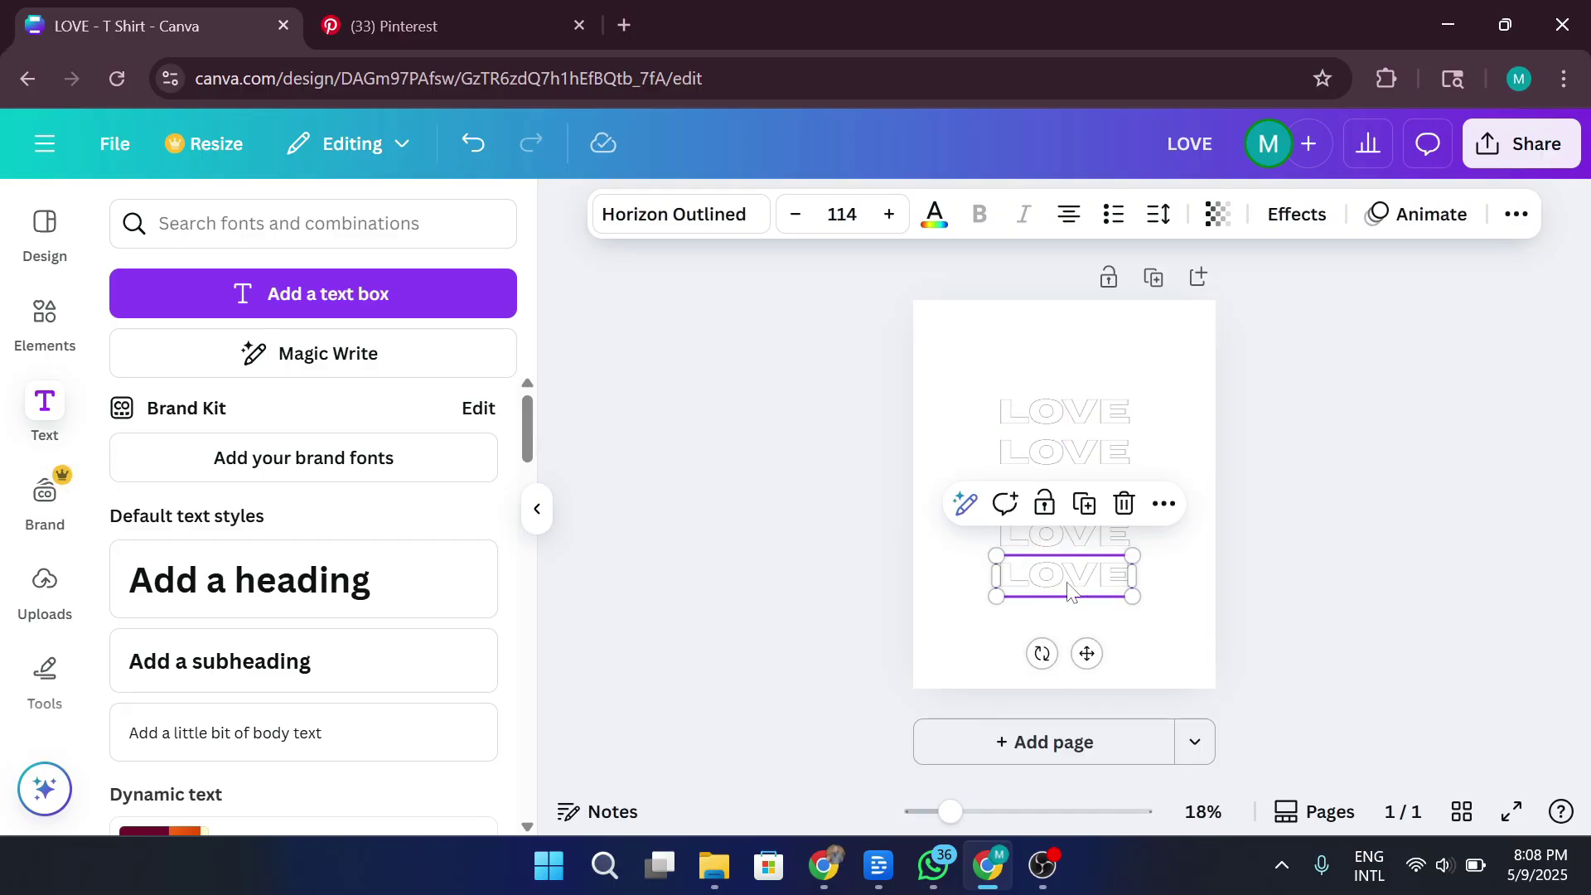
double_click(1077, 578)
click(1378, 552)
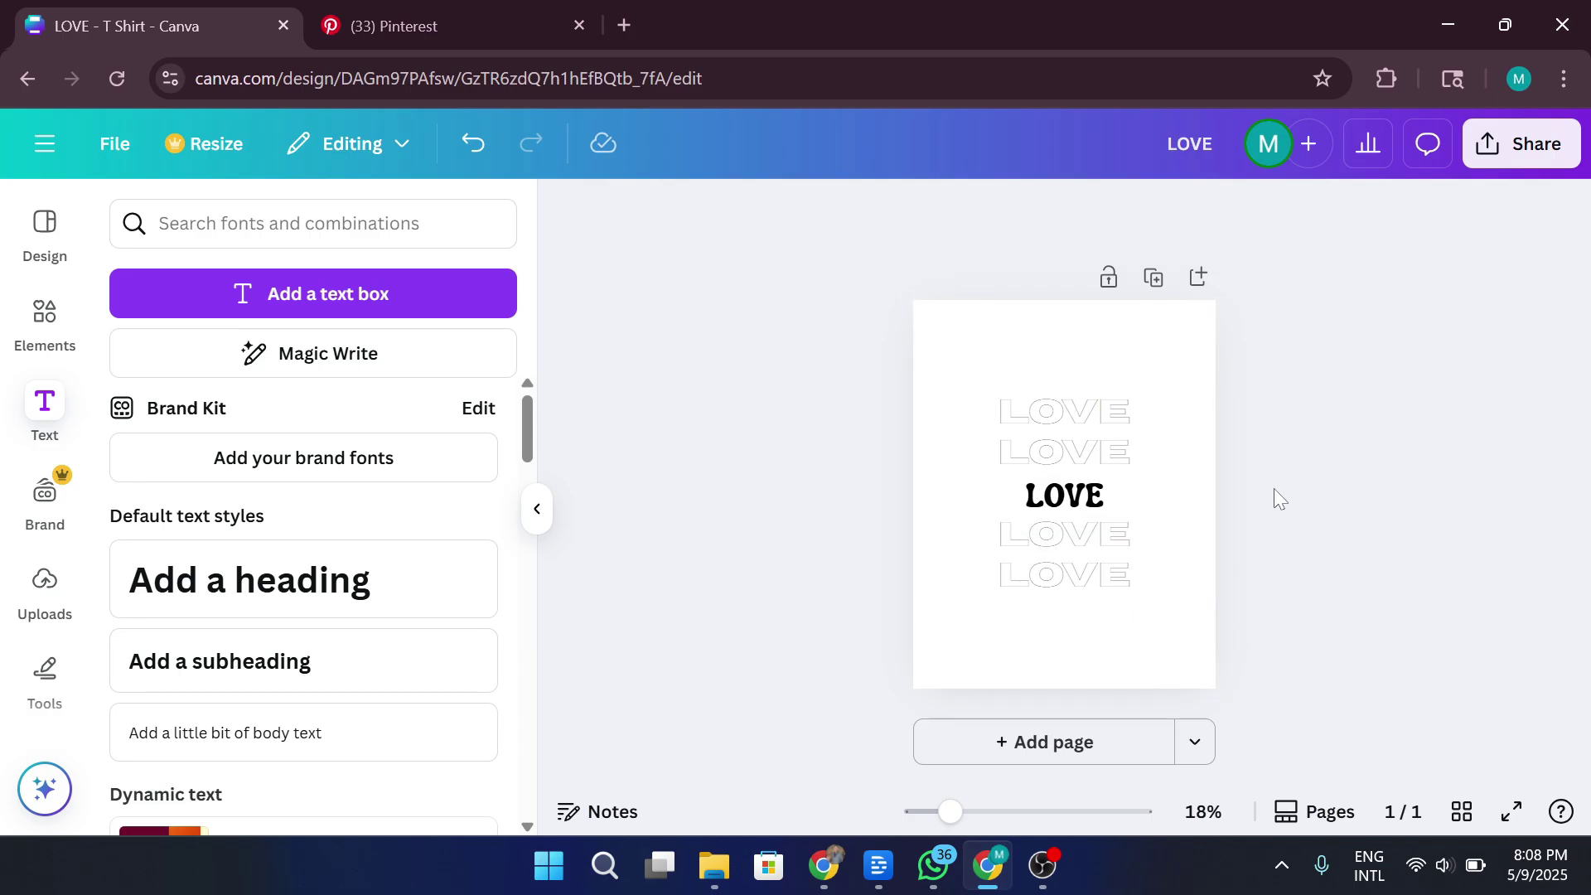
Step: Try and undo the Workflows font combination, then move all five LOVE lines to the page centre
click(1067, 495)
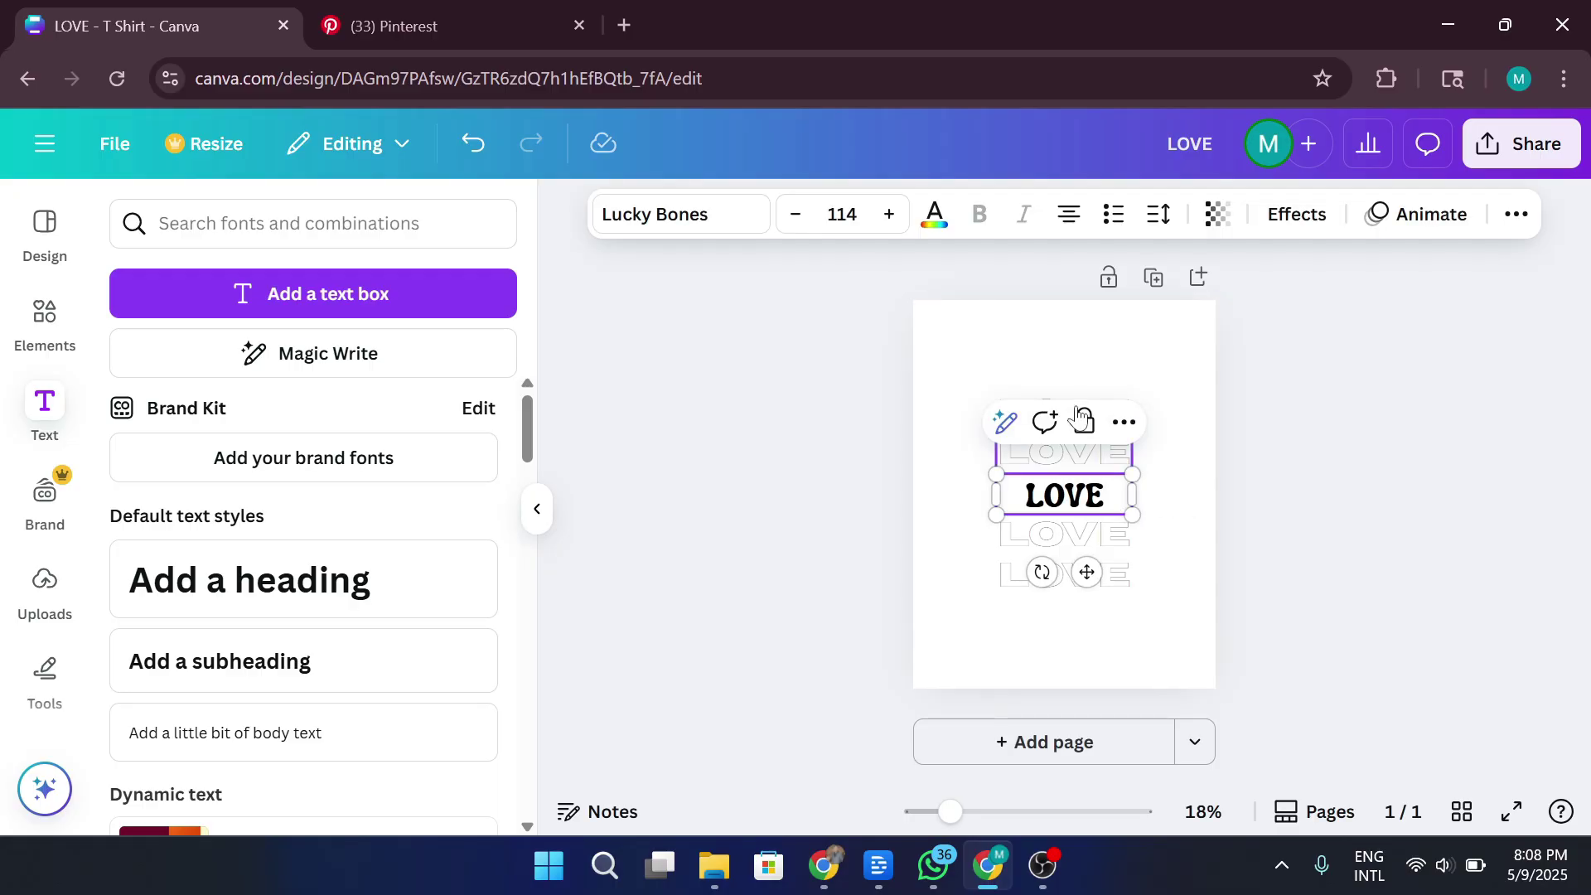
double_click(1064, 494)
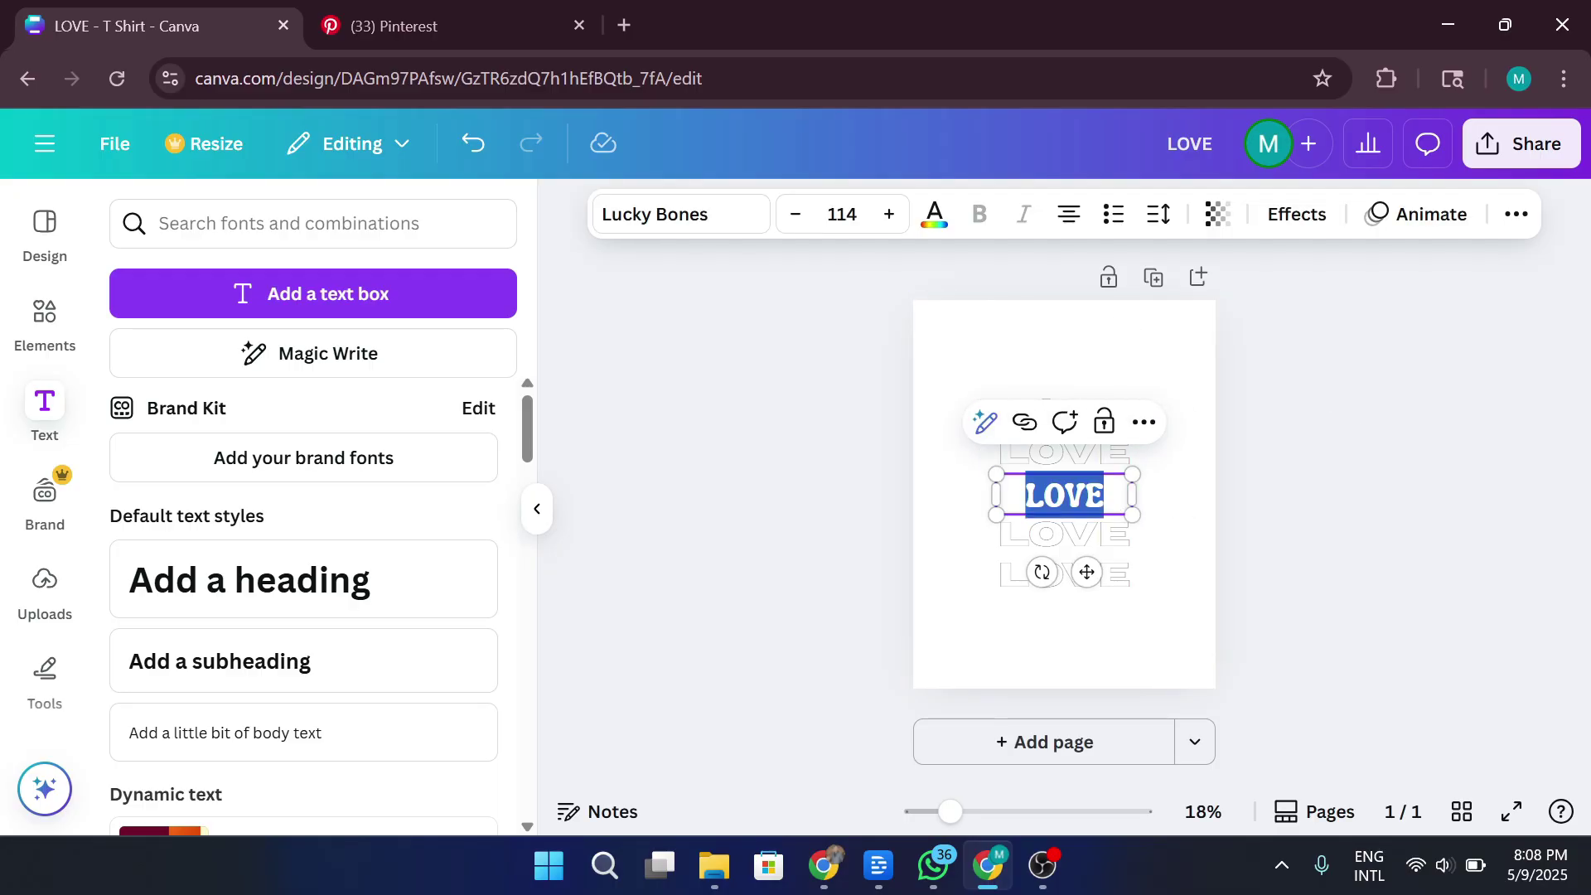
scroll(435, 497, down, 5)
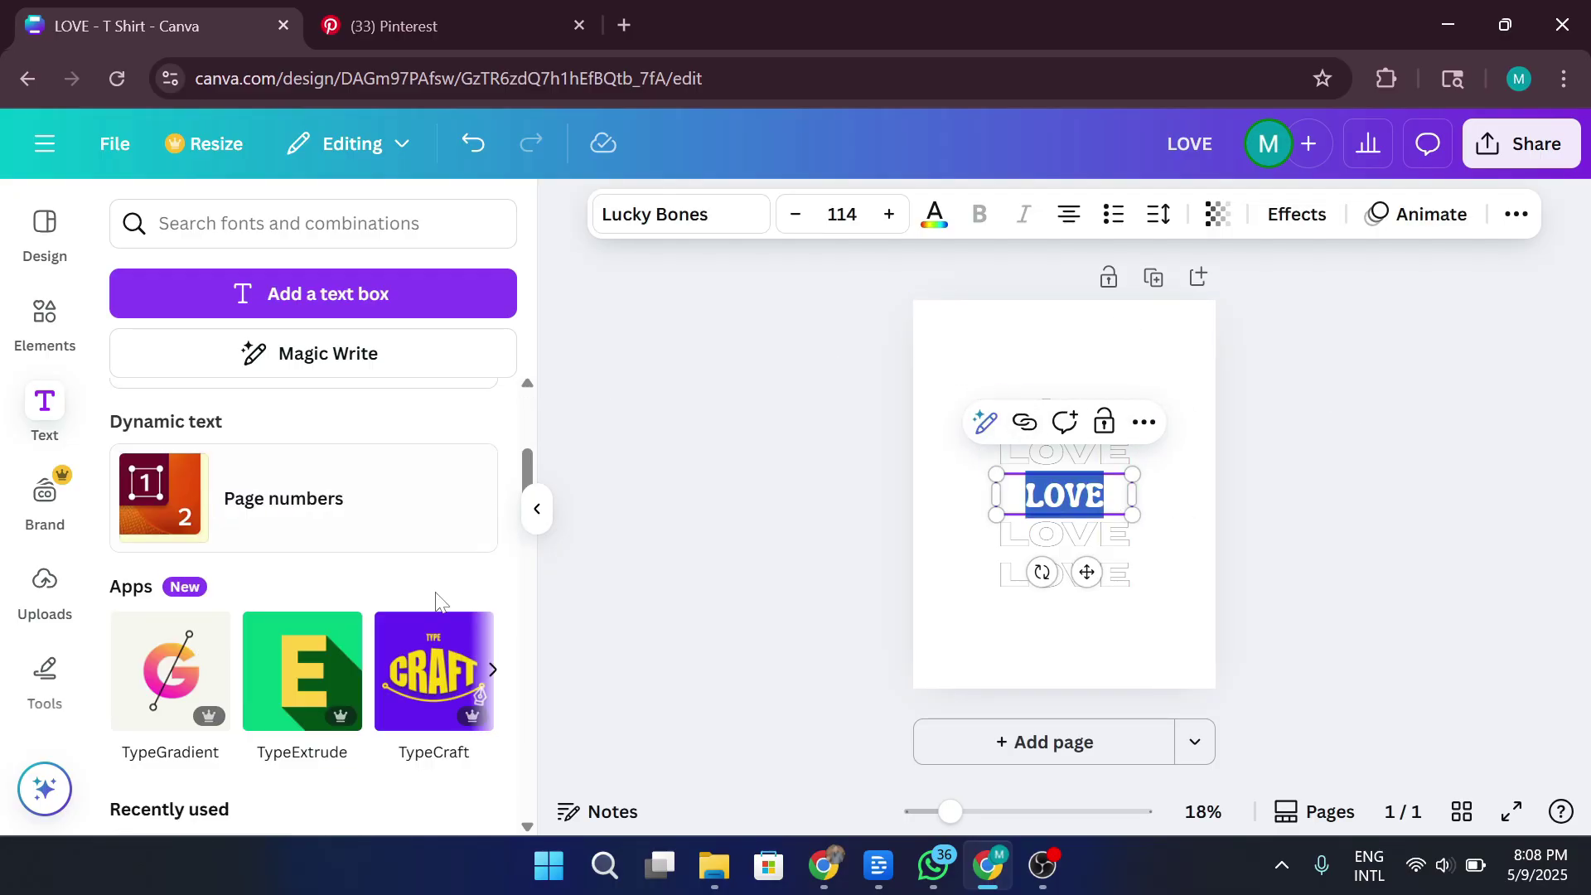
scroll(437, 601, down, 5)
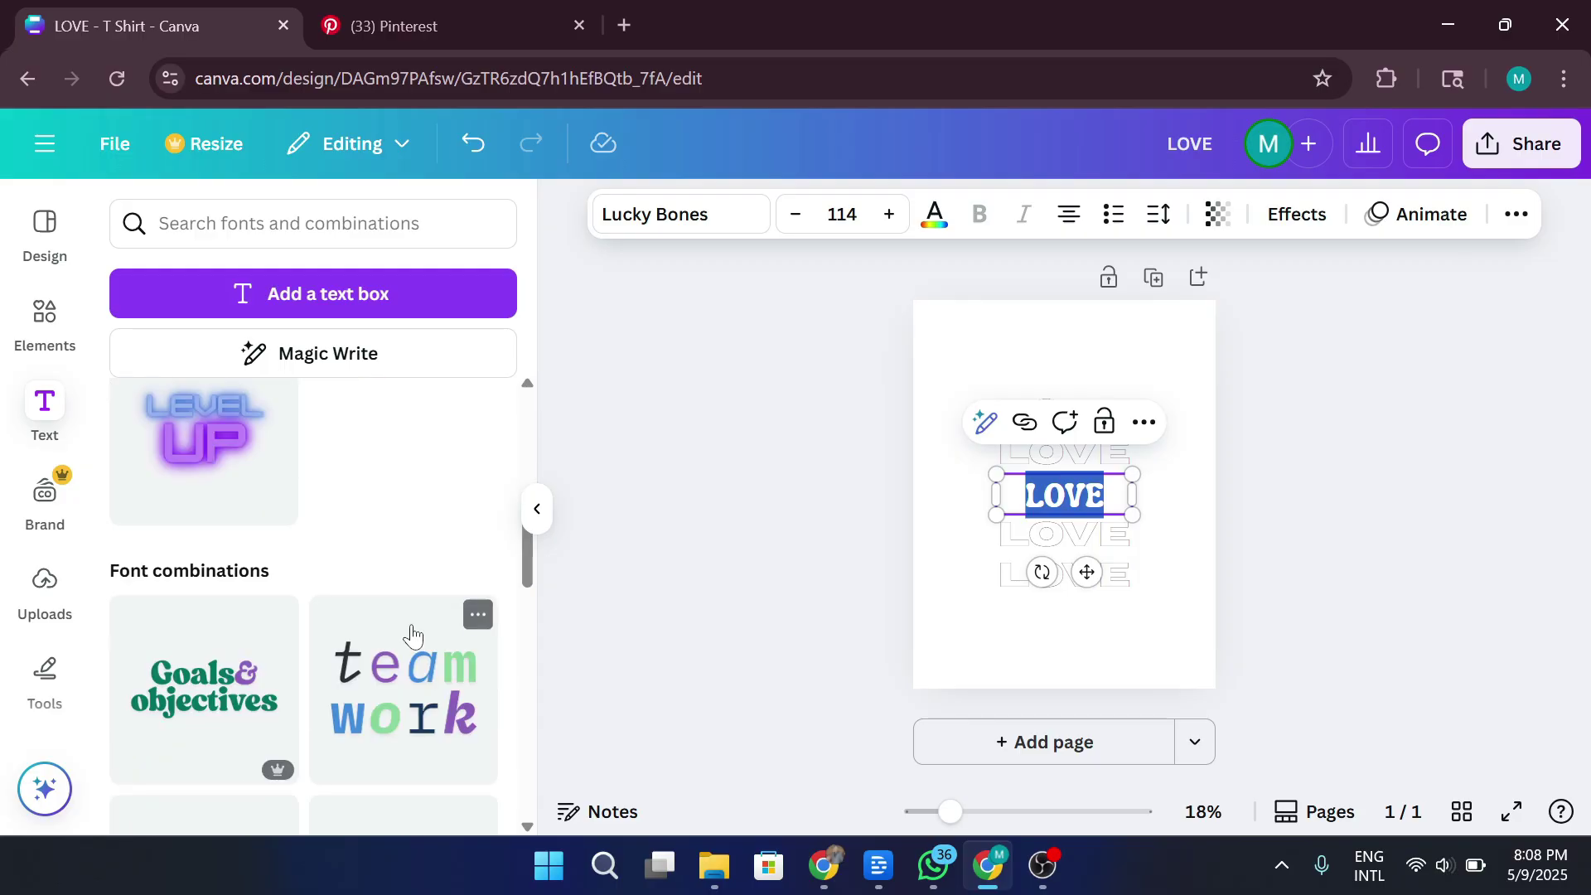
scroll(422, 629, down, 5)
scroll(439, 580, up, 10)
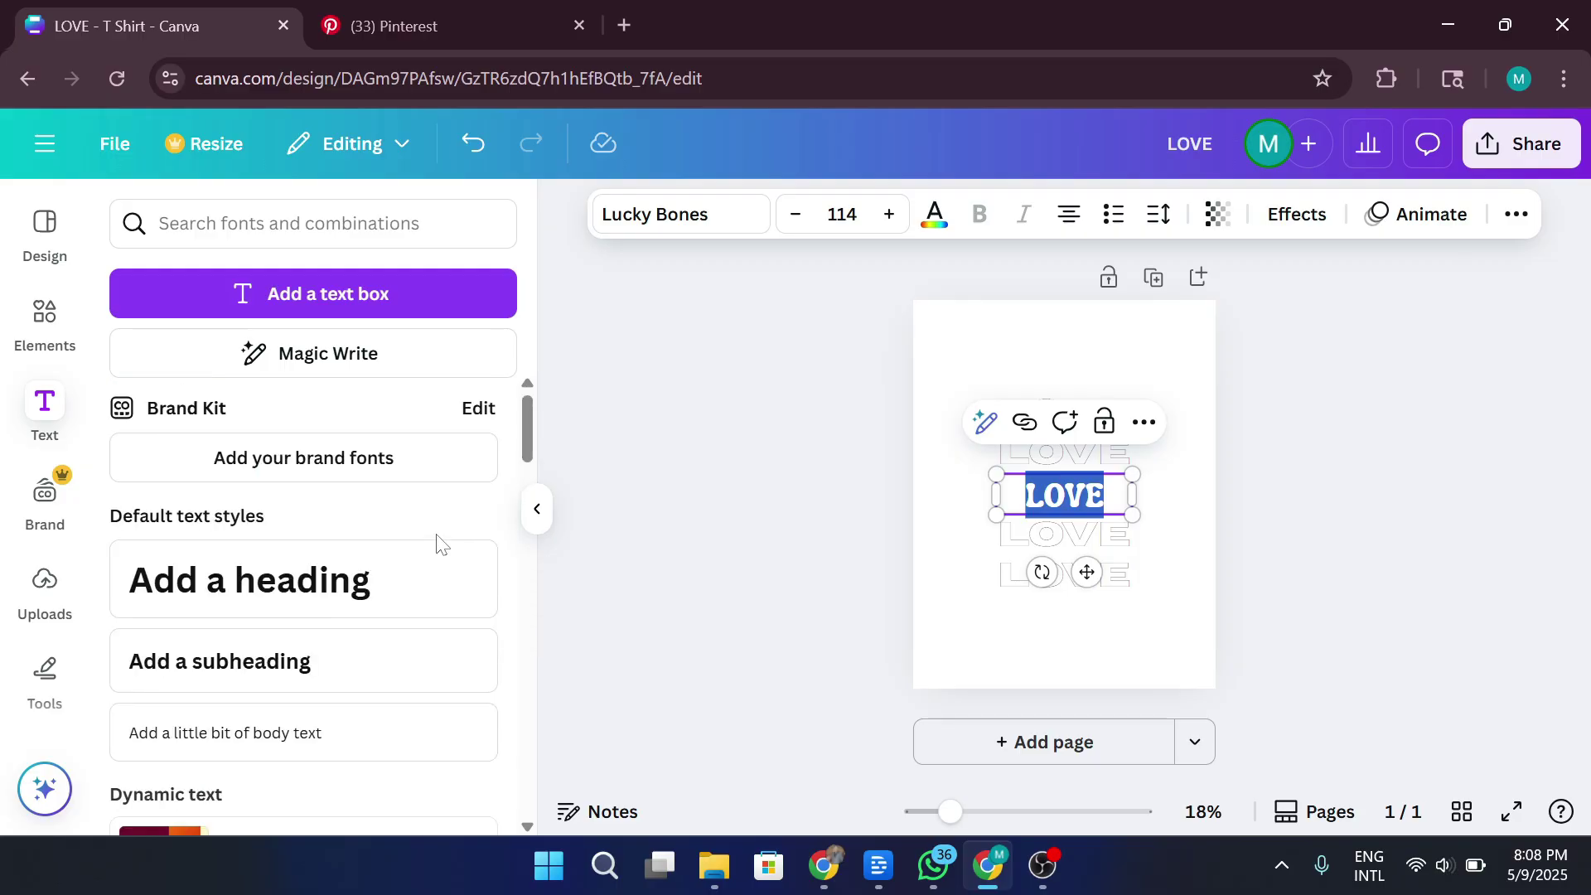
scroll(442, 545, down, 10)
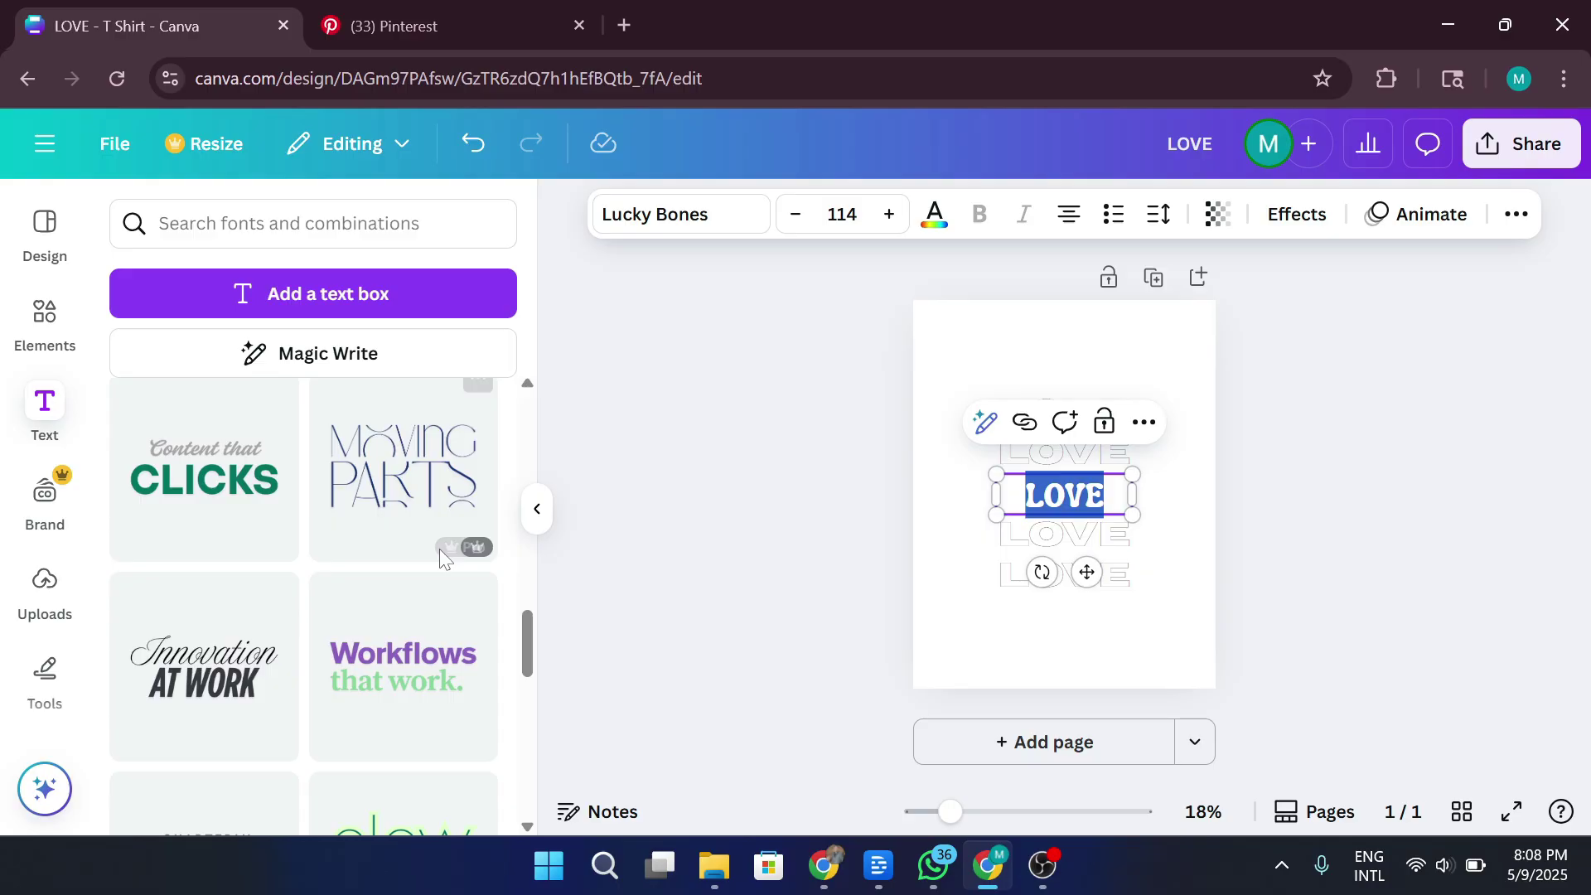
click(451, 686)
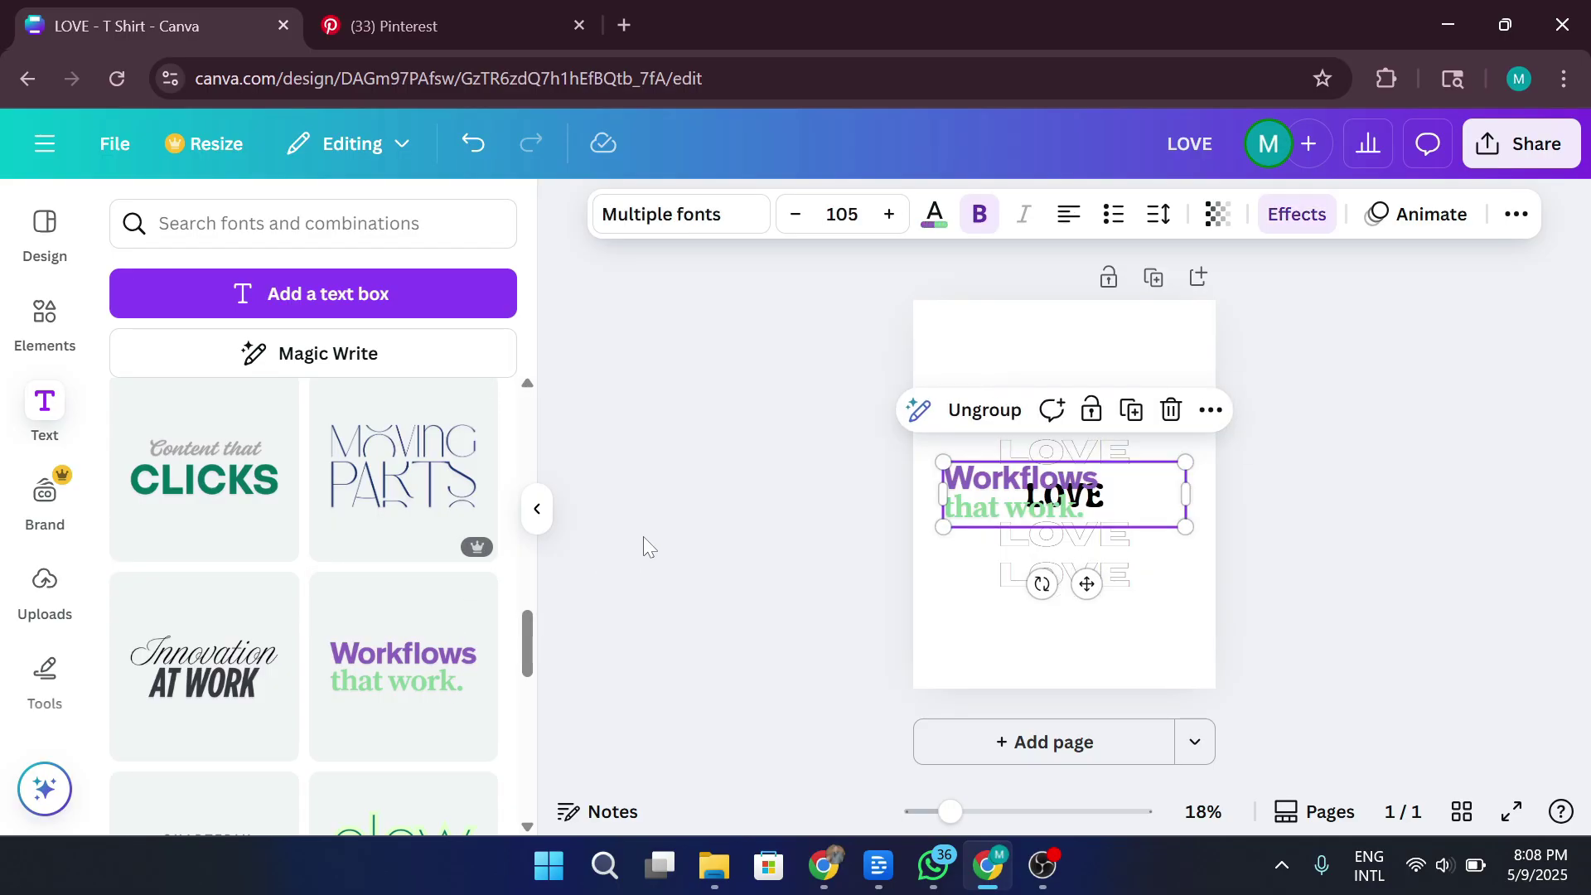
key(ctrl+z)
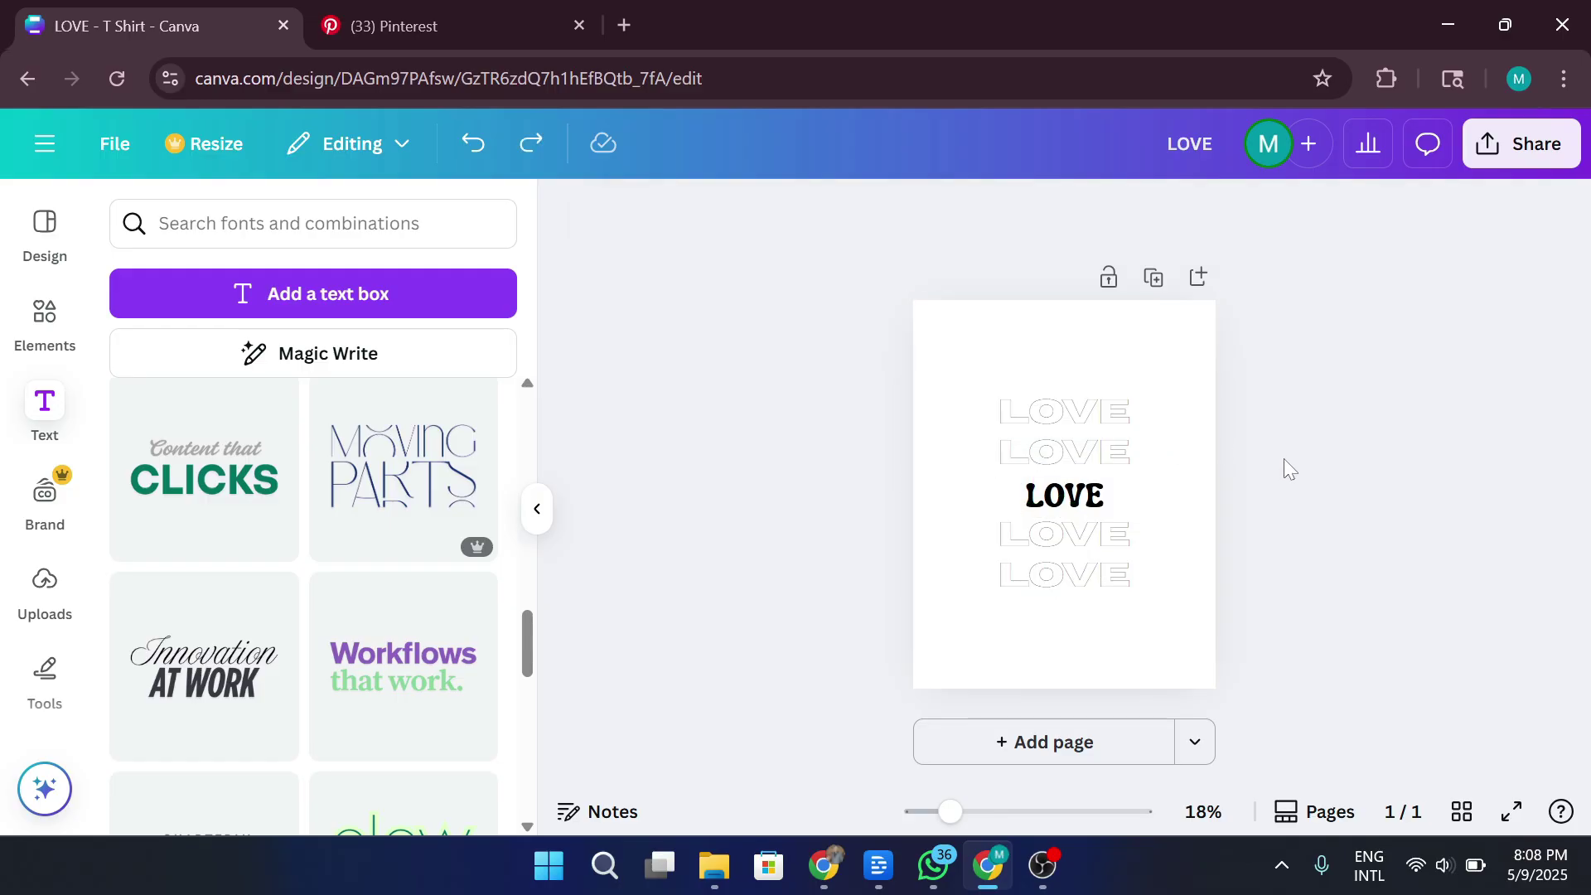
drag(1022, 349, 1132, 629)
drag(1100, 565, 1085, 572)
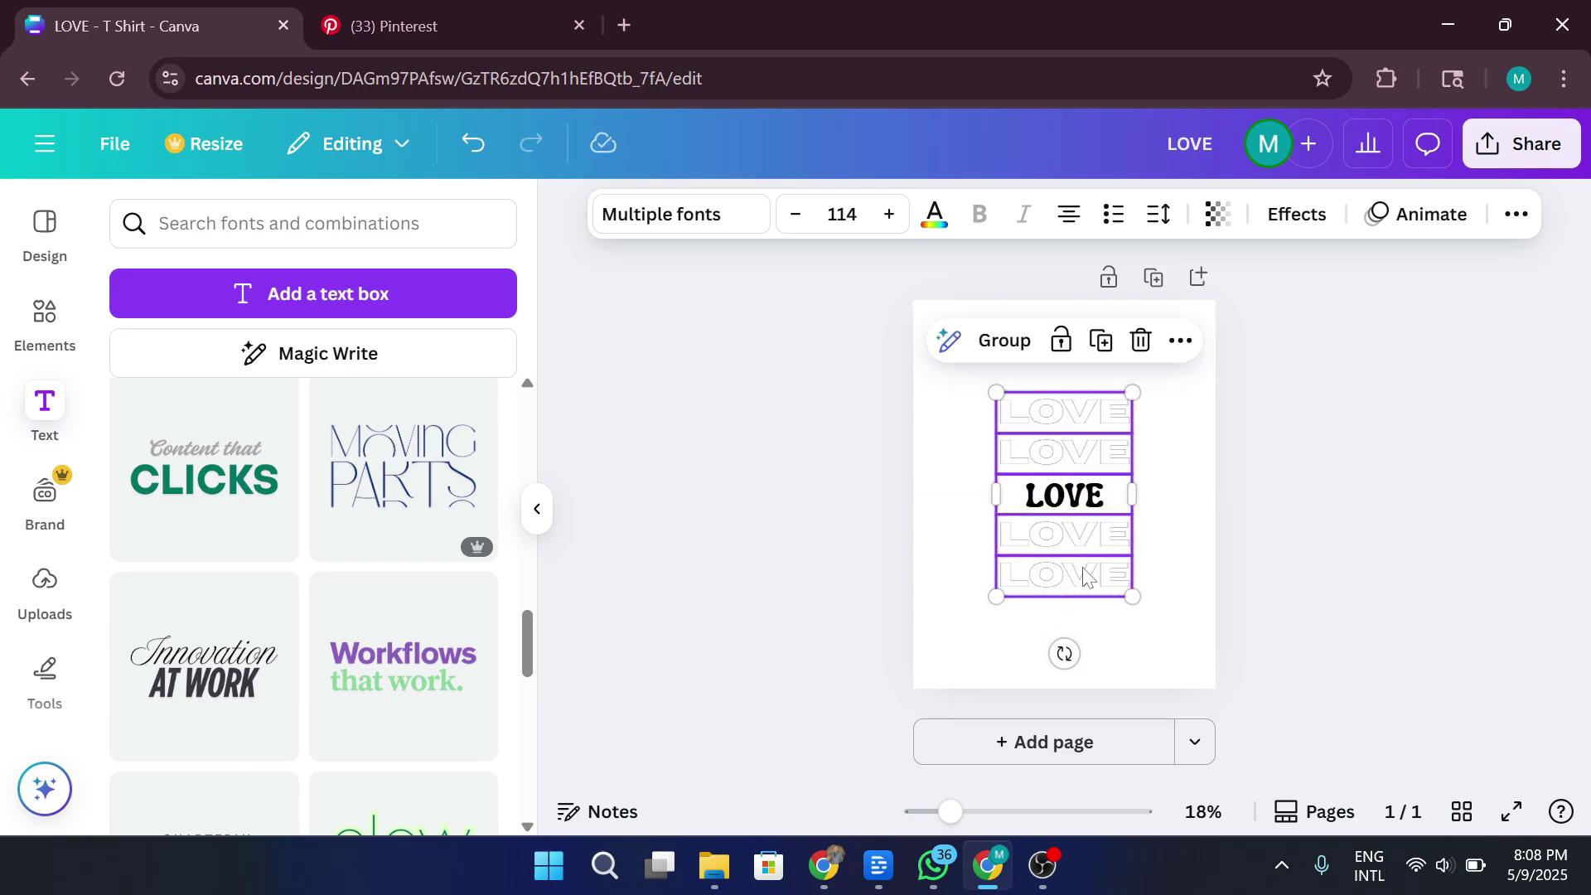
click(1360, 495)
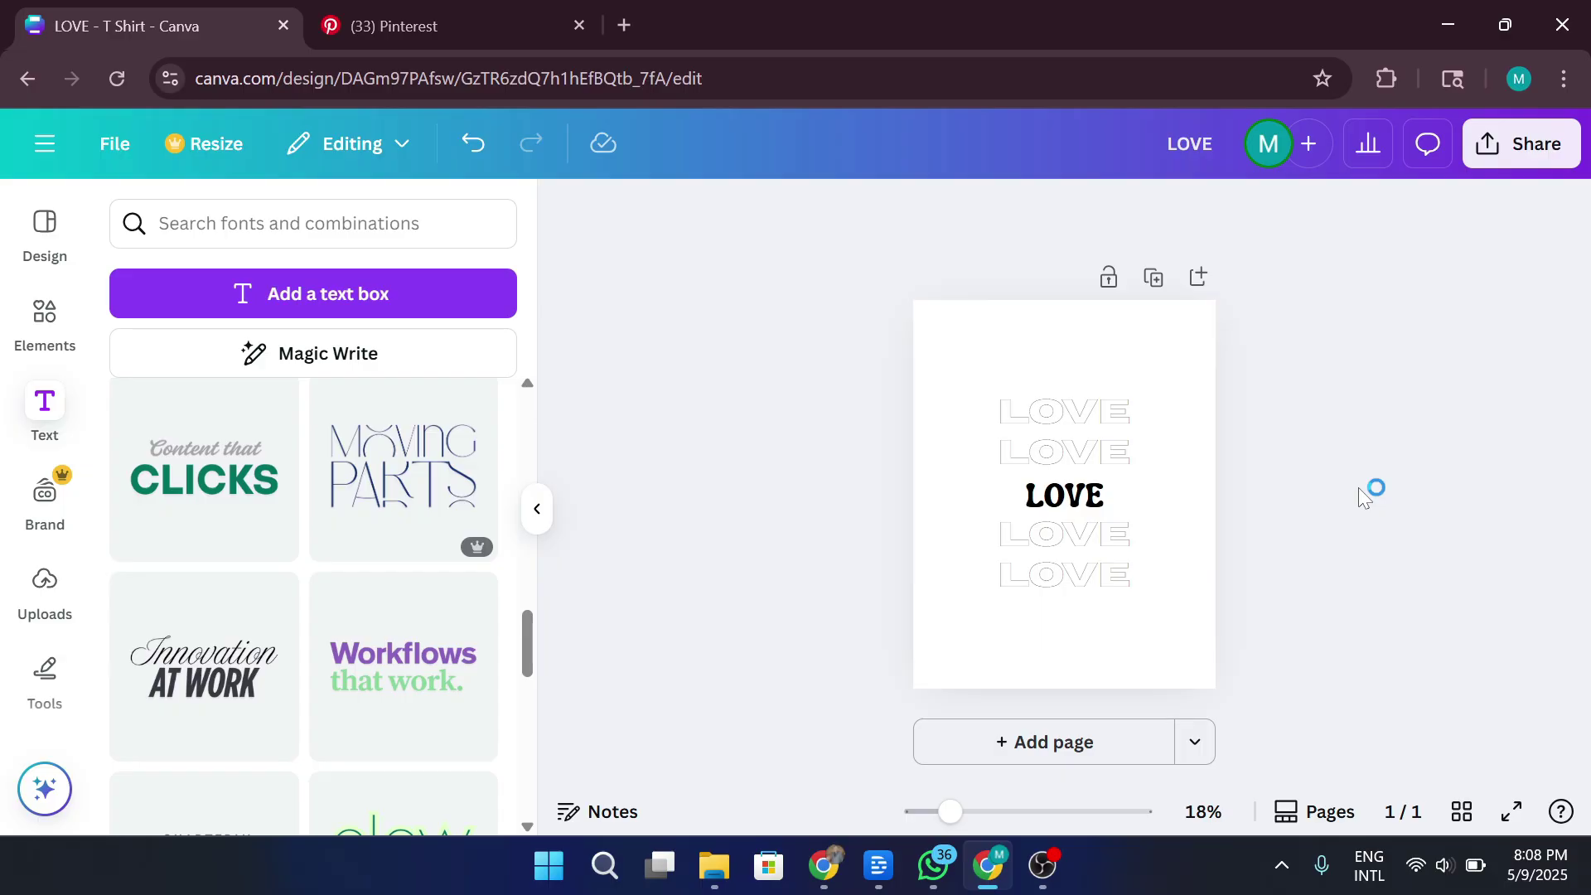
Step: Download the design as a PNG, saved as LOVE.png
click(1501, 148)
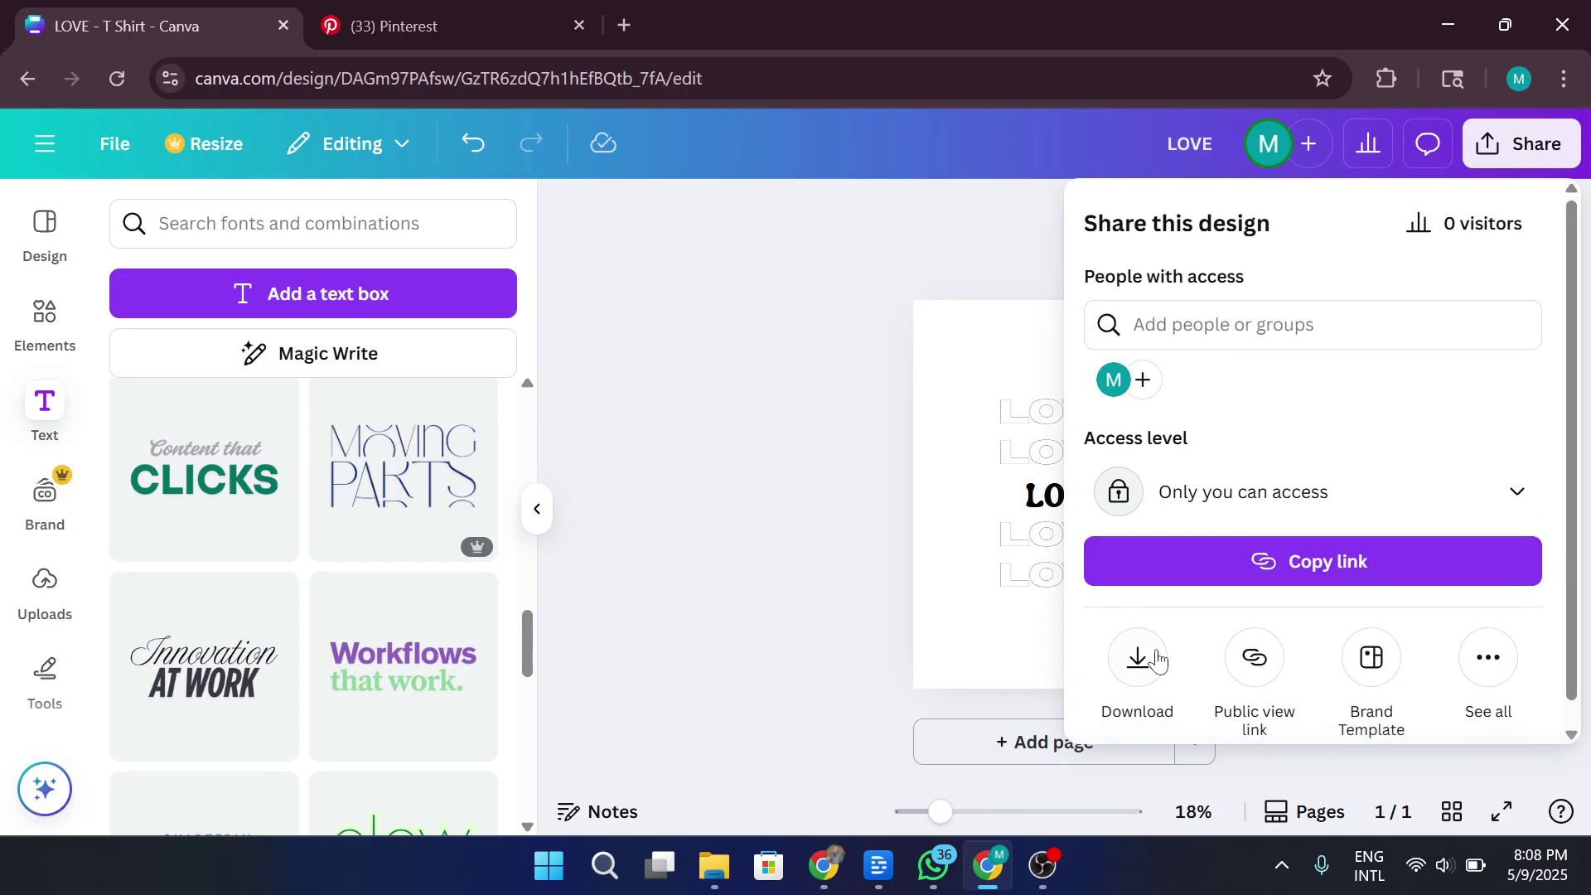
click(1155, 657)
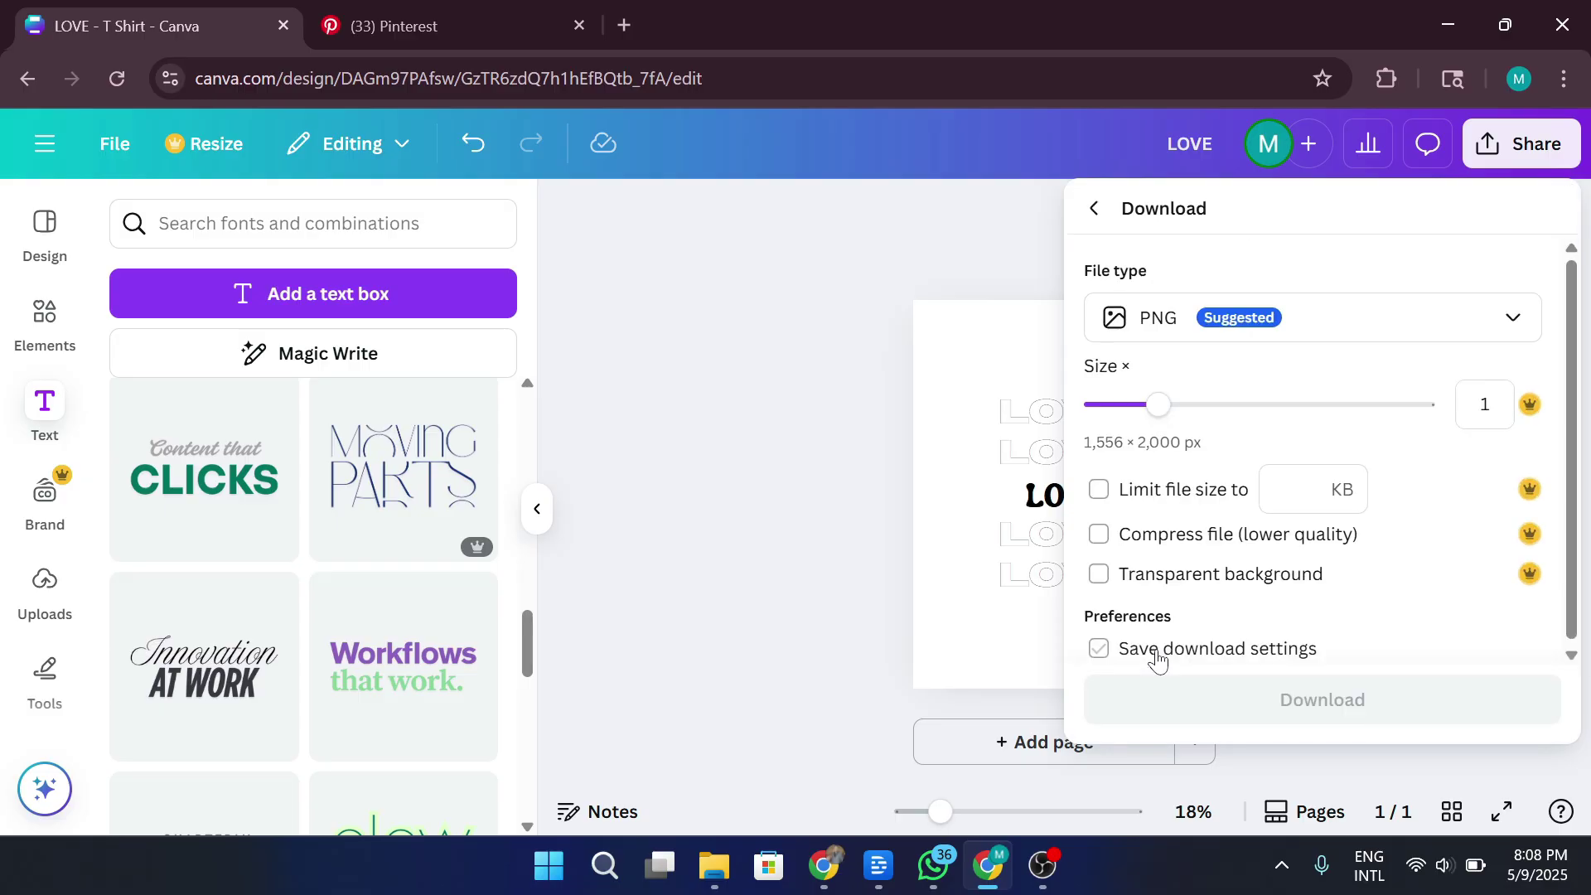
click(1265, 340)
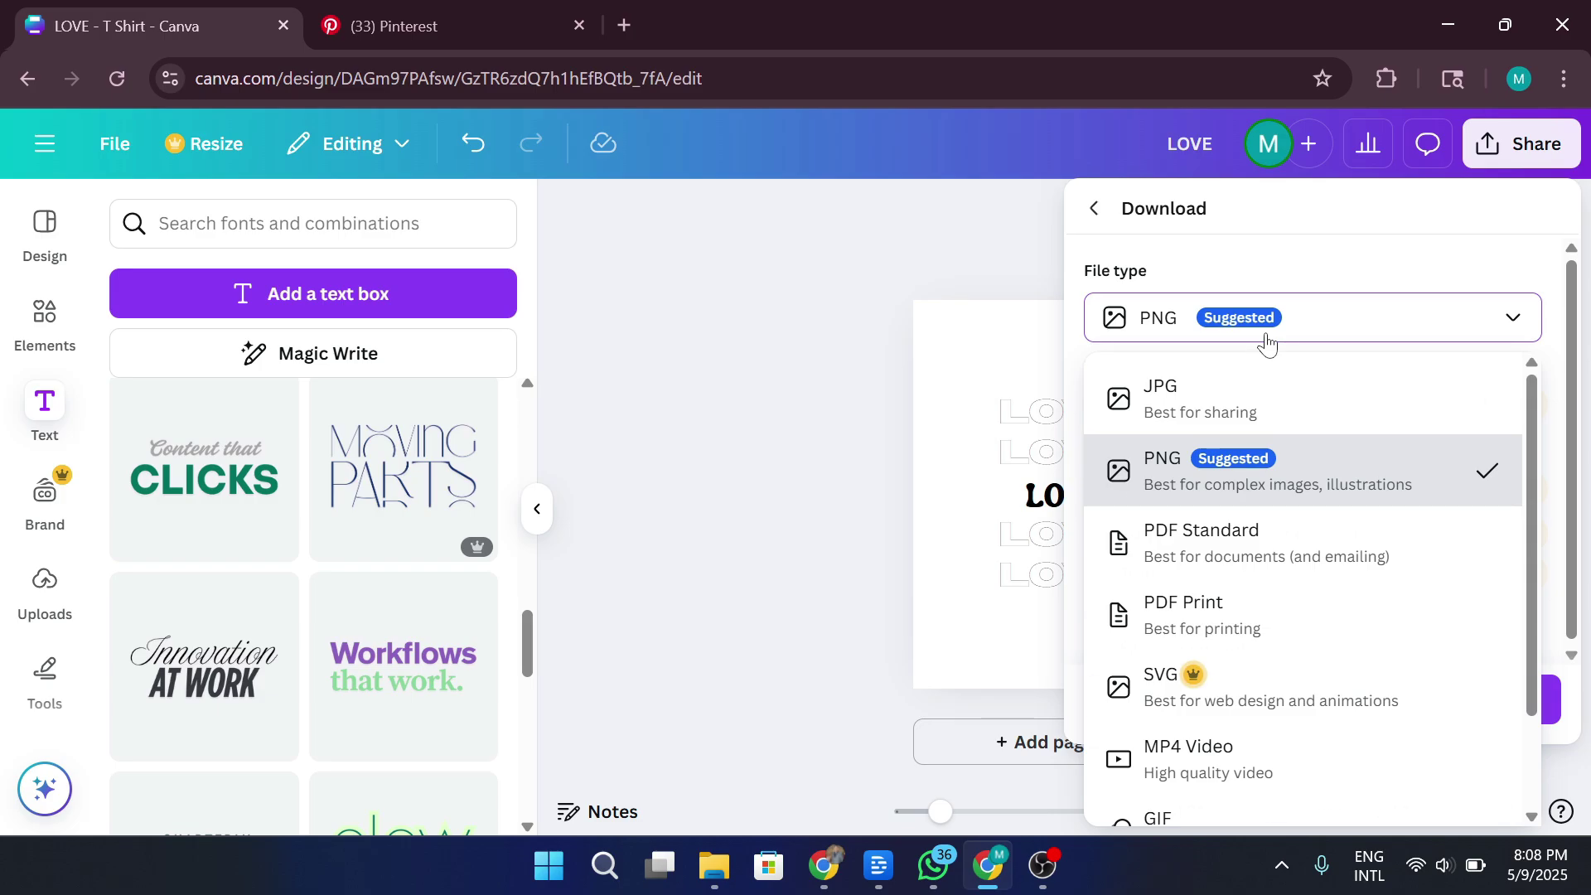
click(1266, 339)
click(1257, 695)
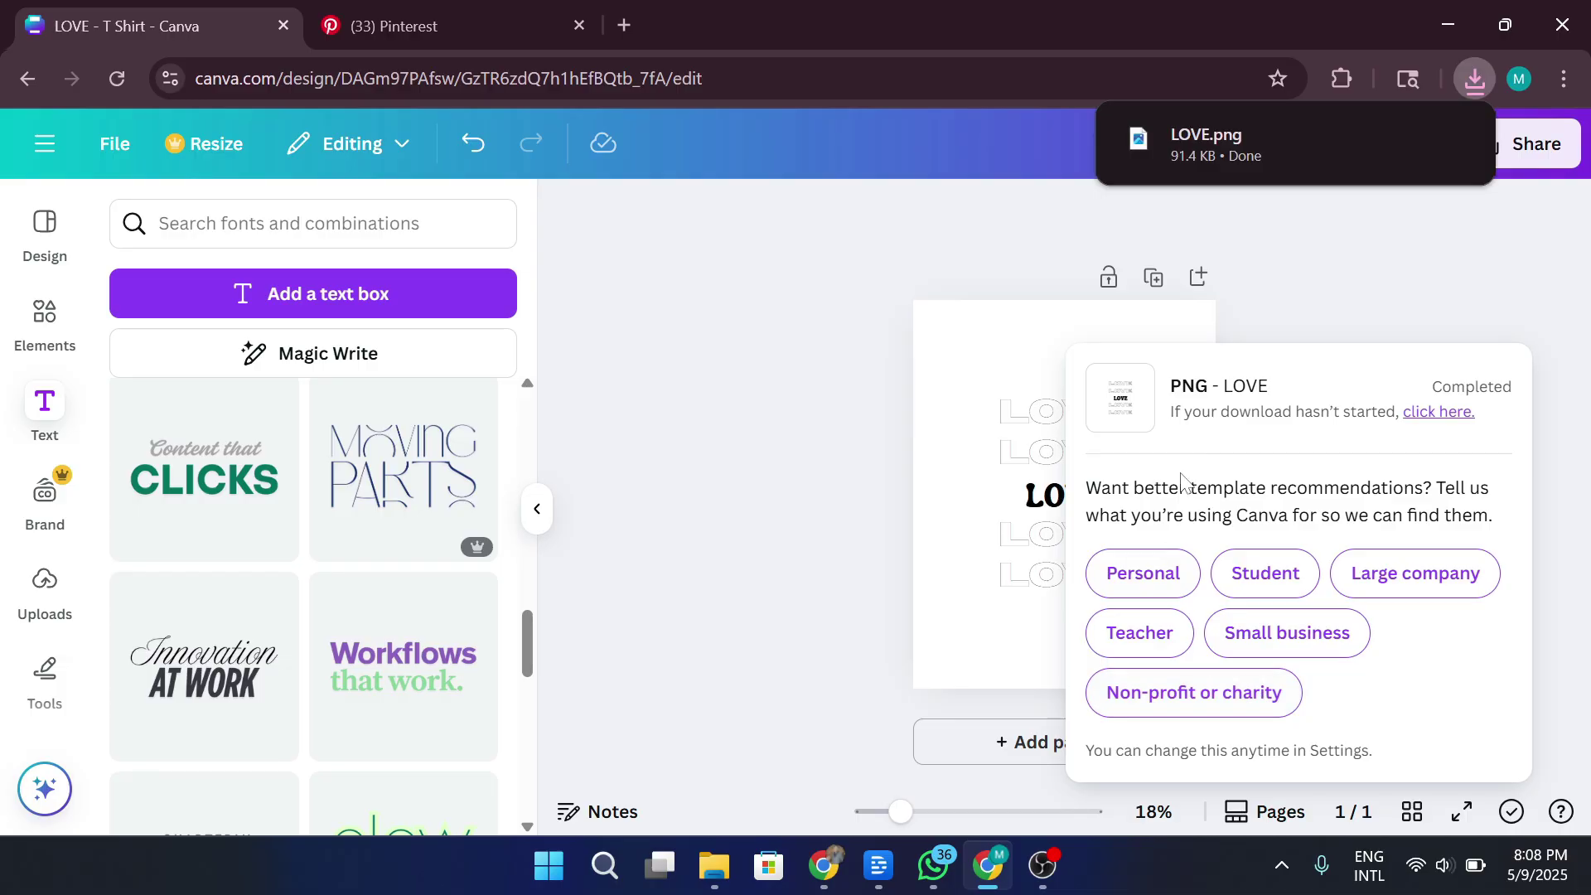
click(1401, 313)
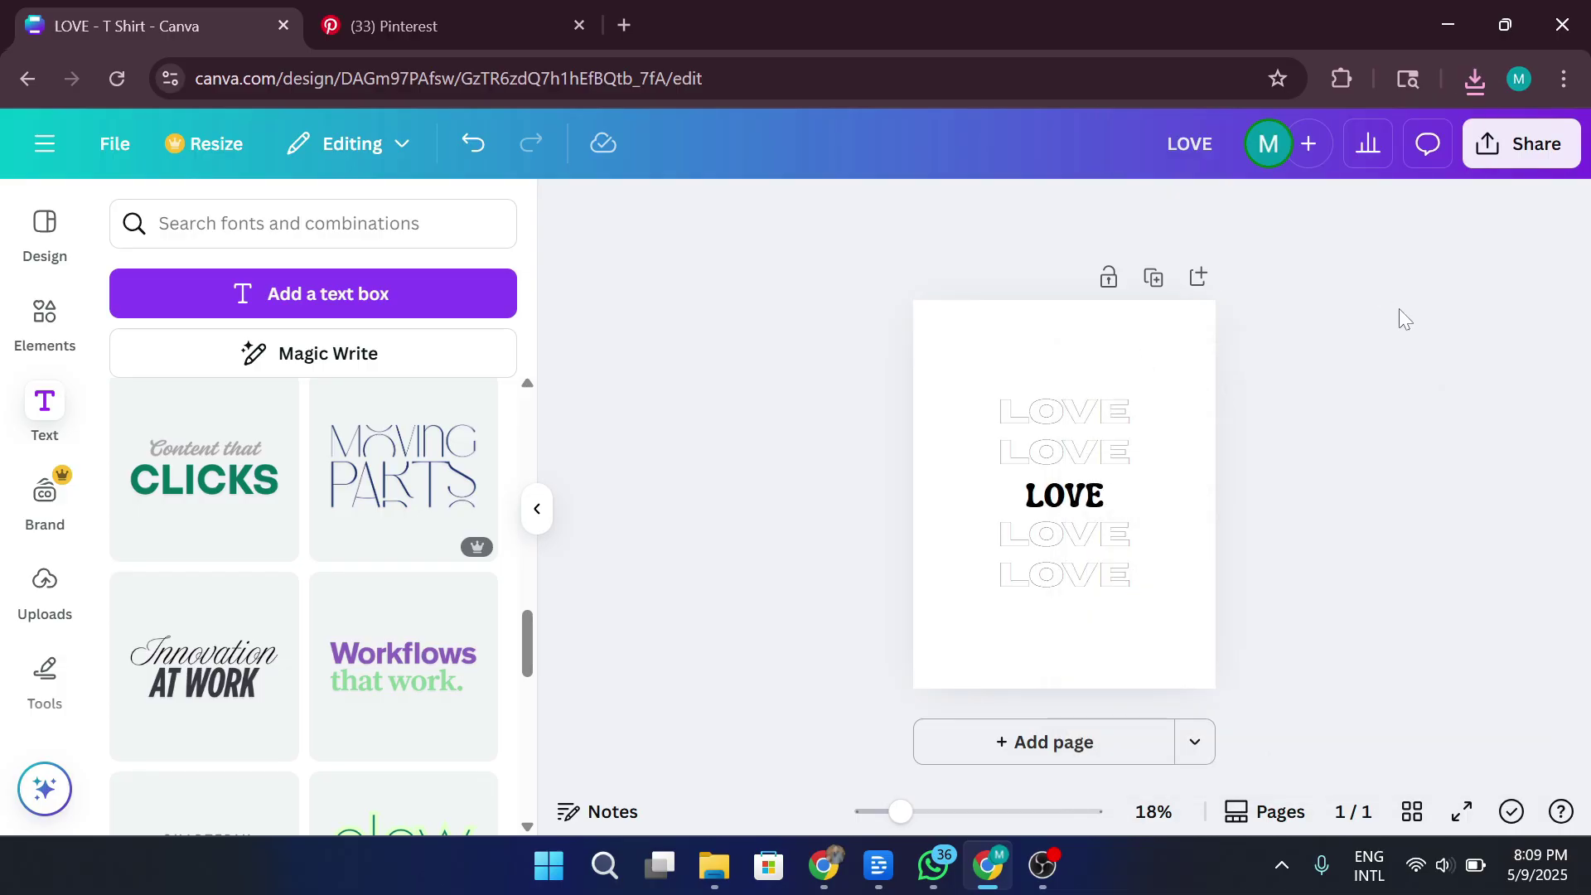
Step: Open gelato.com in a new tab, accept cookies and sign in with Google
click(625, 15)
text(gelato.)
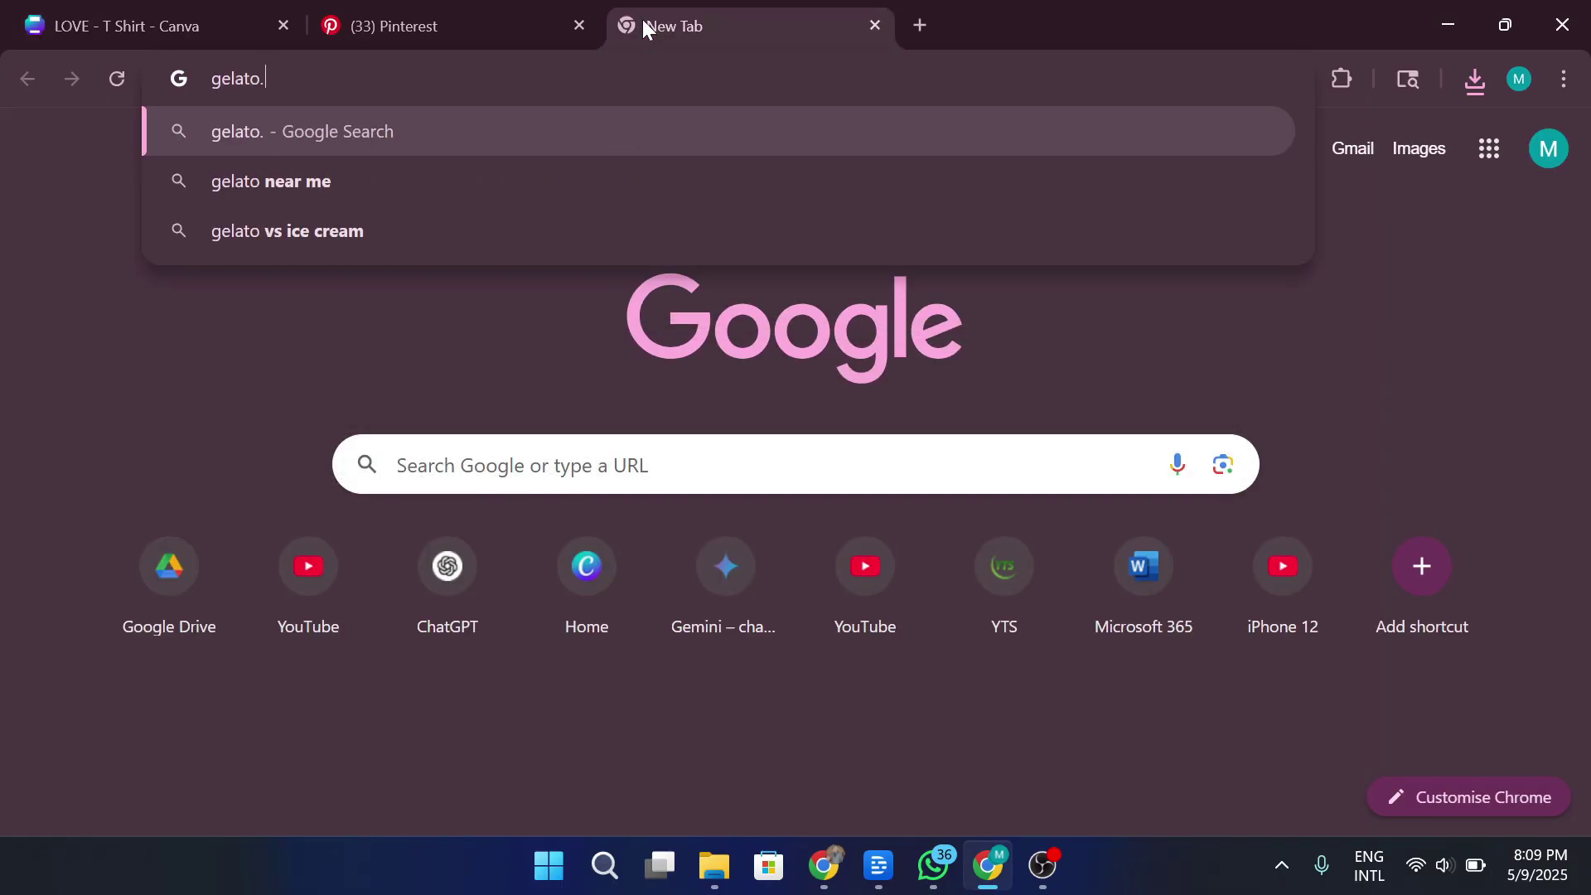
text(com)
key(Return)
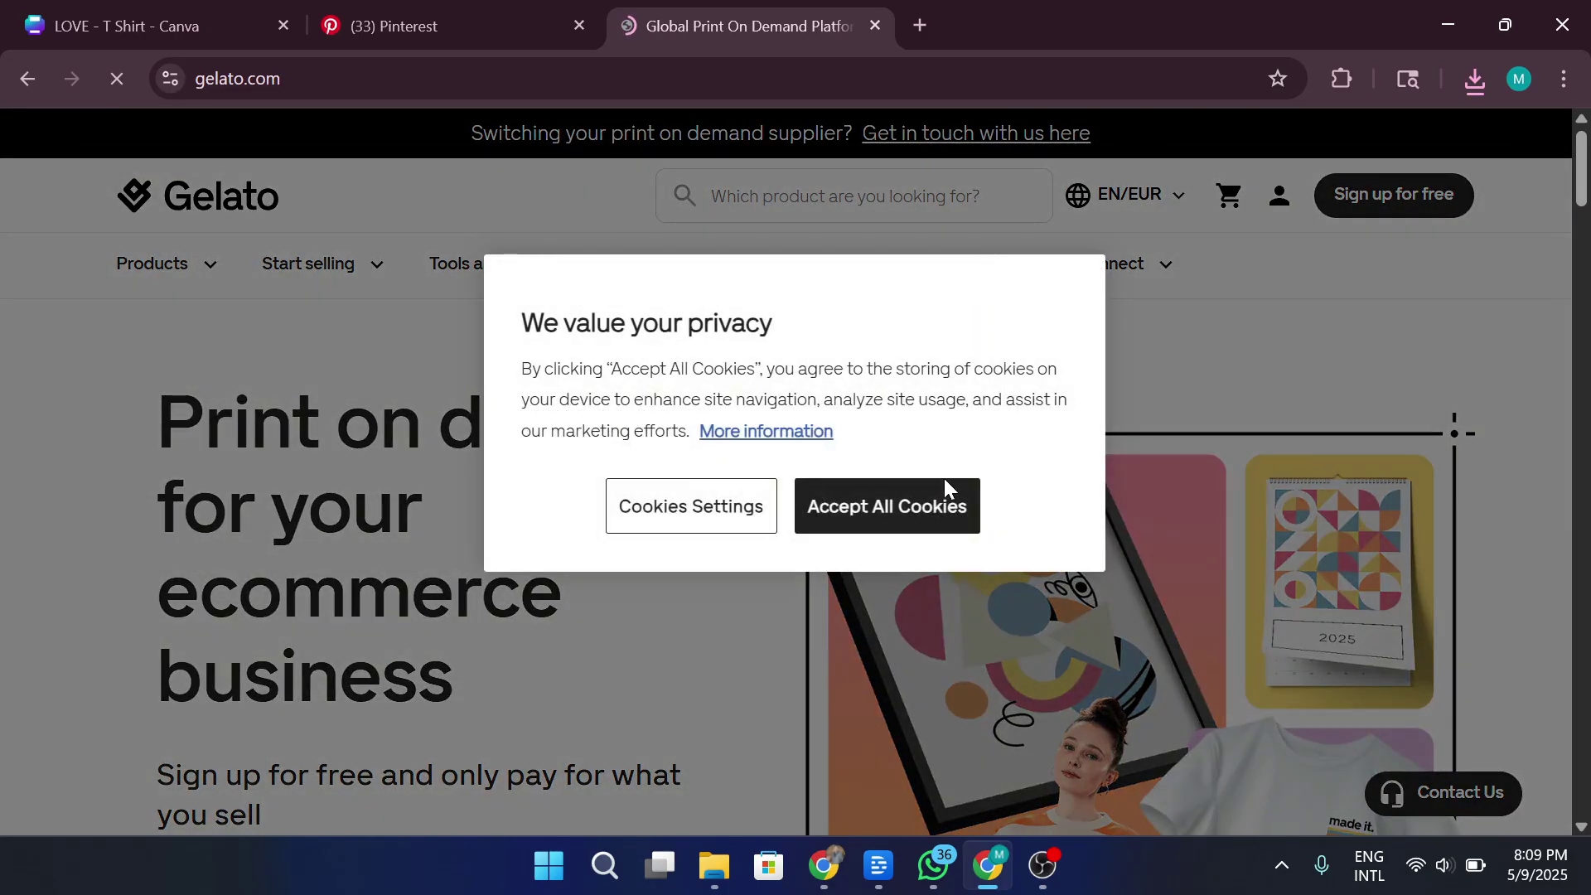
click(842, 507)
click(1420, 196)
click(533, 450)
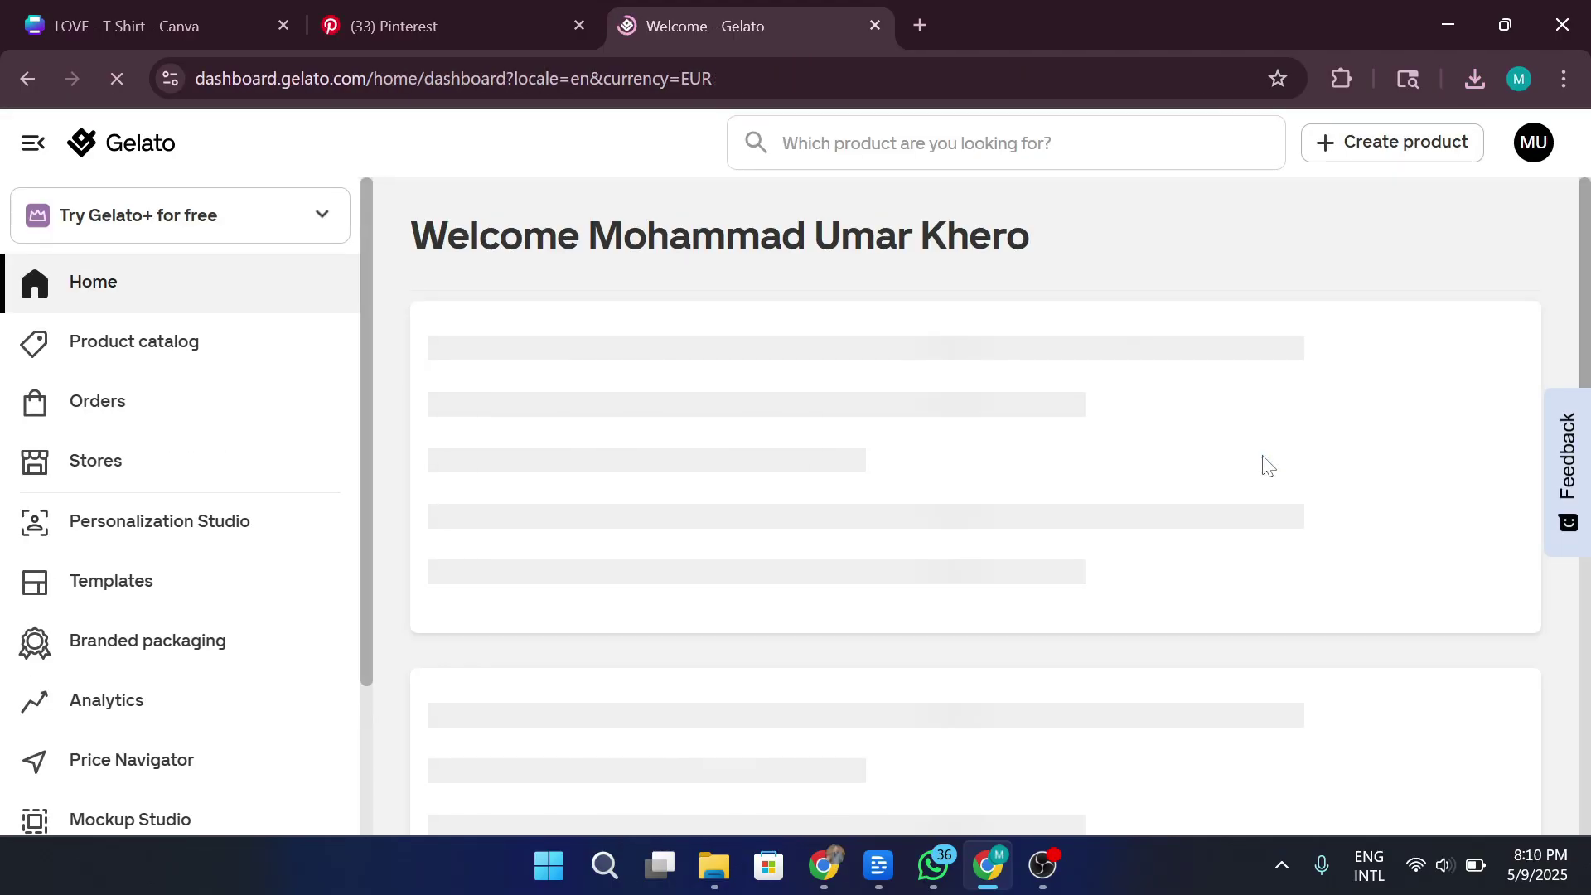
Step: Start a new single-product template from the Gelato stores overview
click(135, 348)
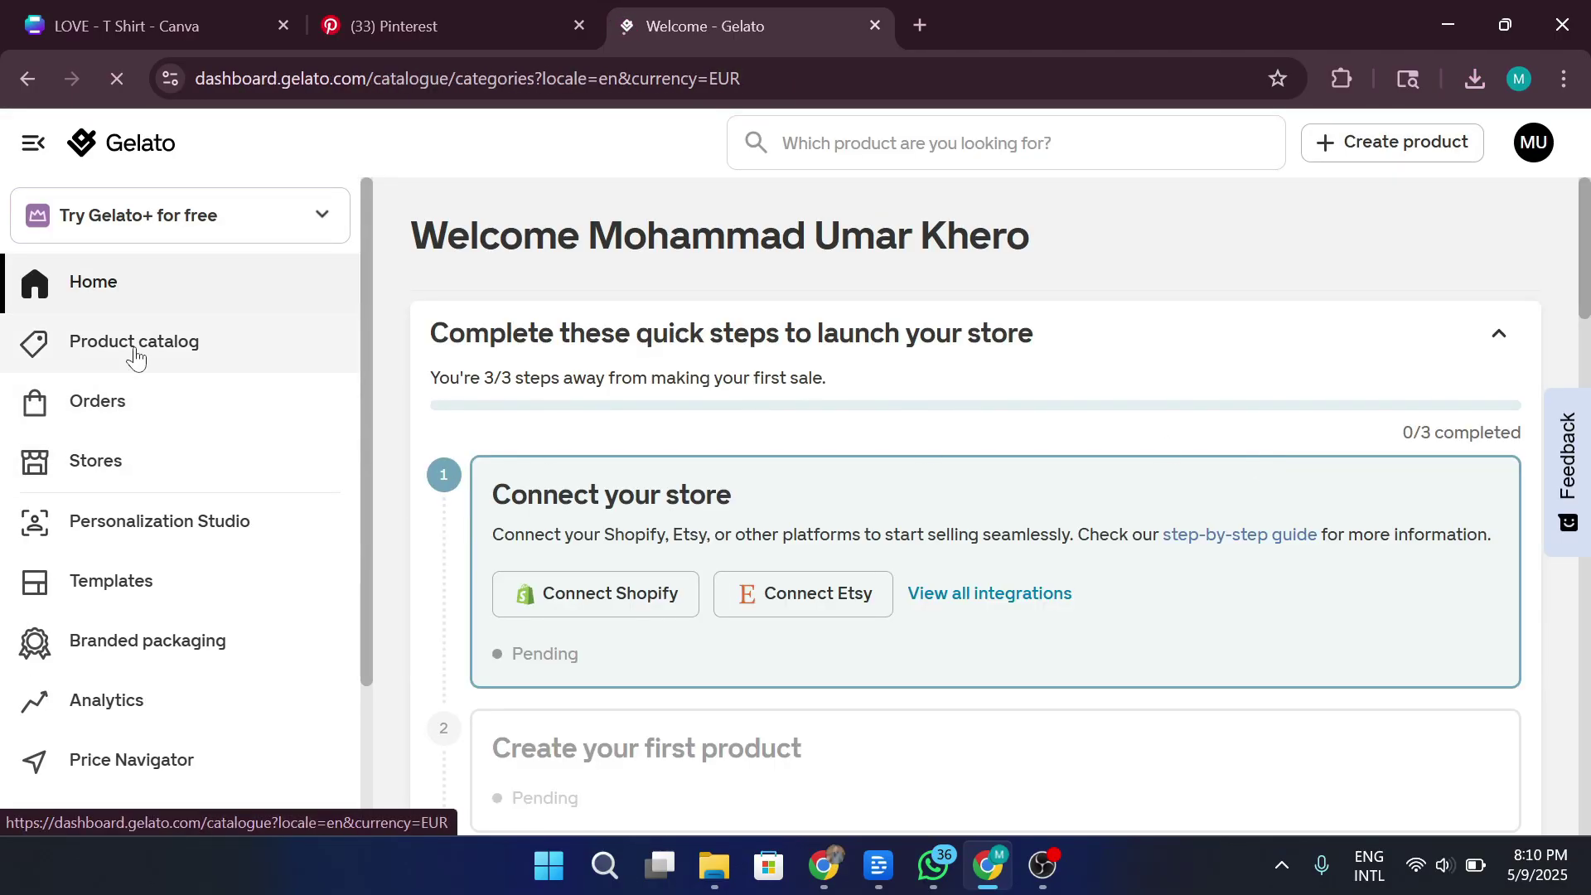
click(228, 485)
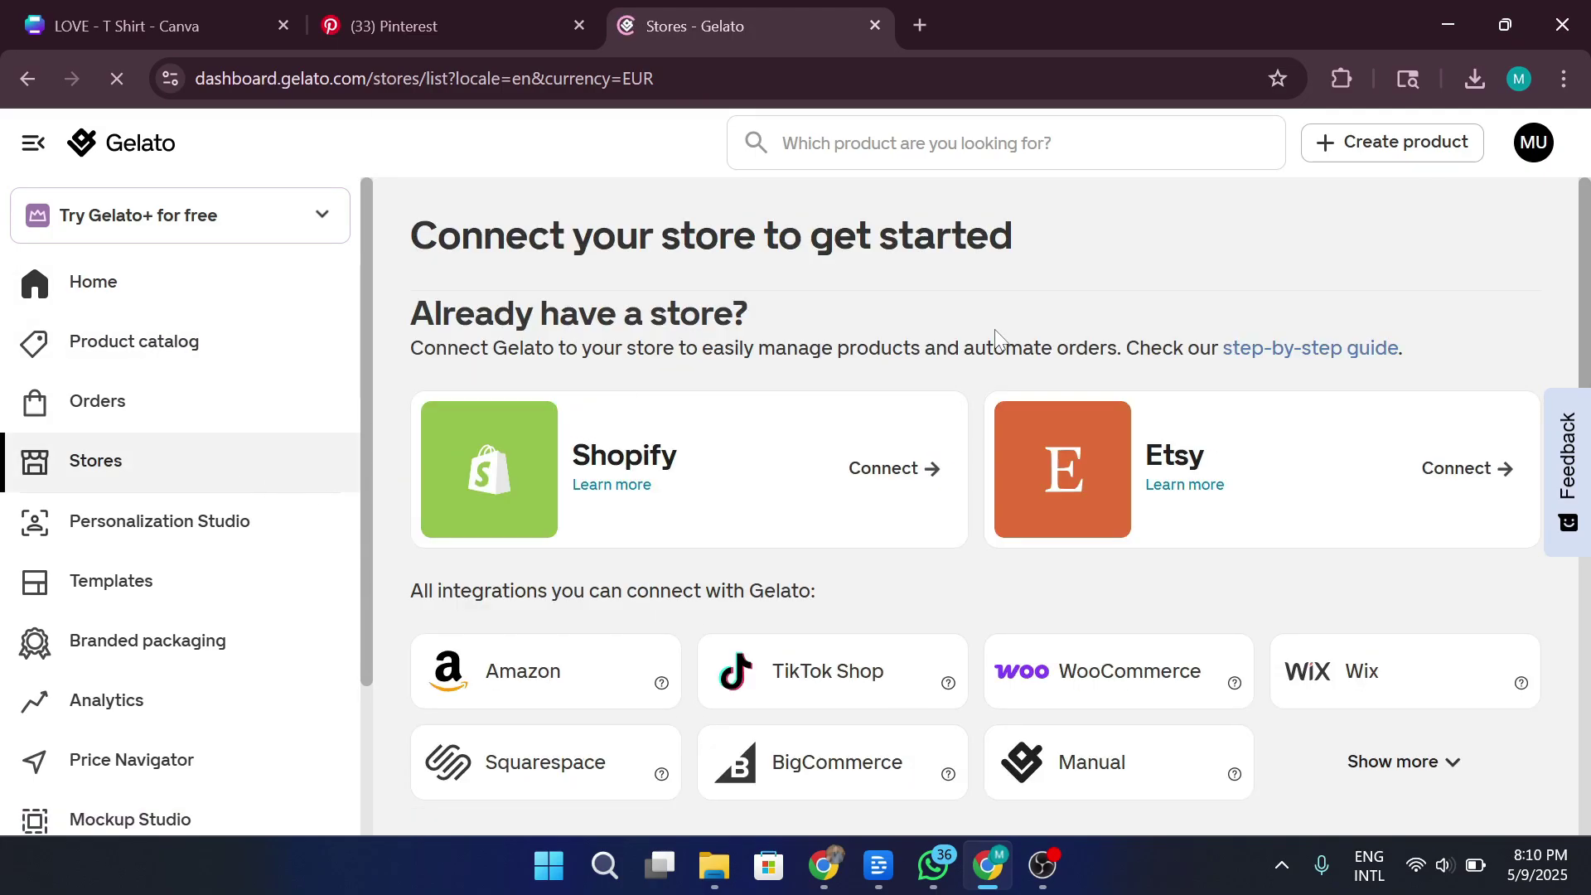
click(1373, 154)
click(1320, 320)
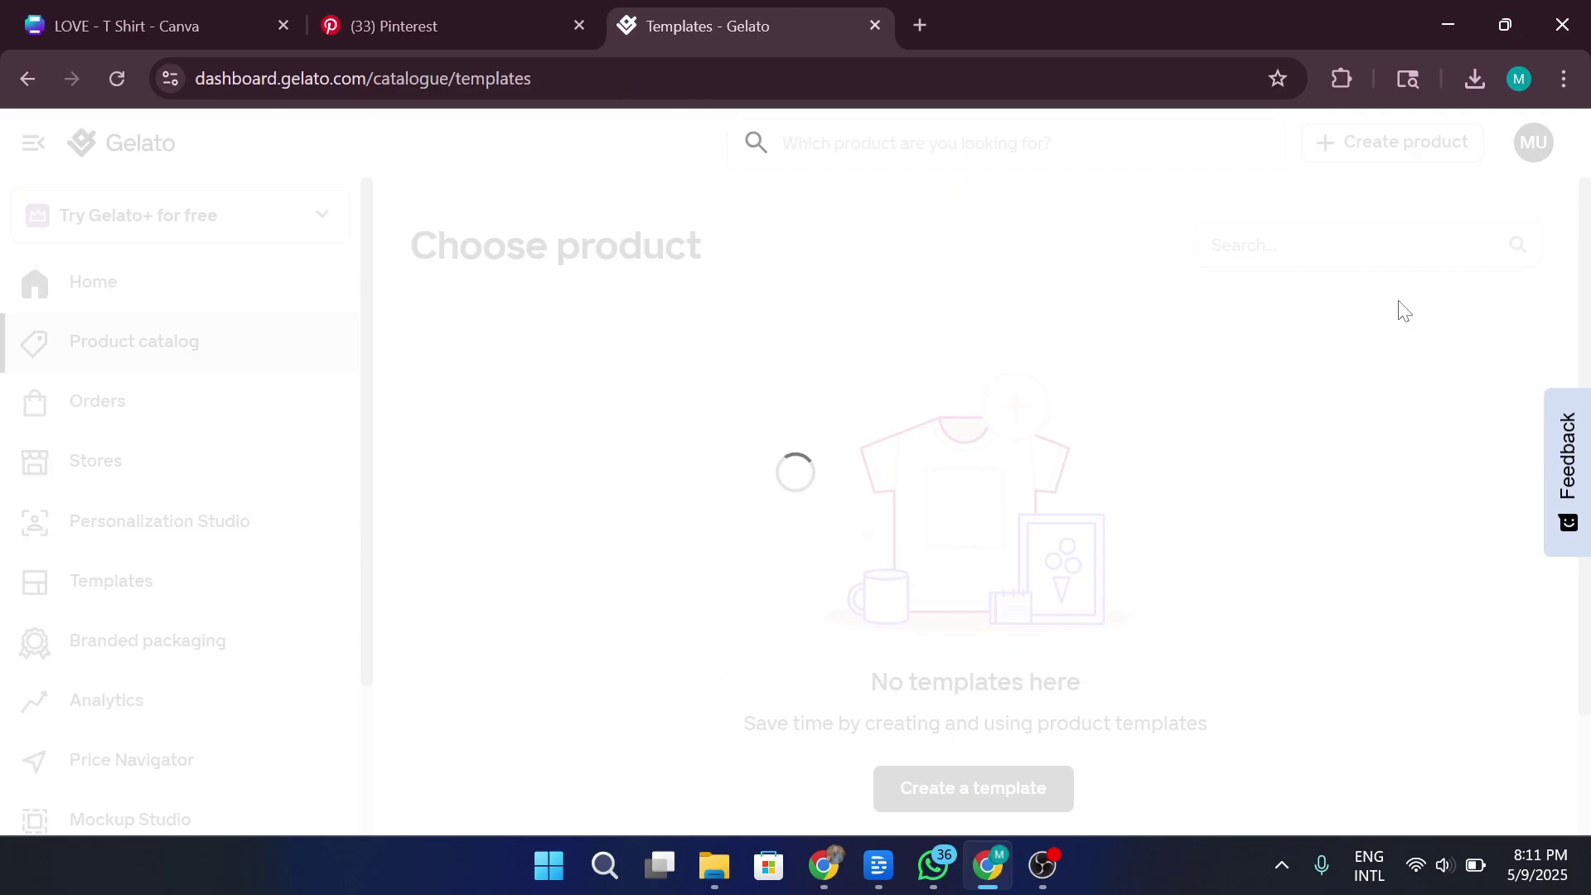
click(968, 799)
Step: Filter the product catalog to Men's clothing T-shirts
click(586, 623)
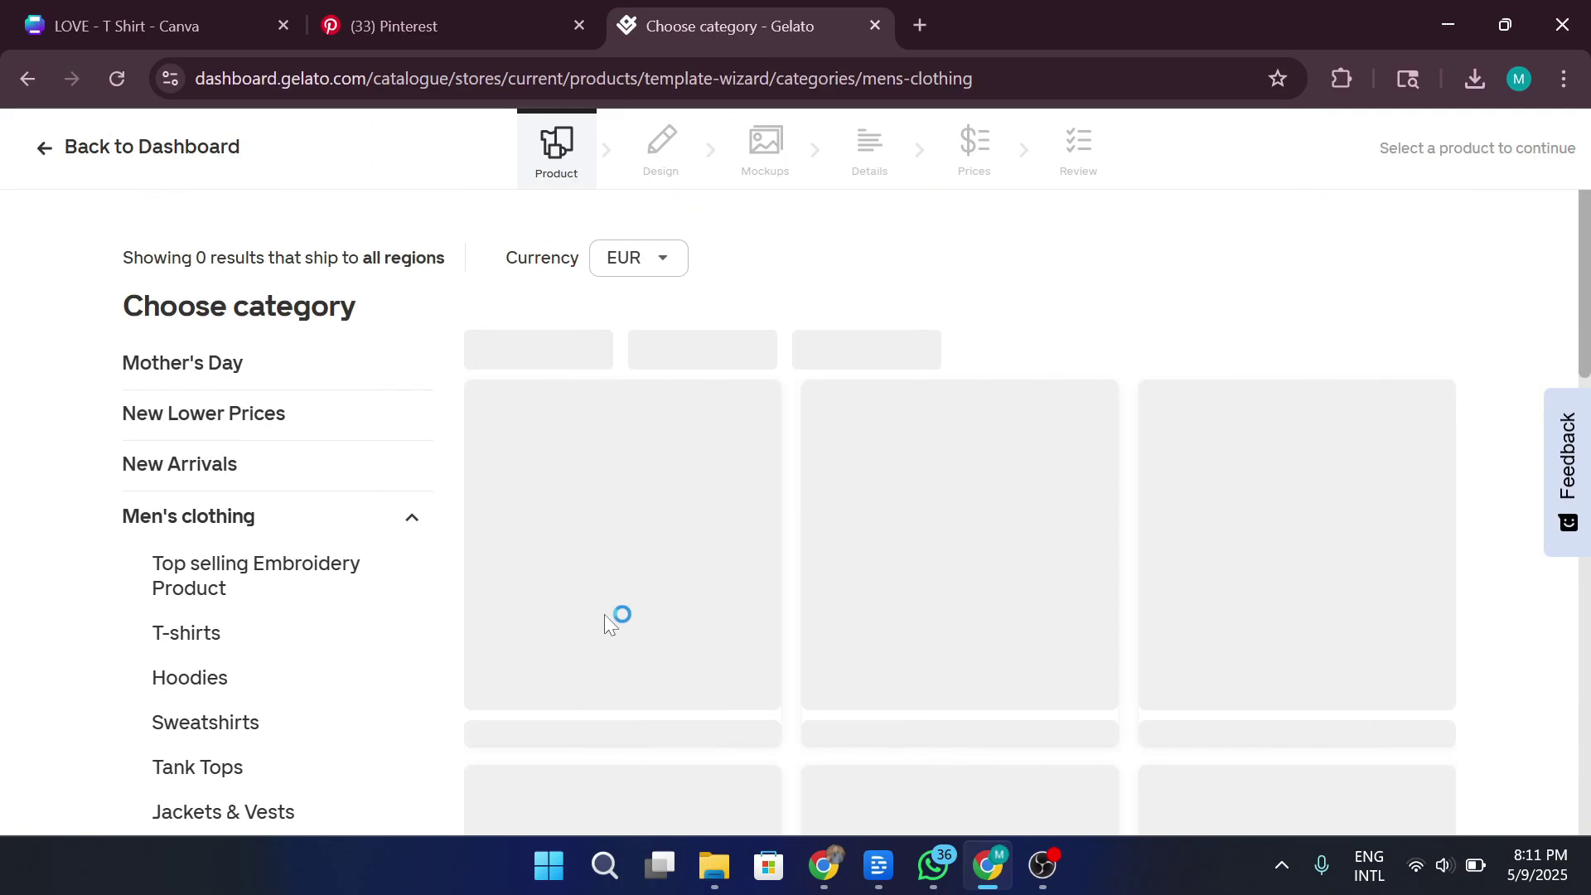
scroll(980, 410, down, 1)
click(980, 410)
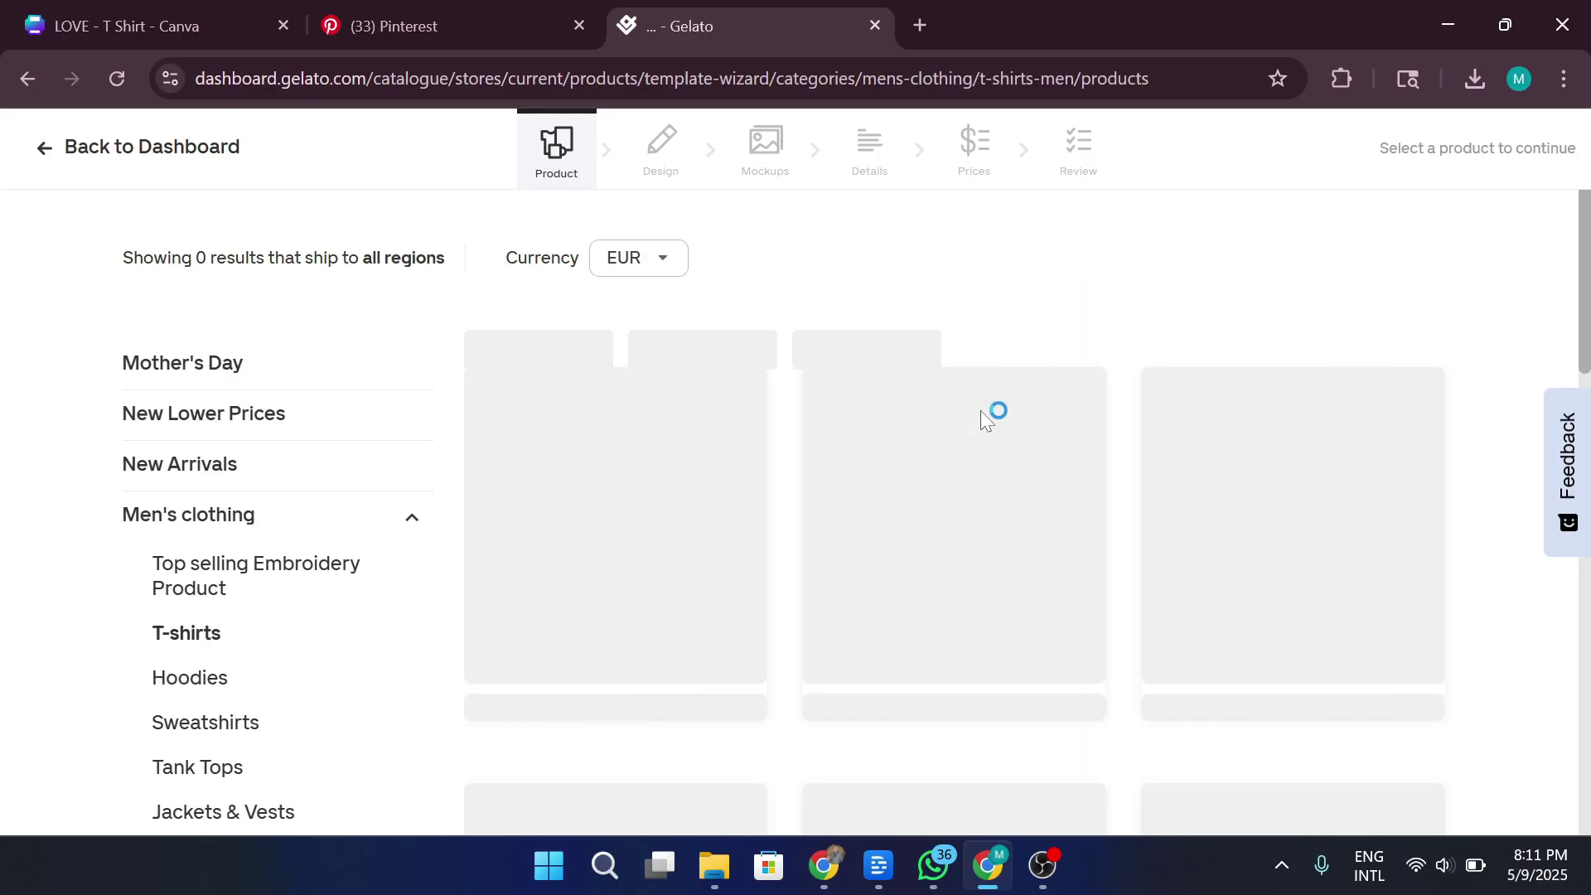
scroll(1036, 300, down, 1)
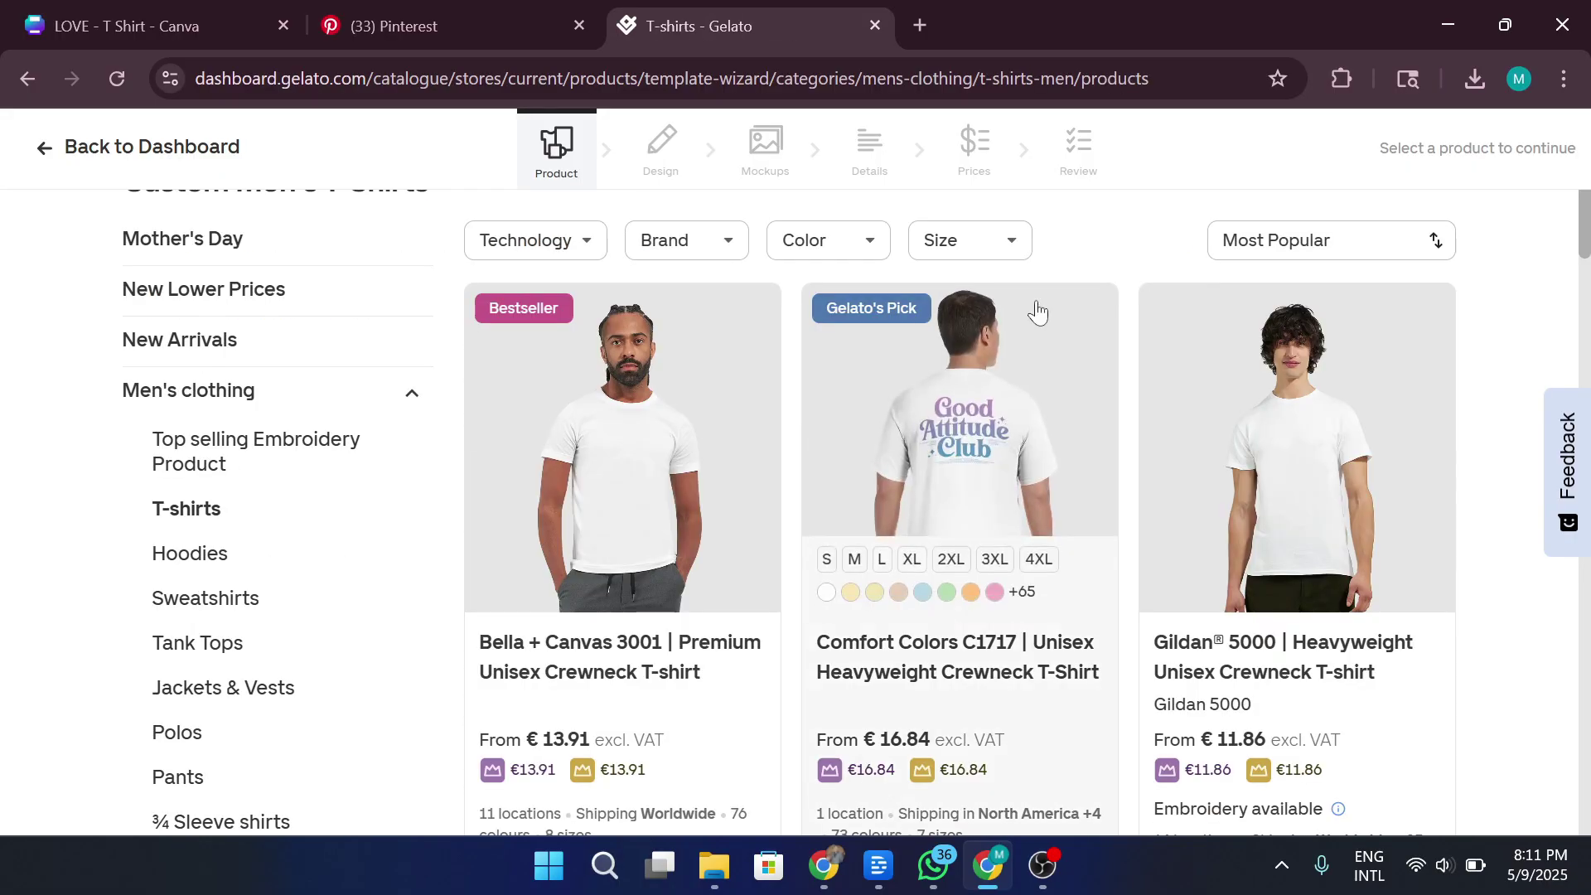
scroll(770, 458, up, 2)
Step: Choose the Bella + Canvas 3001 tee and upload LOVE from Downloads onto its front
click(688, 444)
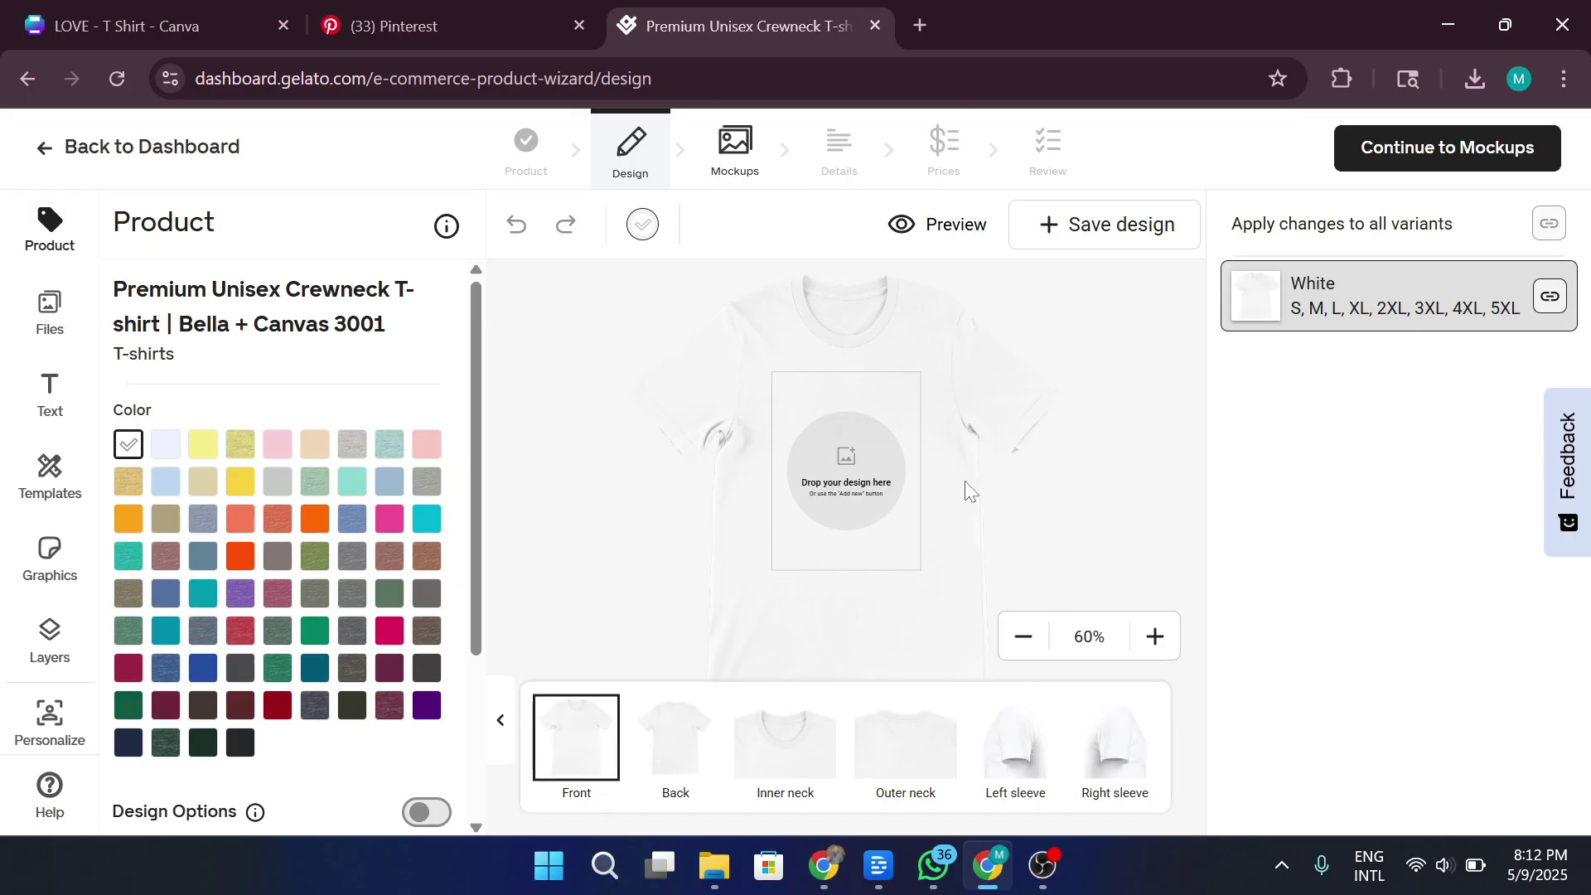
click(831, 515)
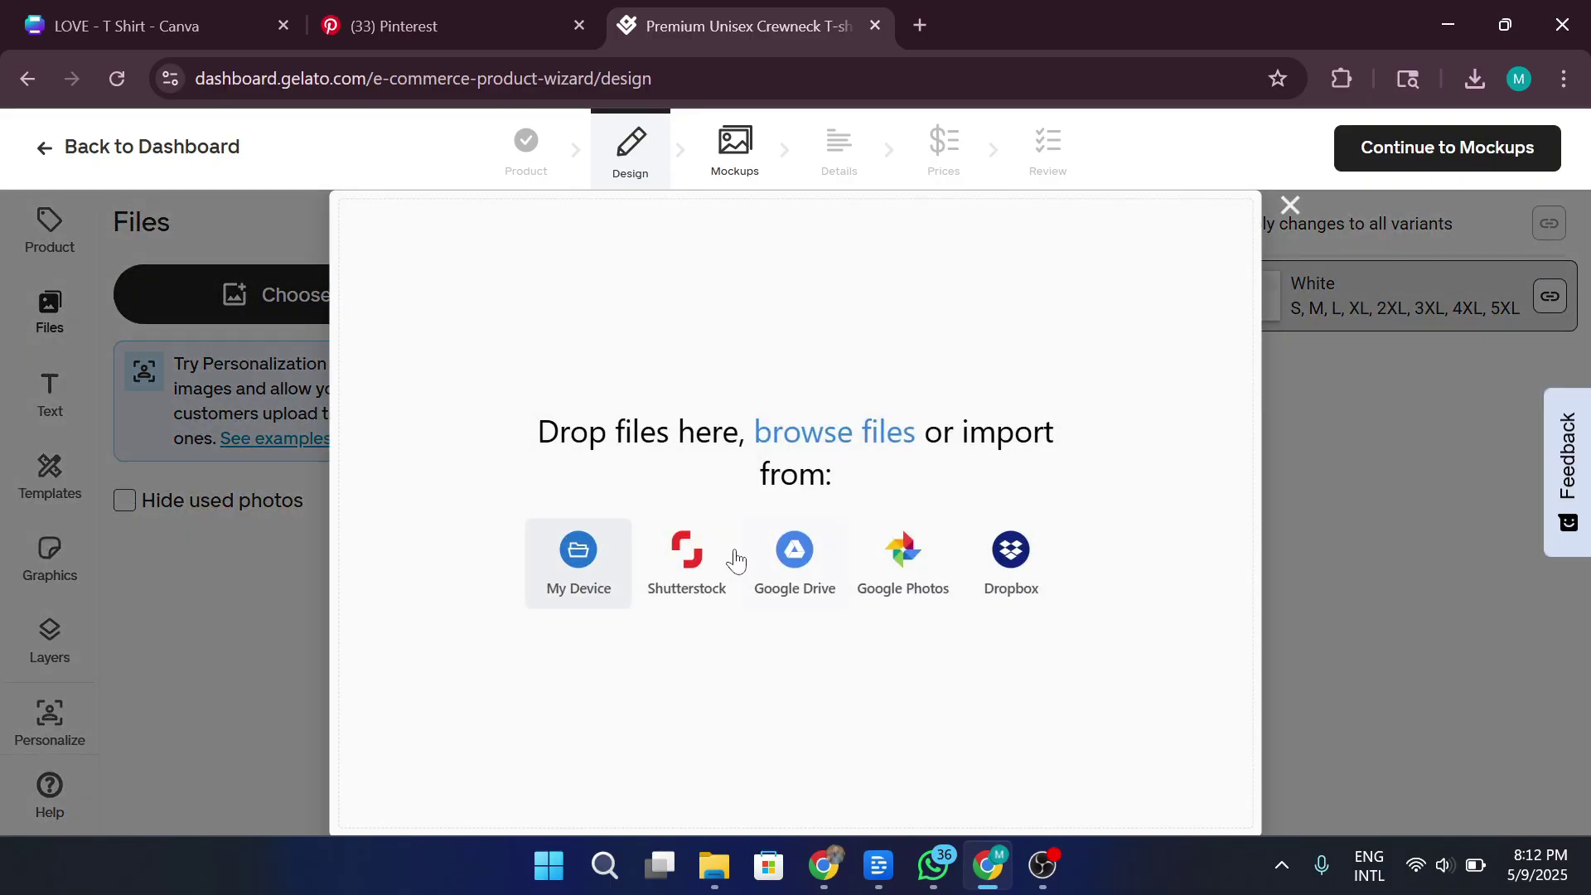
click(580, 559)
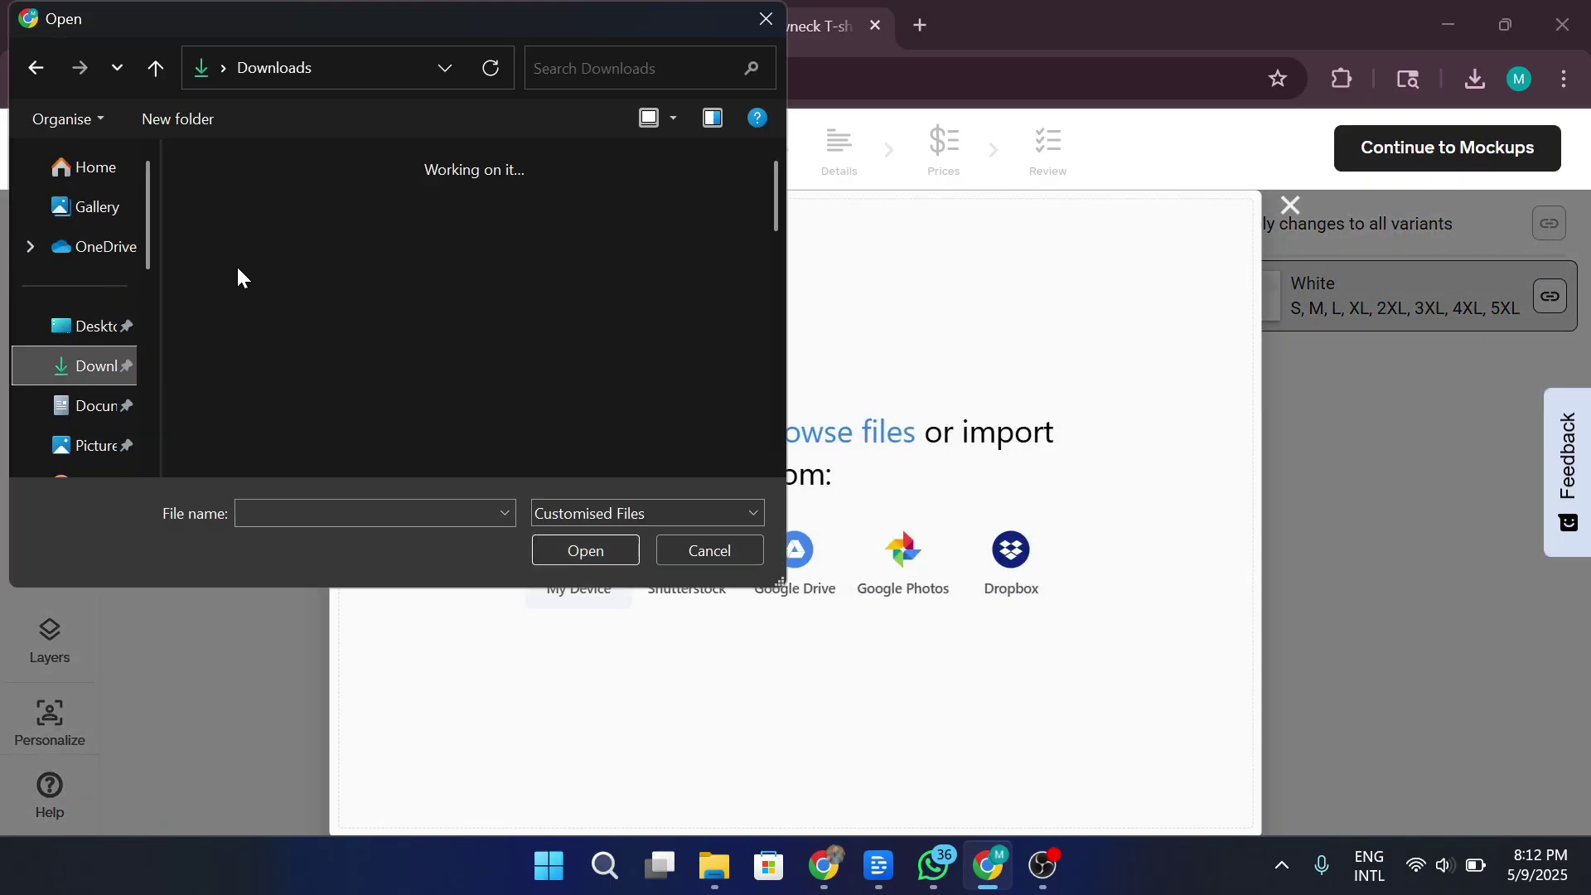
click(244, 272)
click(613, 546)
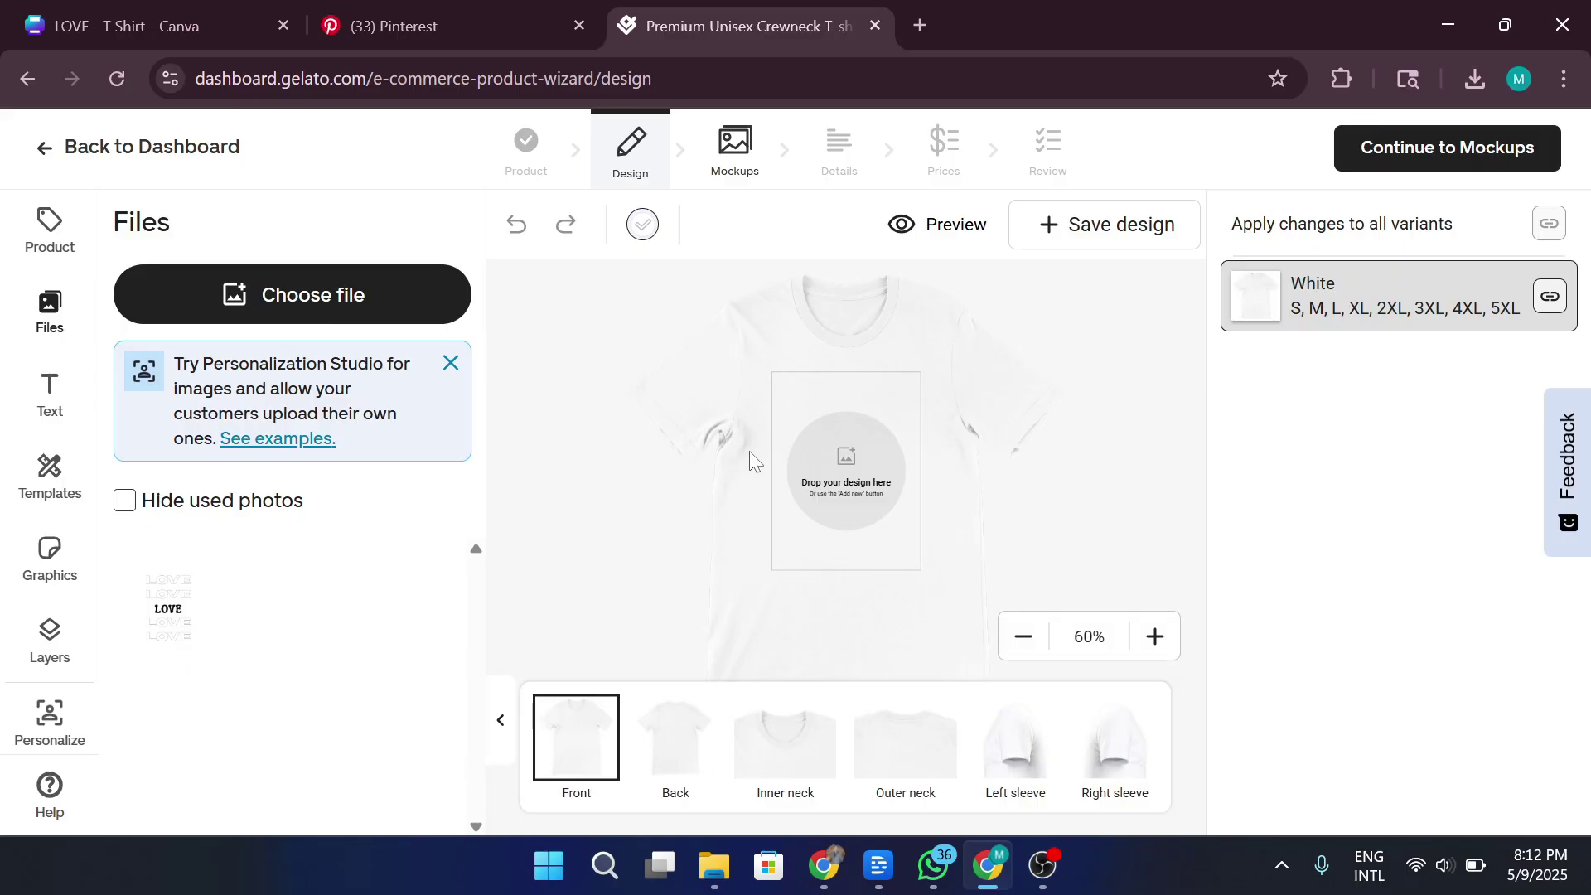
click(164, 610)
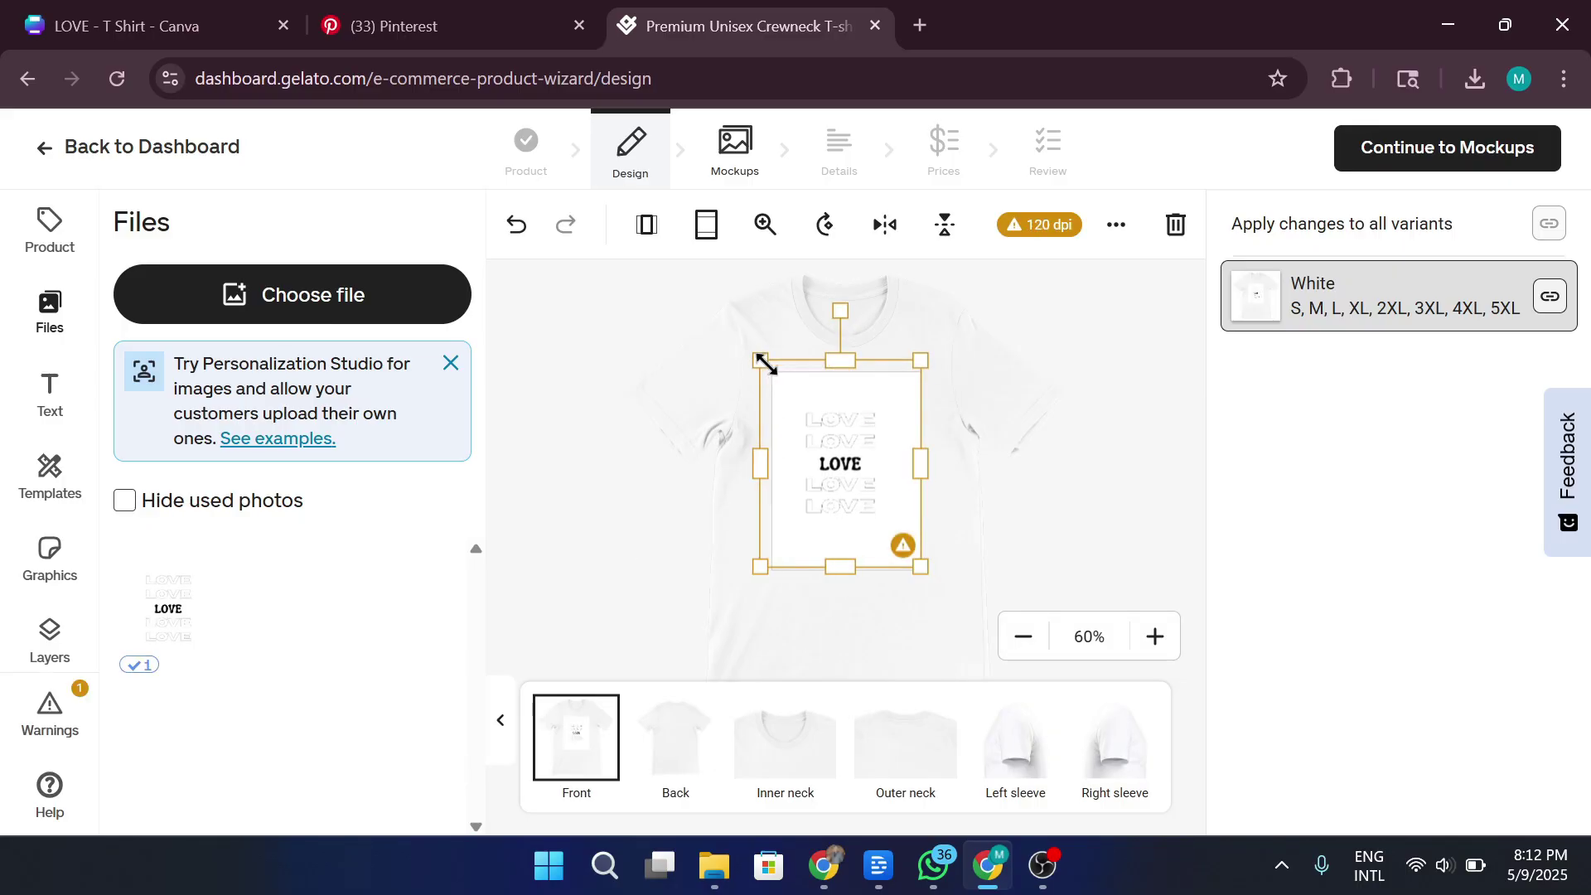
Step: Resize the LOVE design slightly on the shirt front and check its placement
drag(909, 557, 911, 572)
click(1100, 505)
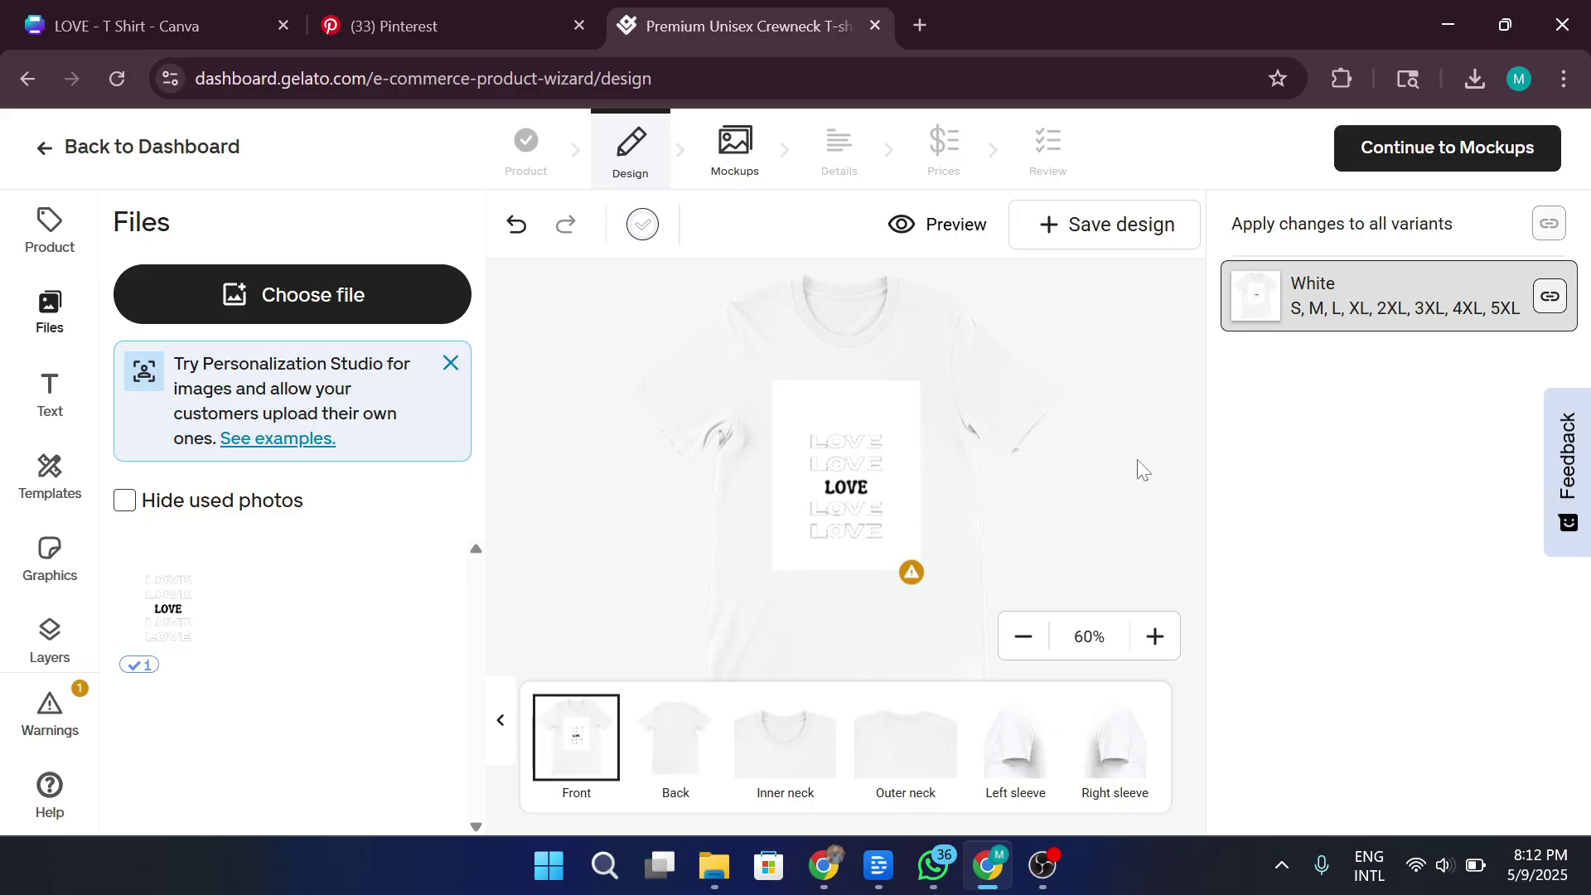
click(852, 420)
click(1051, 455)
Step: Browse the LOVE mockups, dismiss the Gelato+ offer, and continue to Details with the plain mockup primary
click(1436, 168)
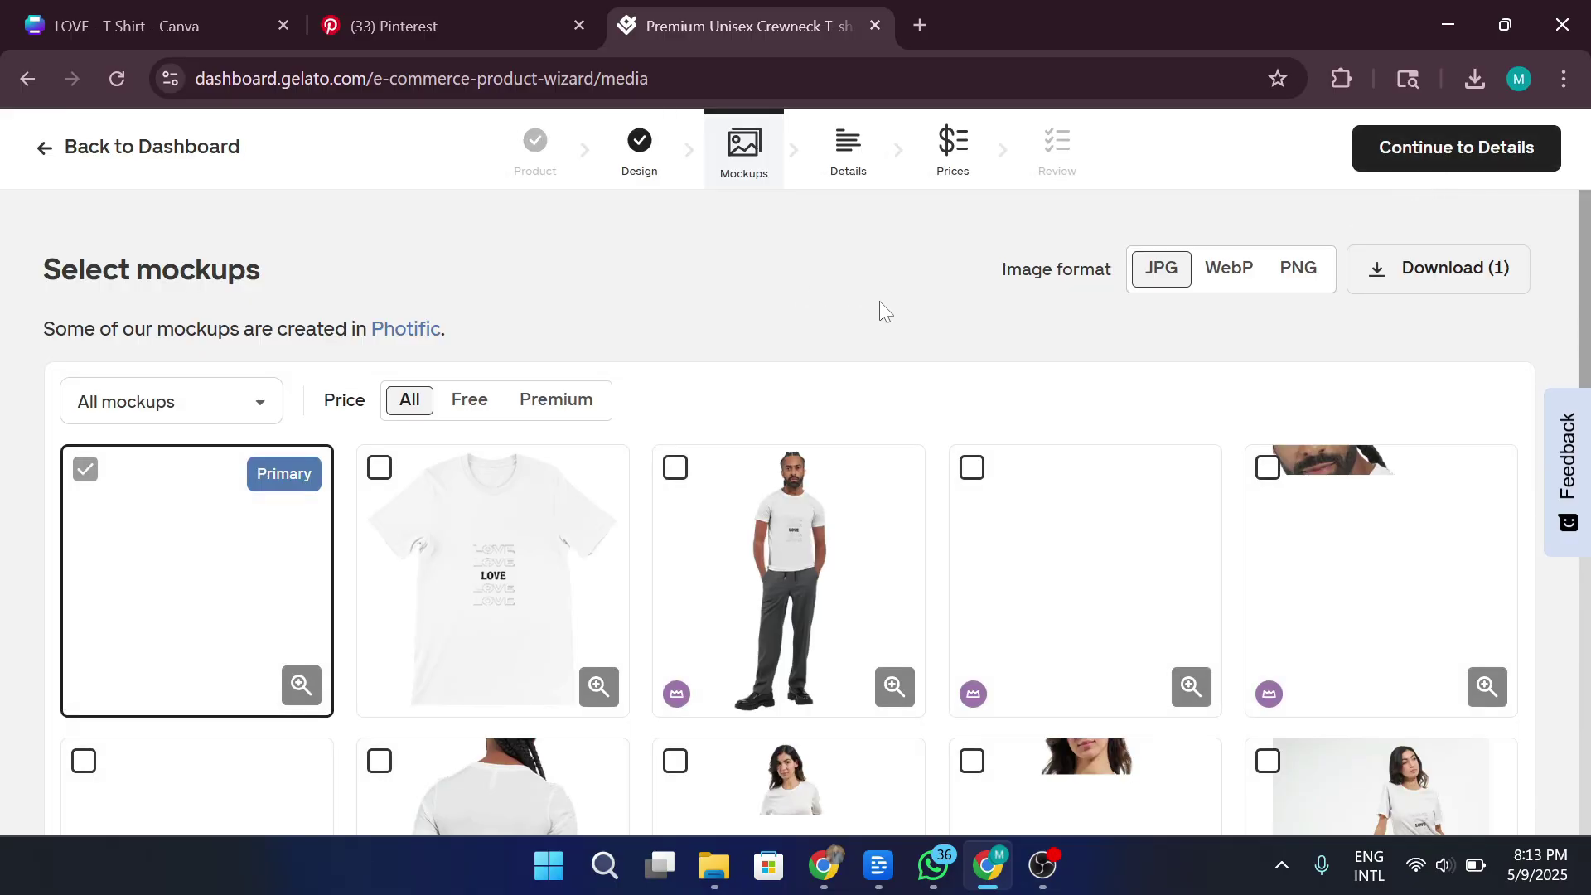
scroll(880, 307, down, 5)
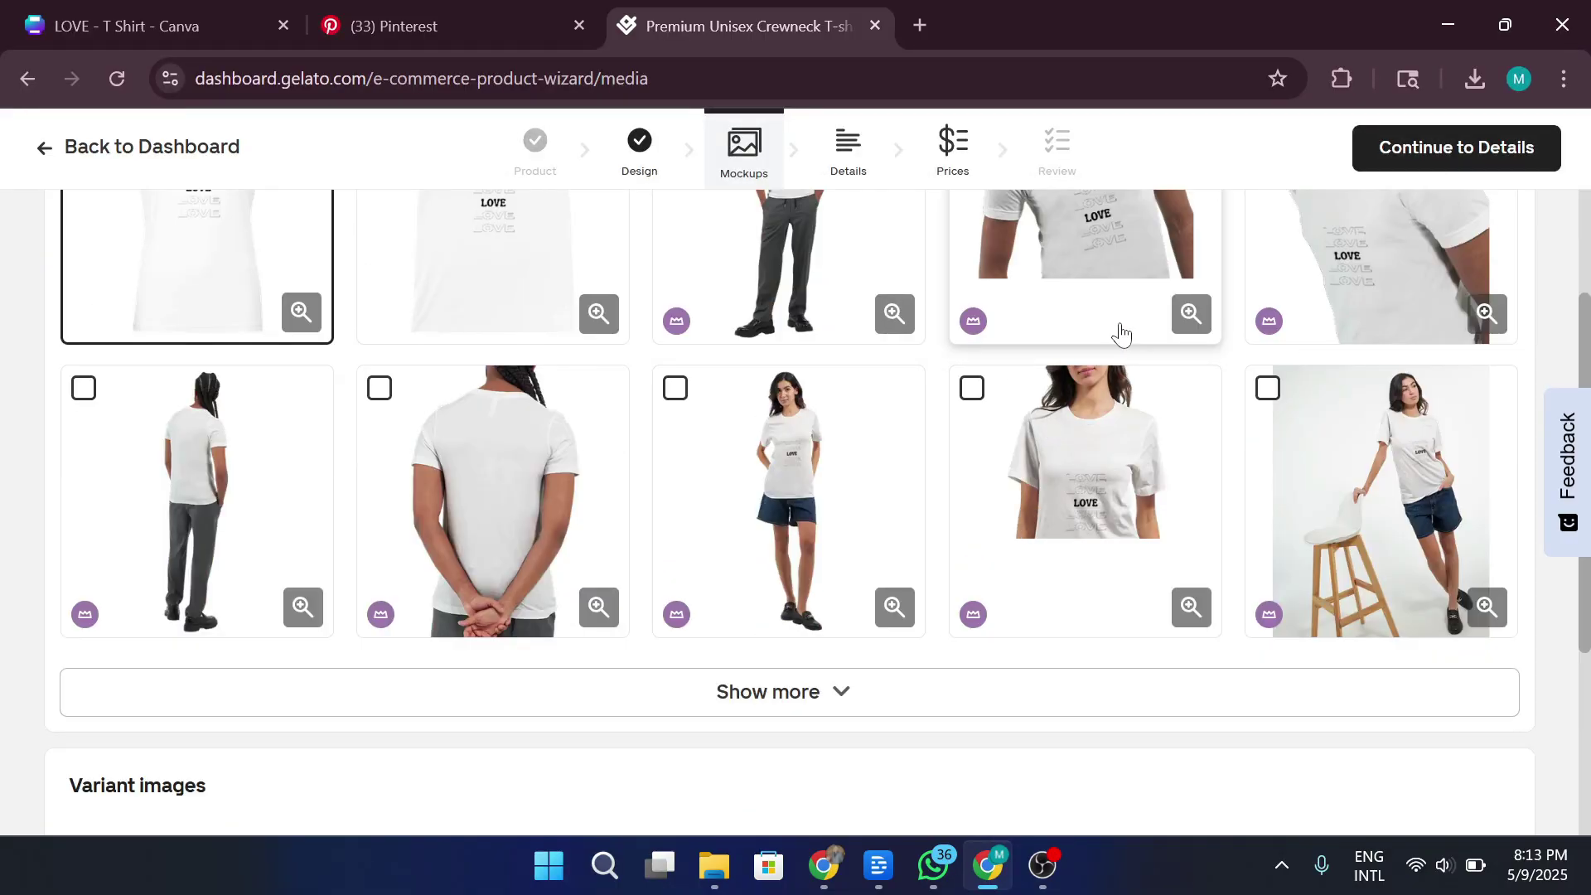
scroll(1122, 298, up, 1)
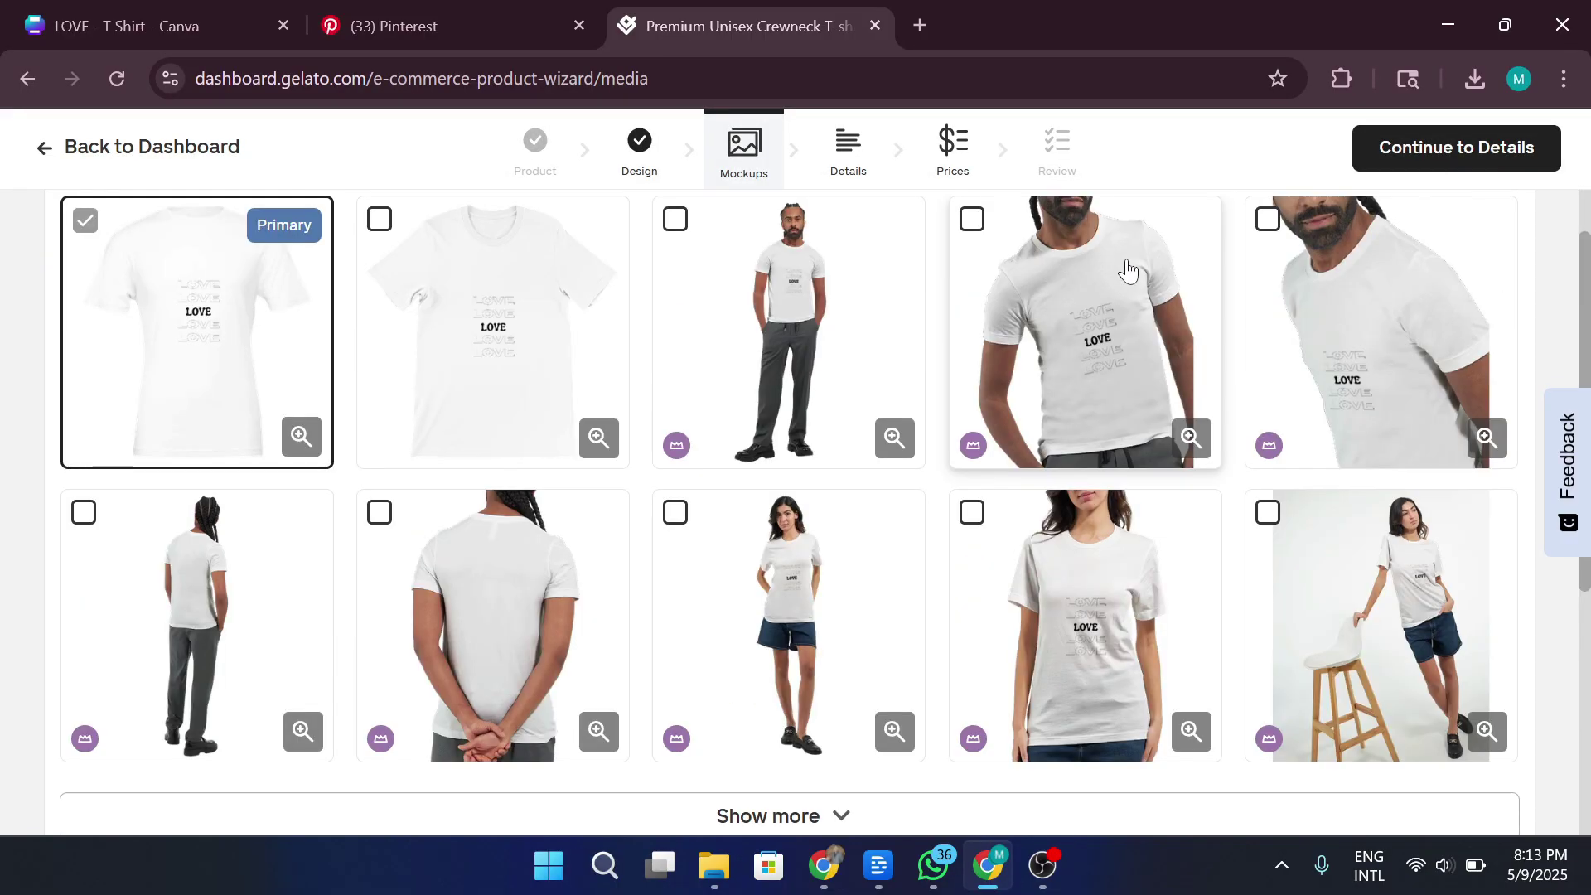
click(819, 635)
click(1342, 149)
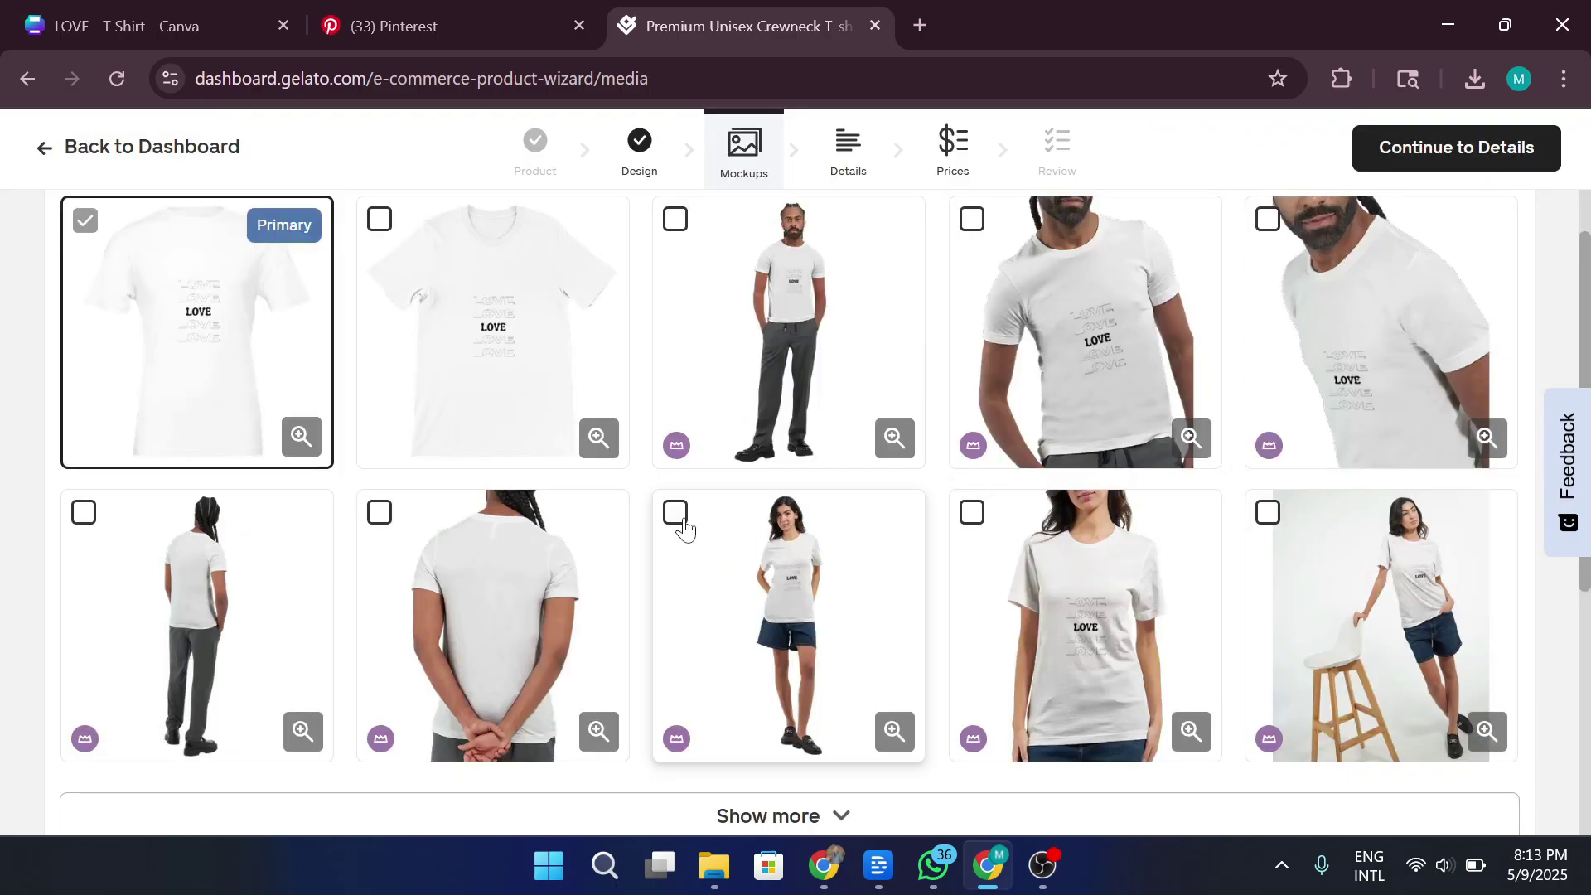
scroll(1247, 388, up, 3)
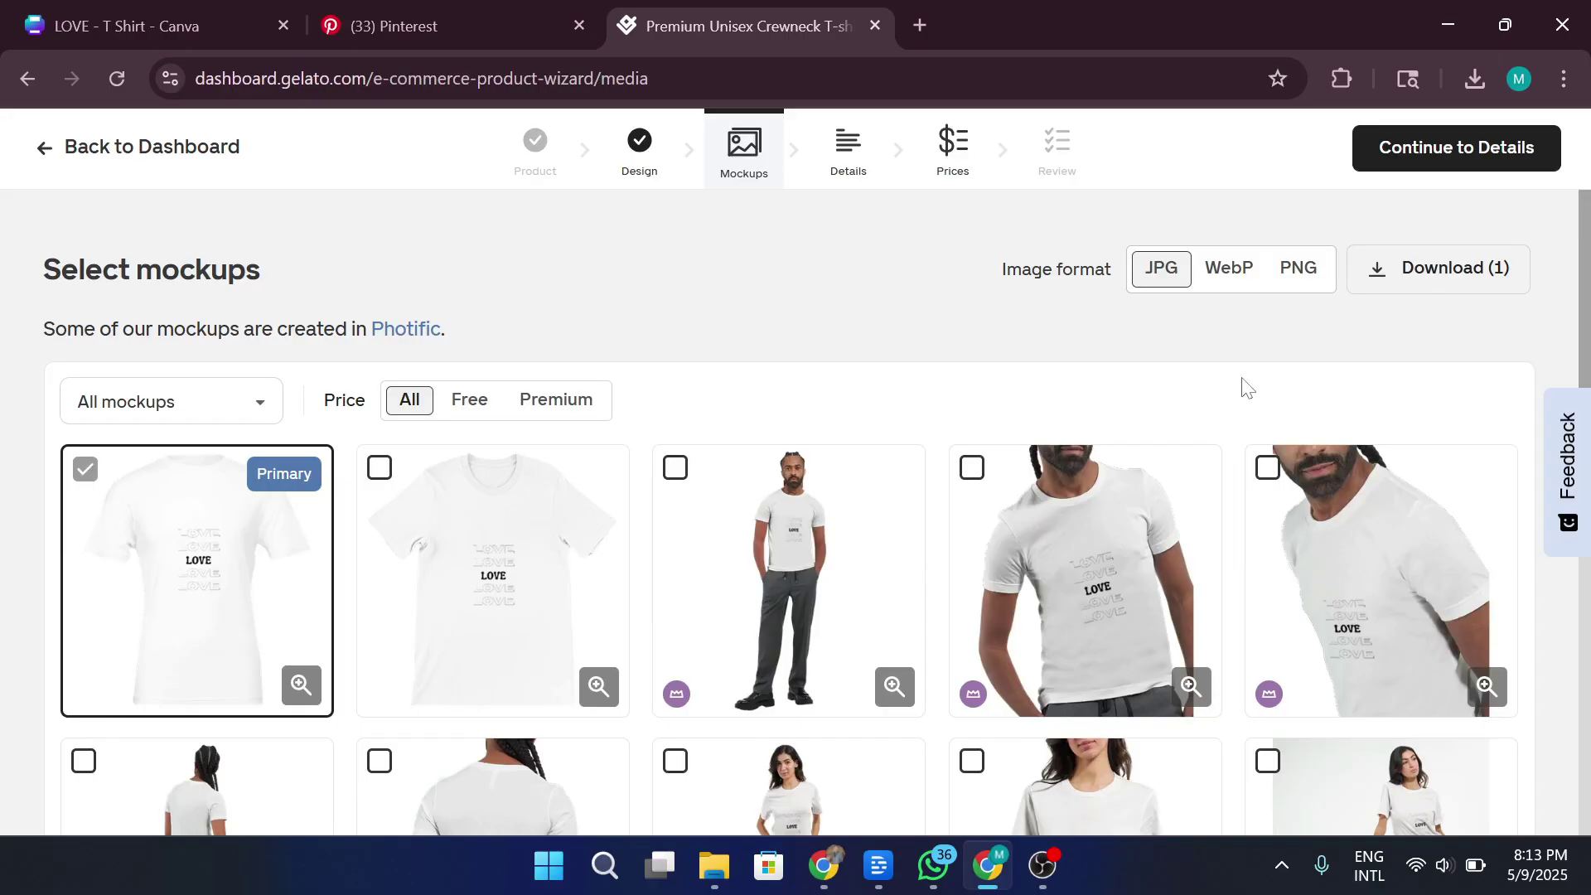
click(1452, 151)
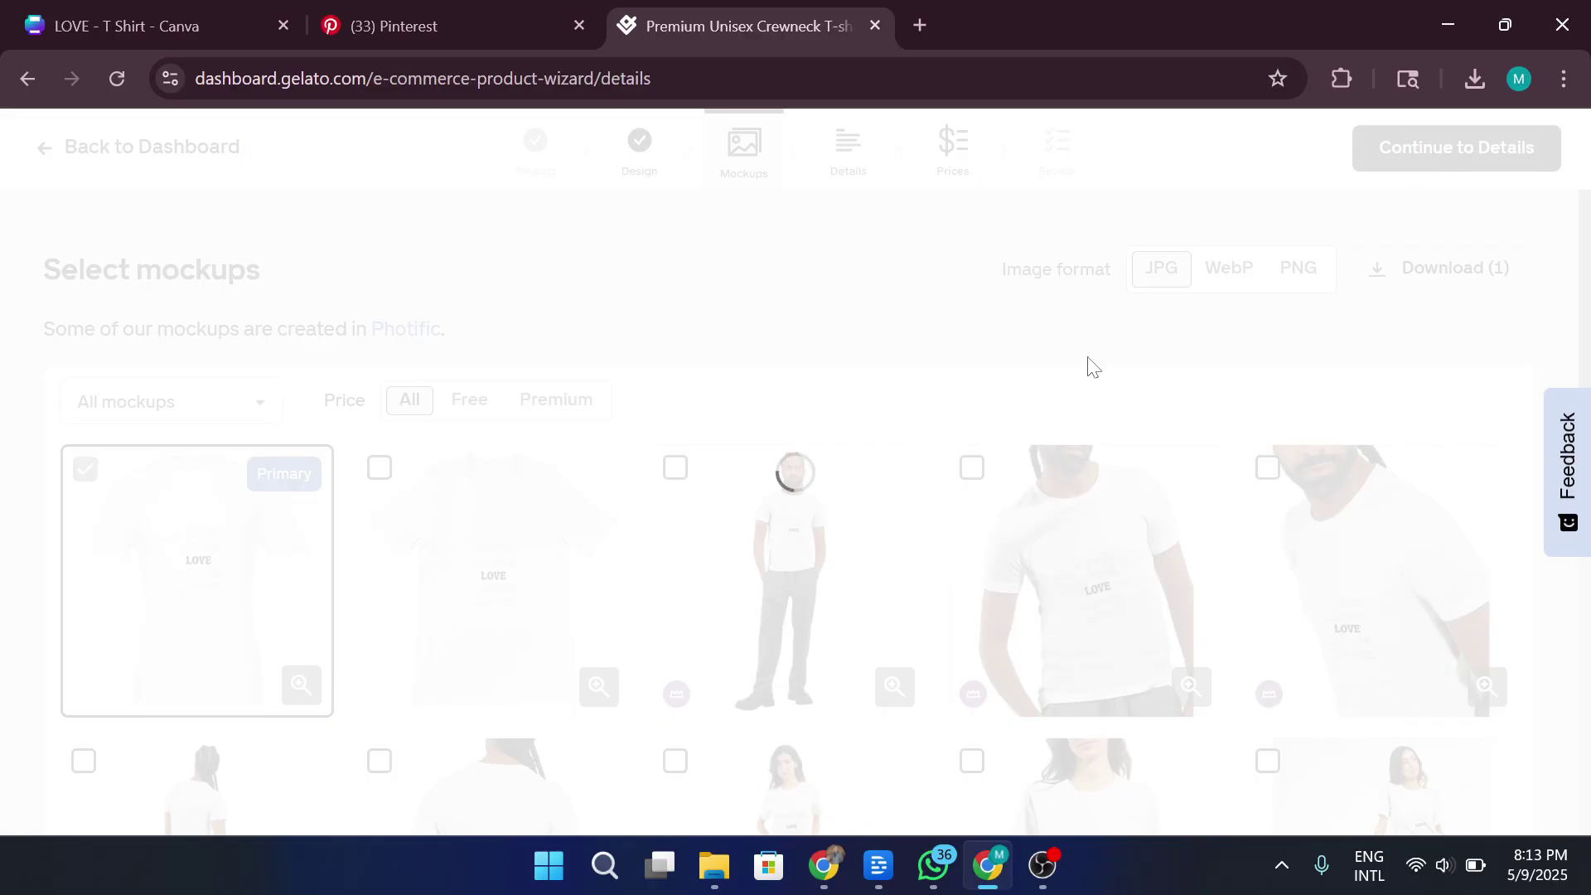
Step: Keep the default title and description, then check the 50% margin prices (27.82–51.12 EUR)
scroll(973, 369, down, 15)
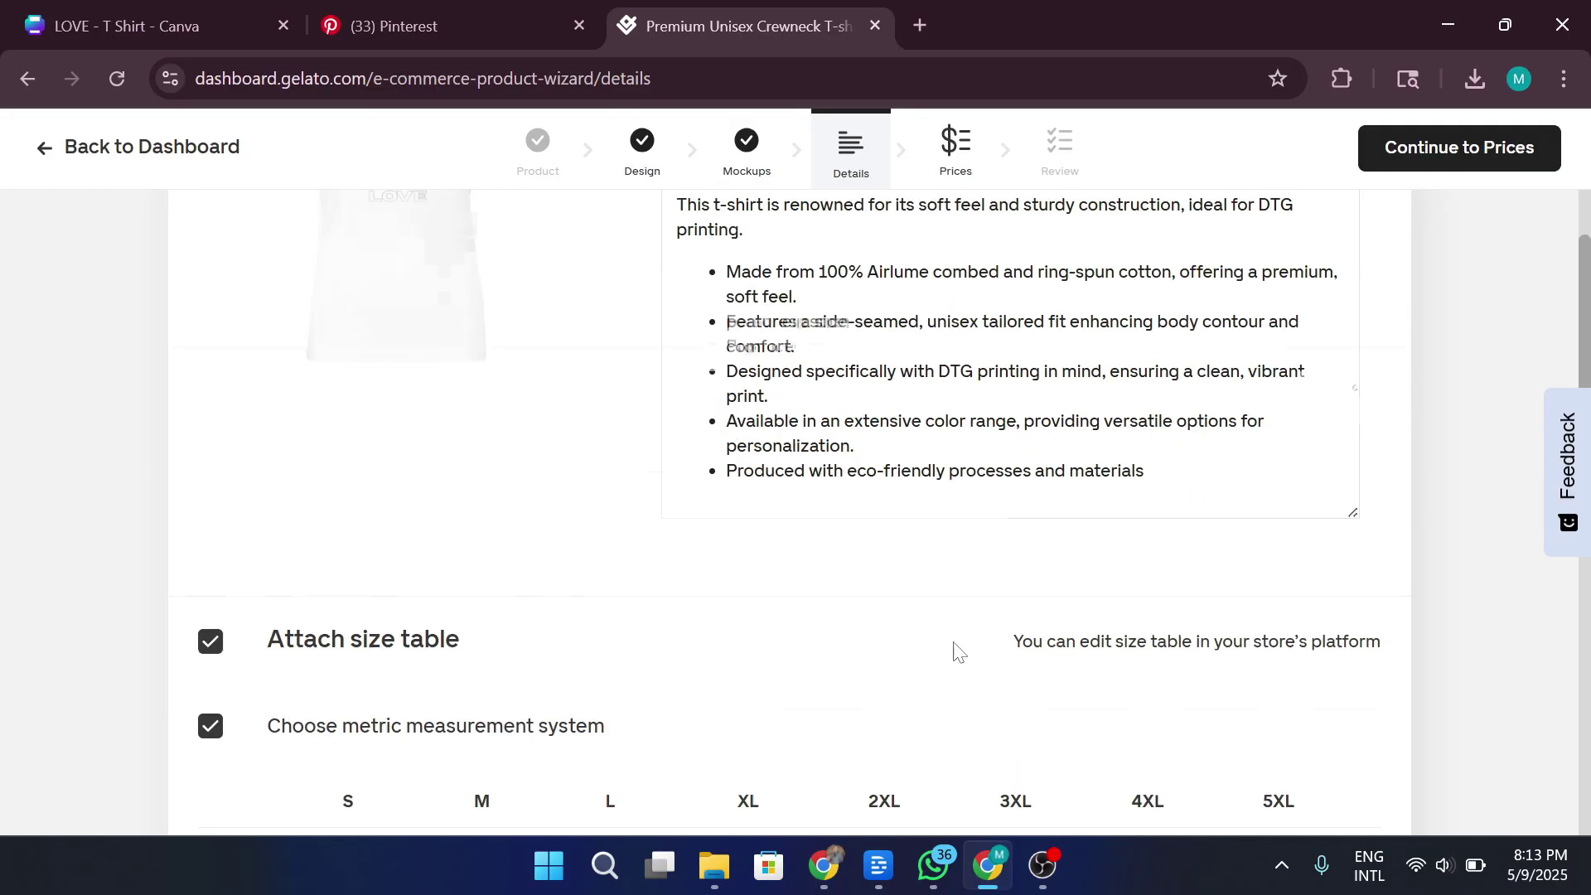
scroll(637, 577, up, 15)
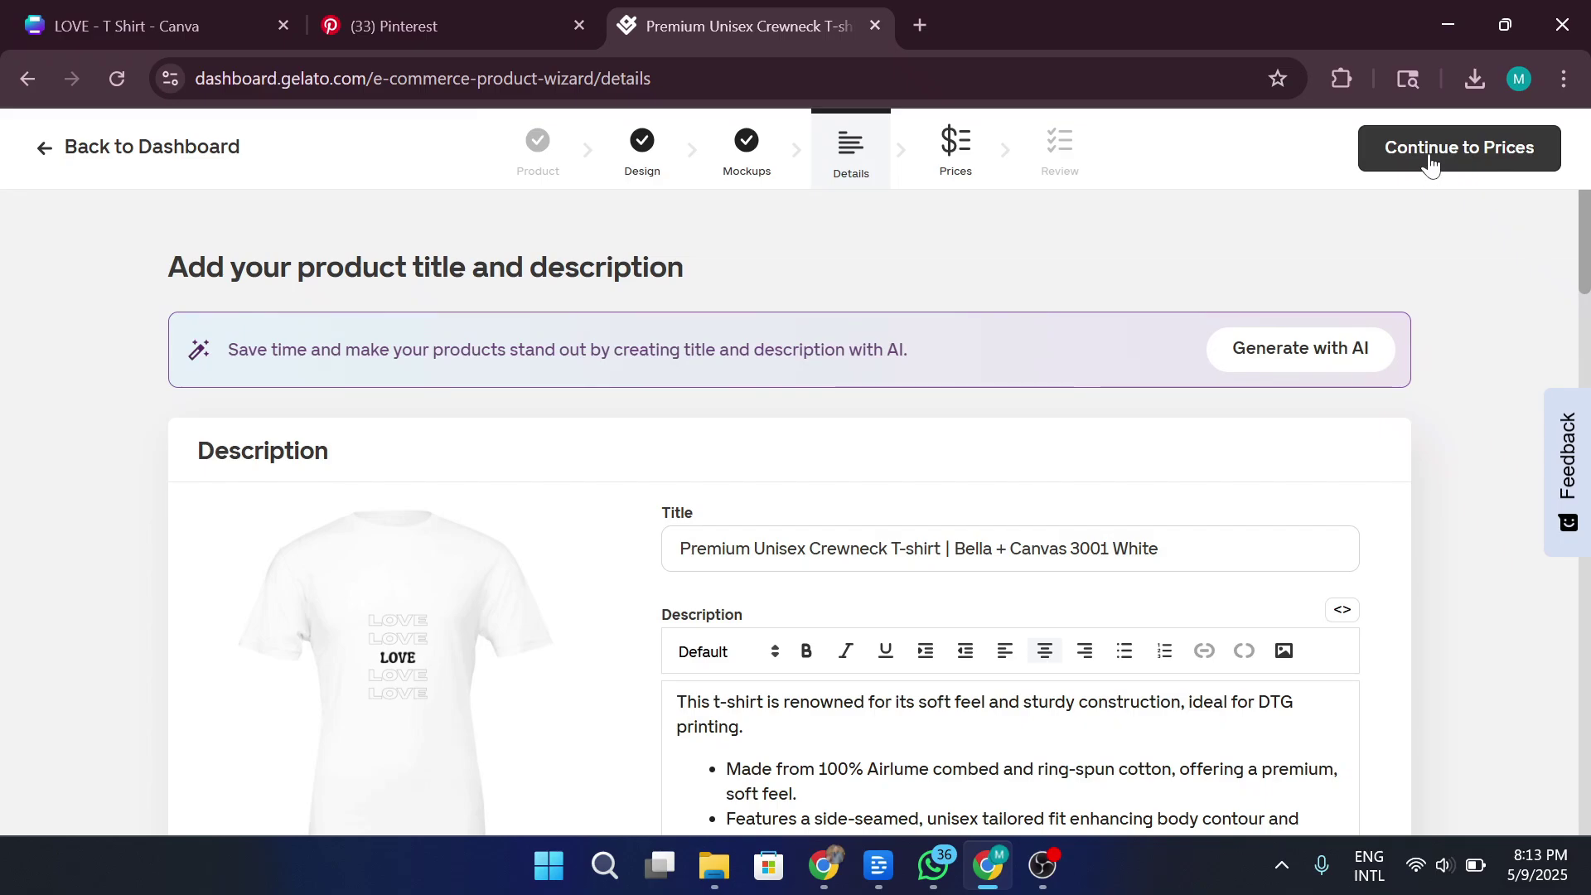
click(1431, 165)
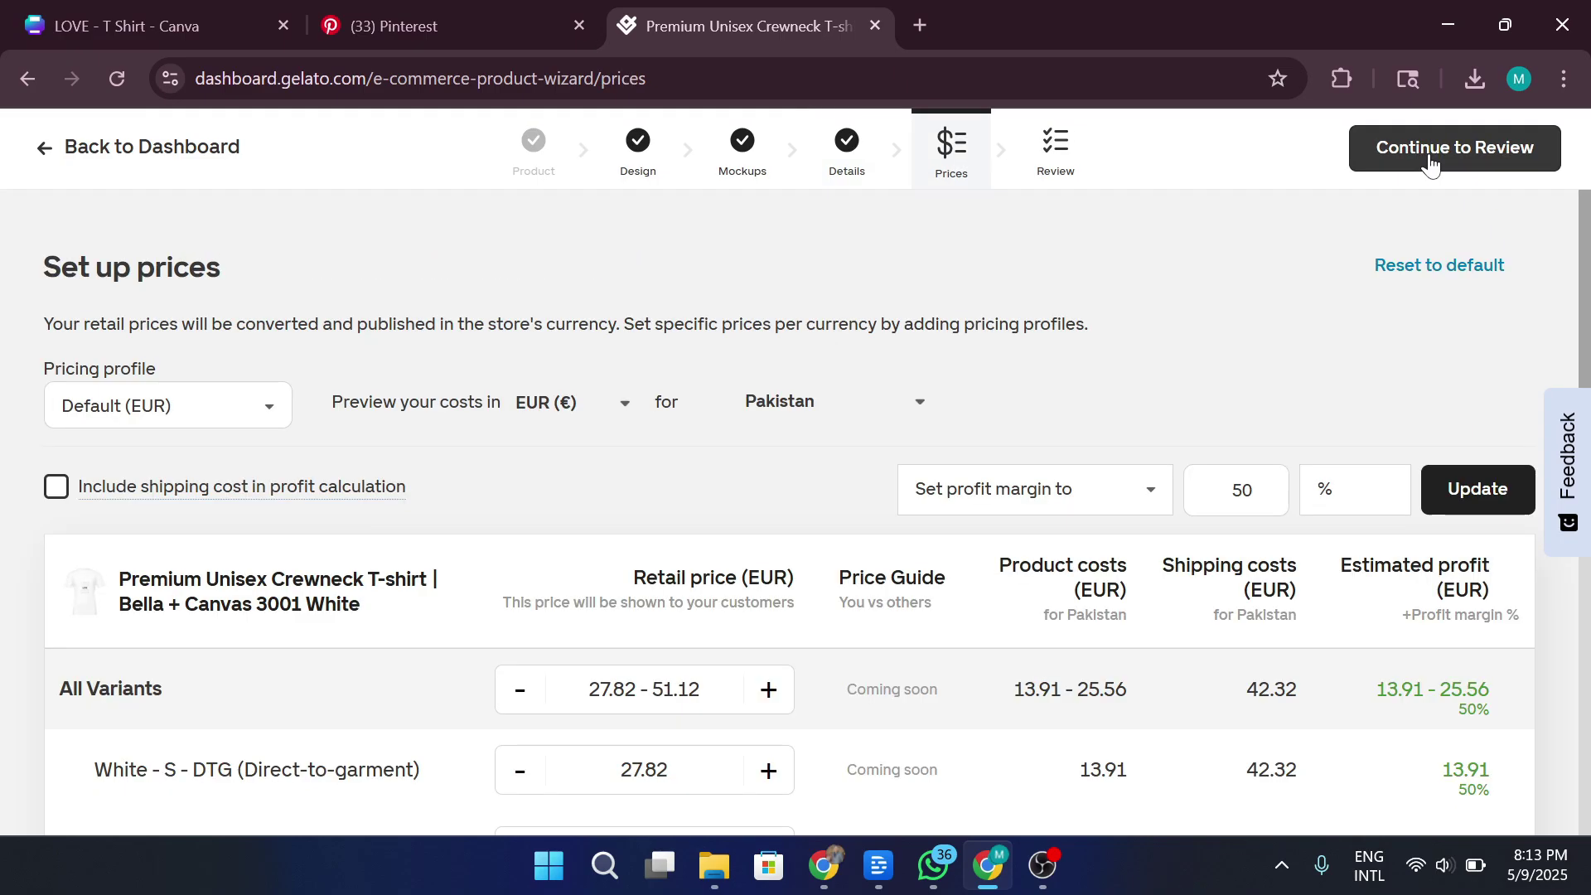
scroll(911, 389, down, 5)
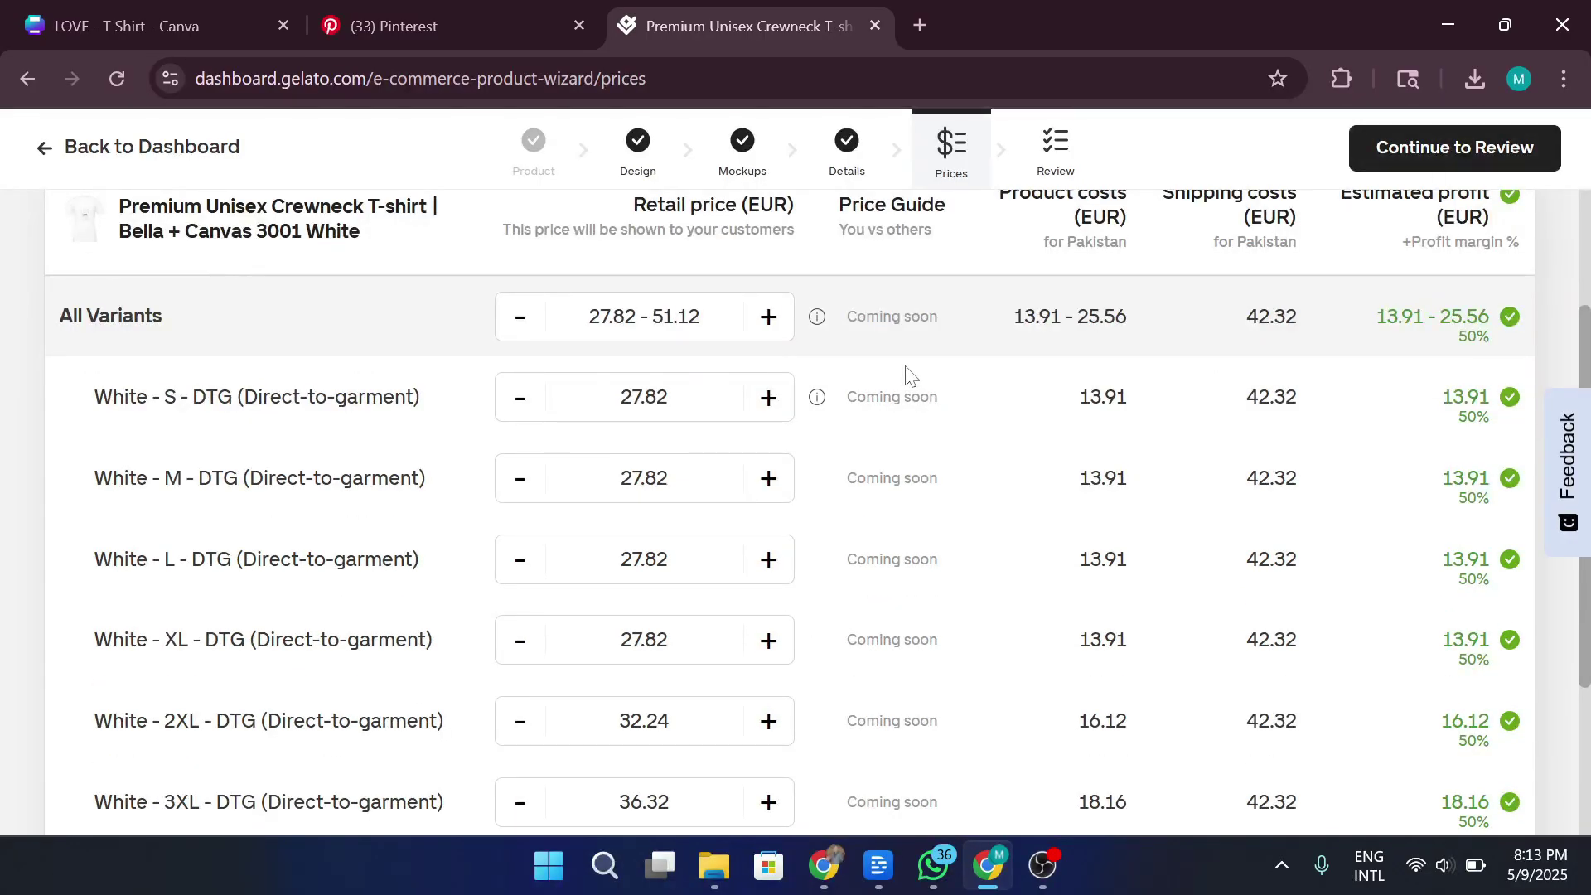
scroll(909, 374, up, 2)
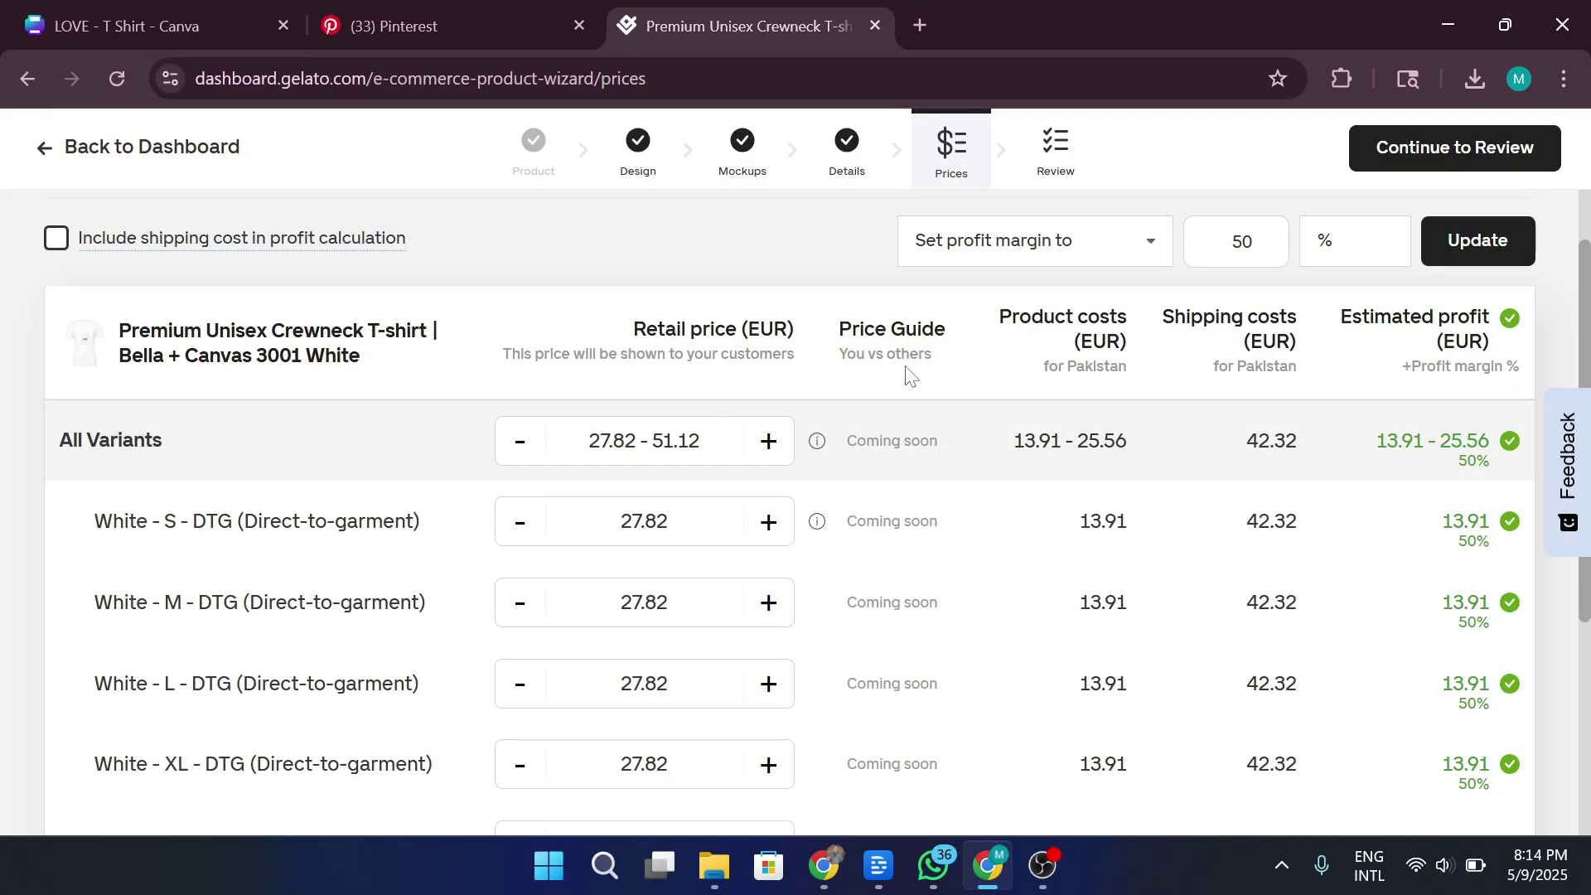
Step: Save the template as 'Premium Unisex Crewneck T-shirt | Bella + Canvas 3001 White' from the Review step
click(1436, 157)
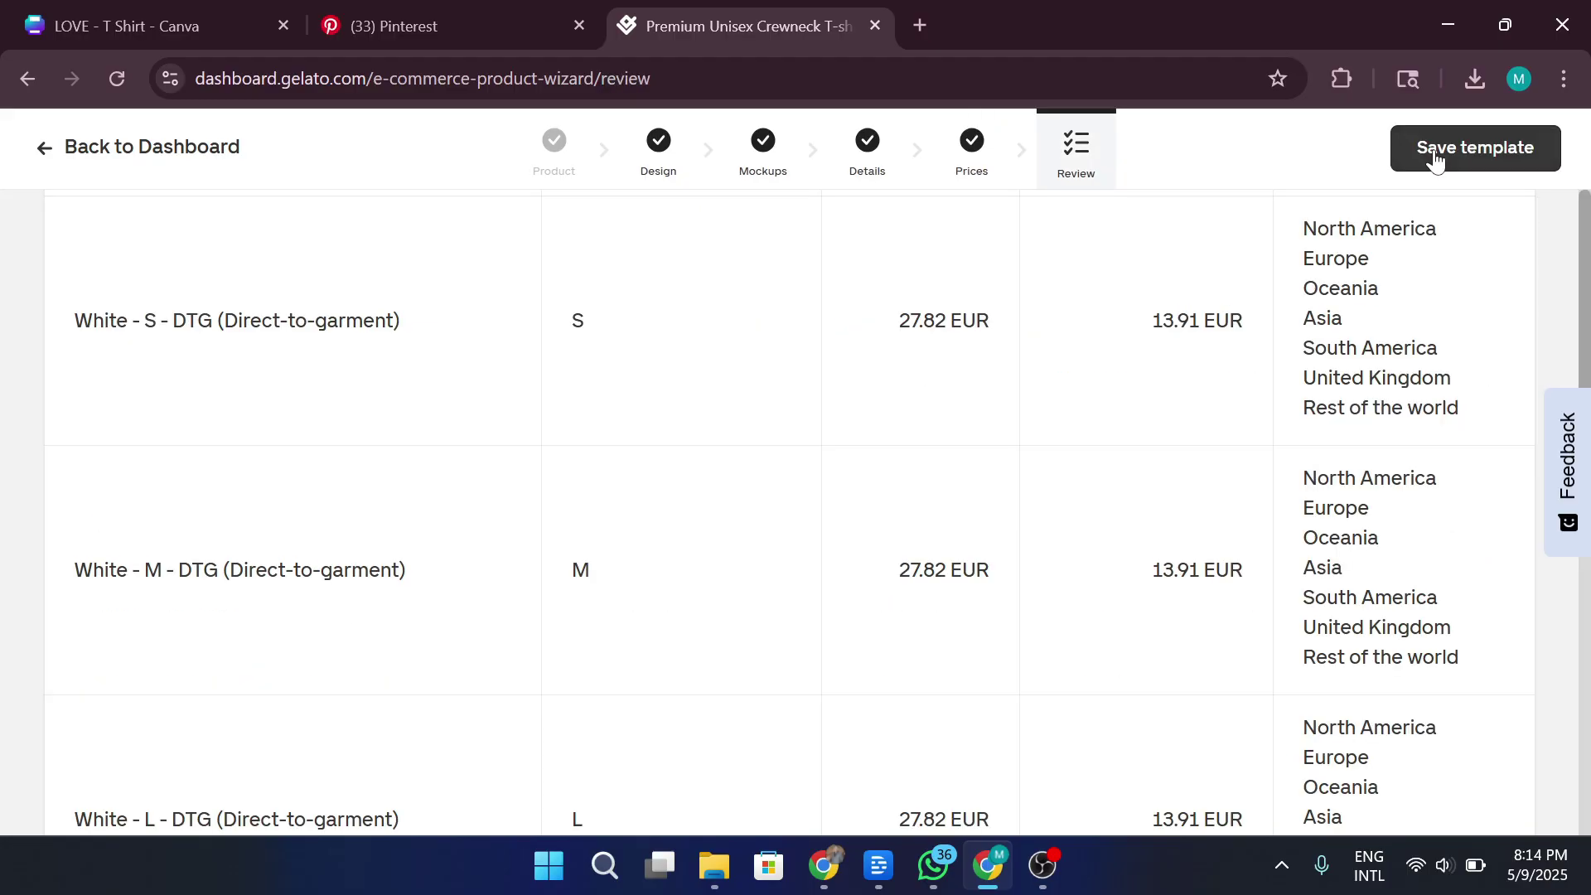
click(1435, 157)
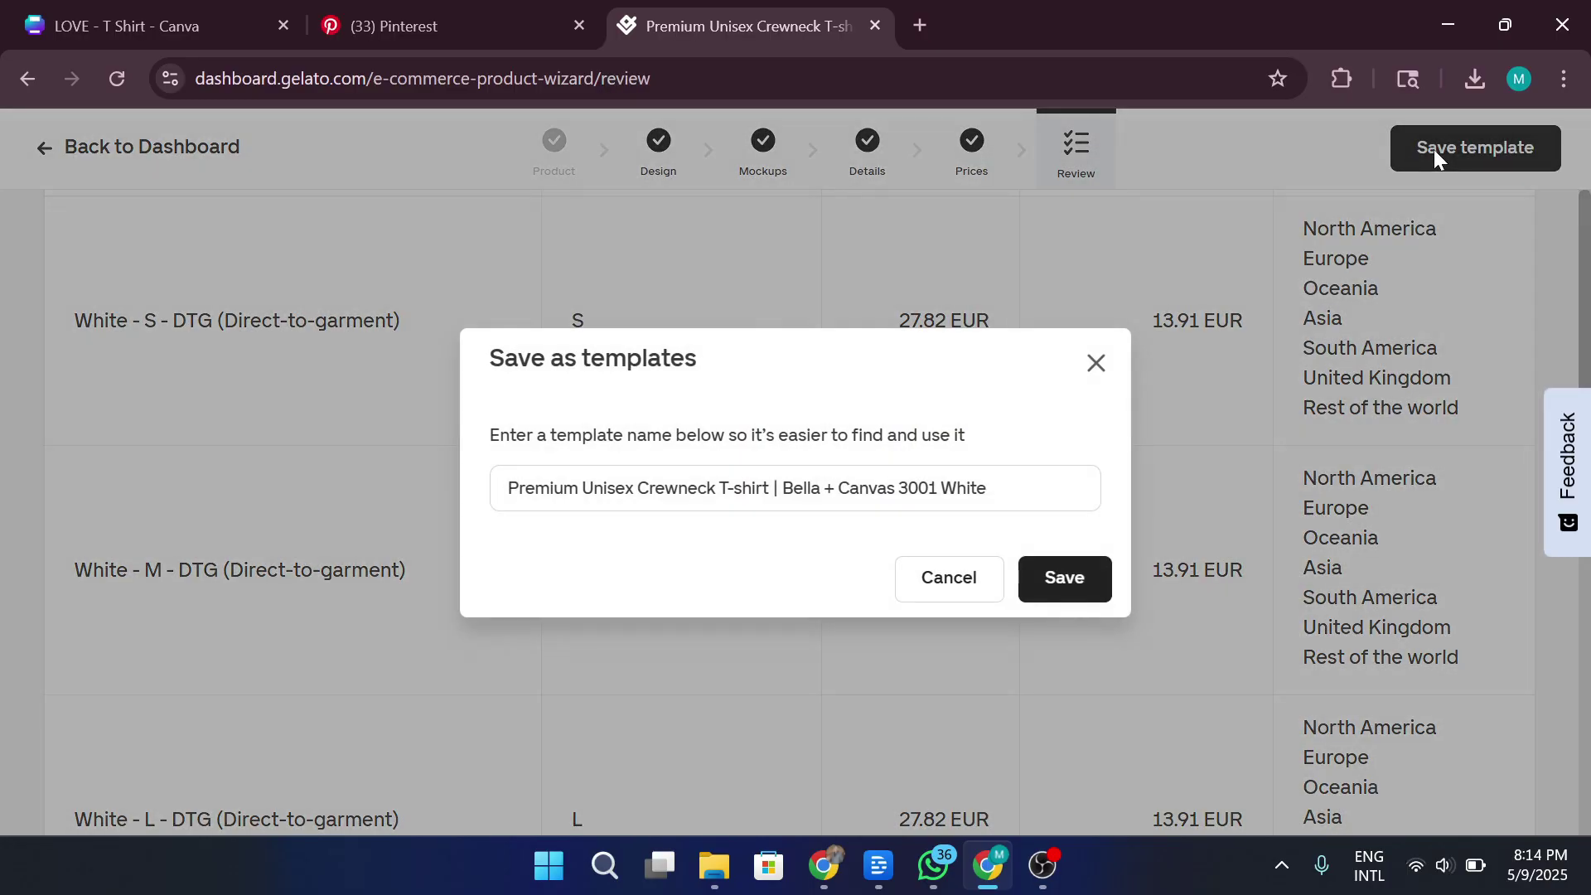
click(1096, 370)
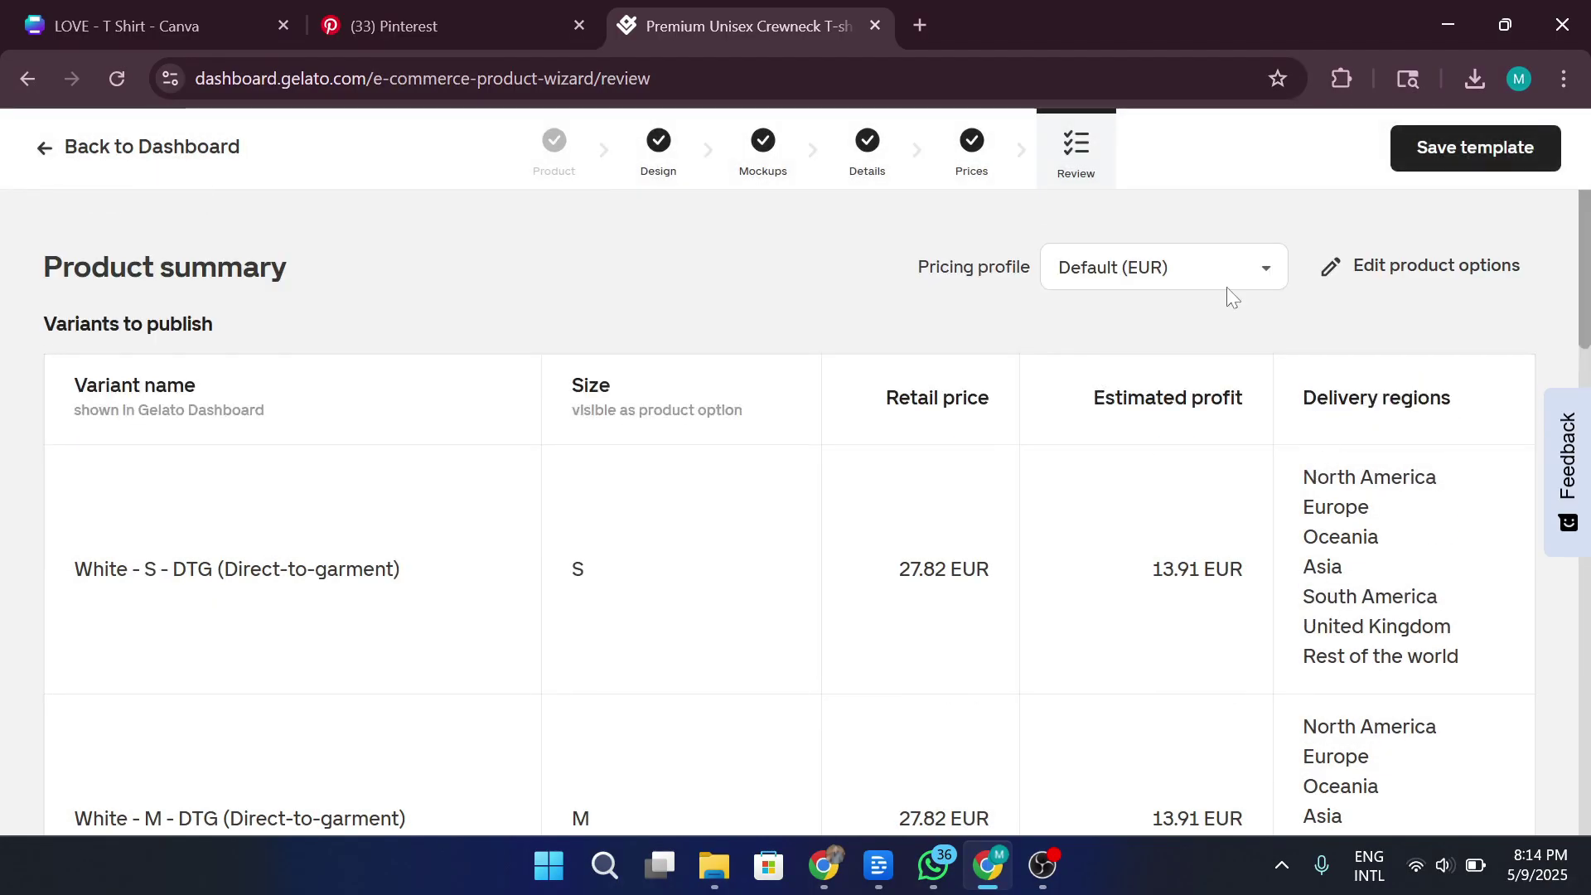
click(1425, 161)
click(1077, 580)
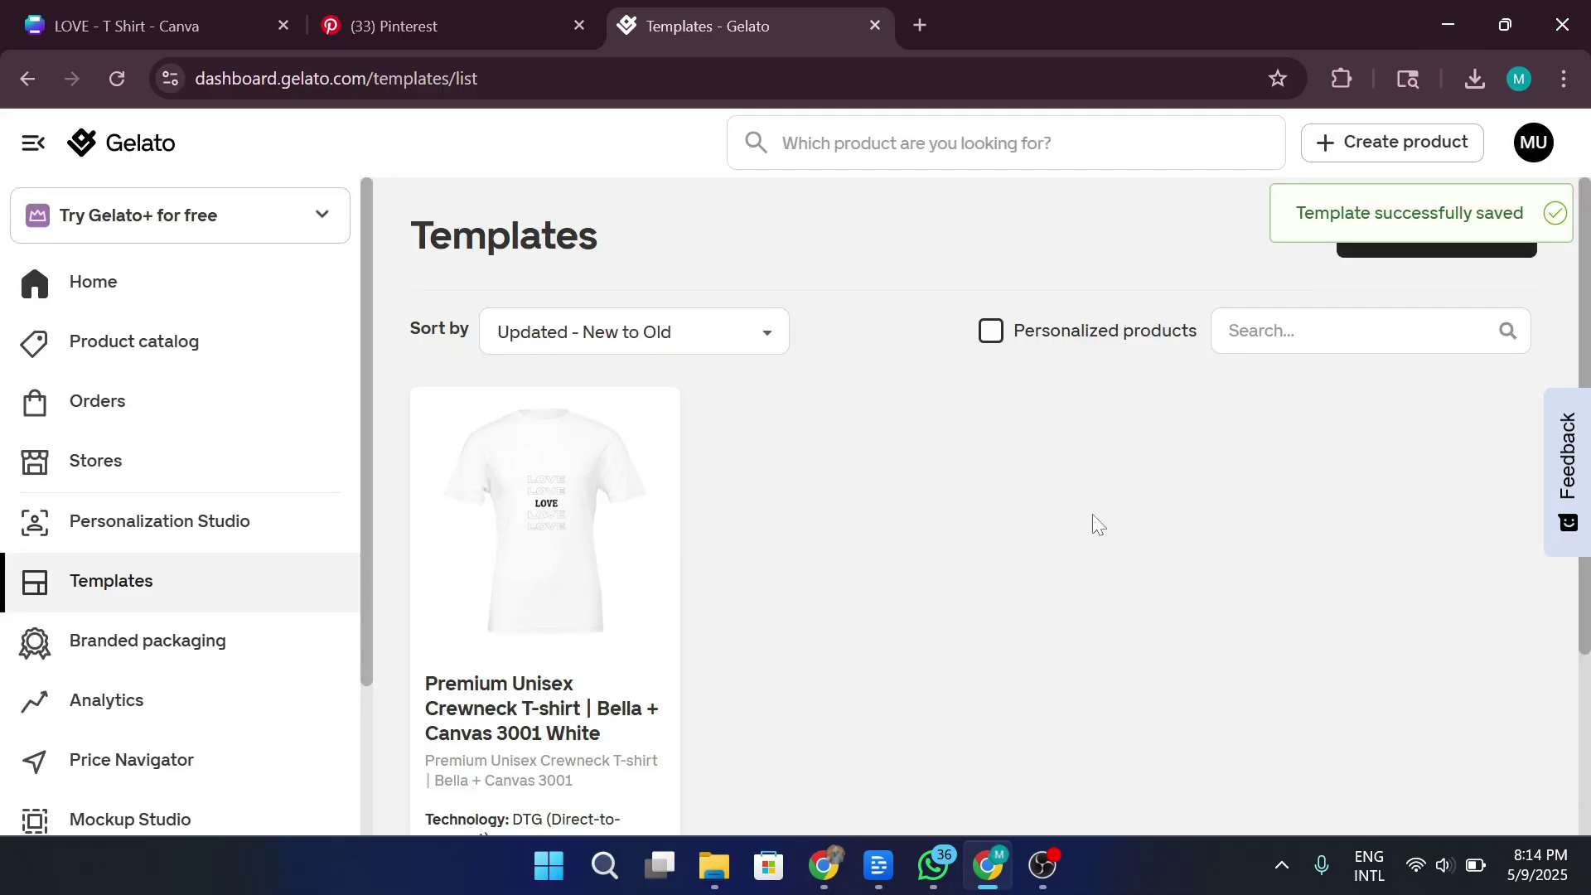
mouse_move(575, 505)
Step: Minimize Chrome to show the Windows desktop
click(1445, 27)
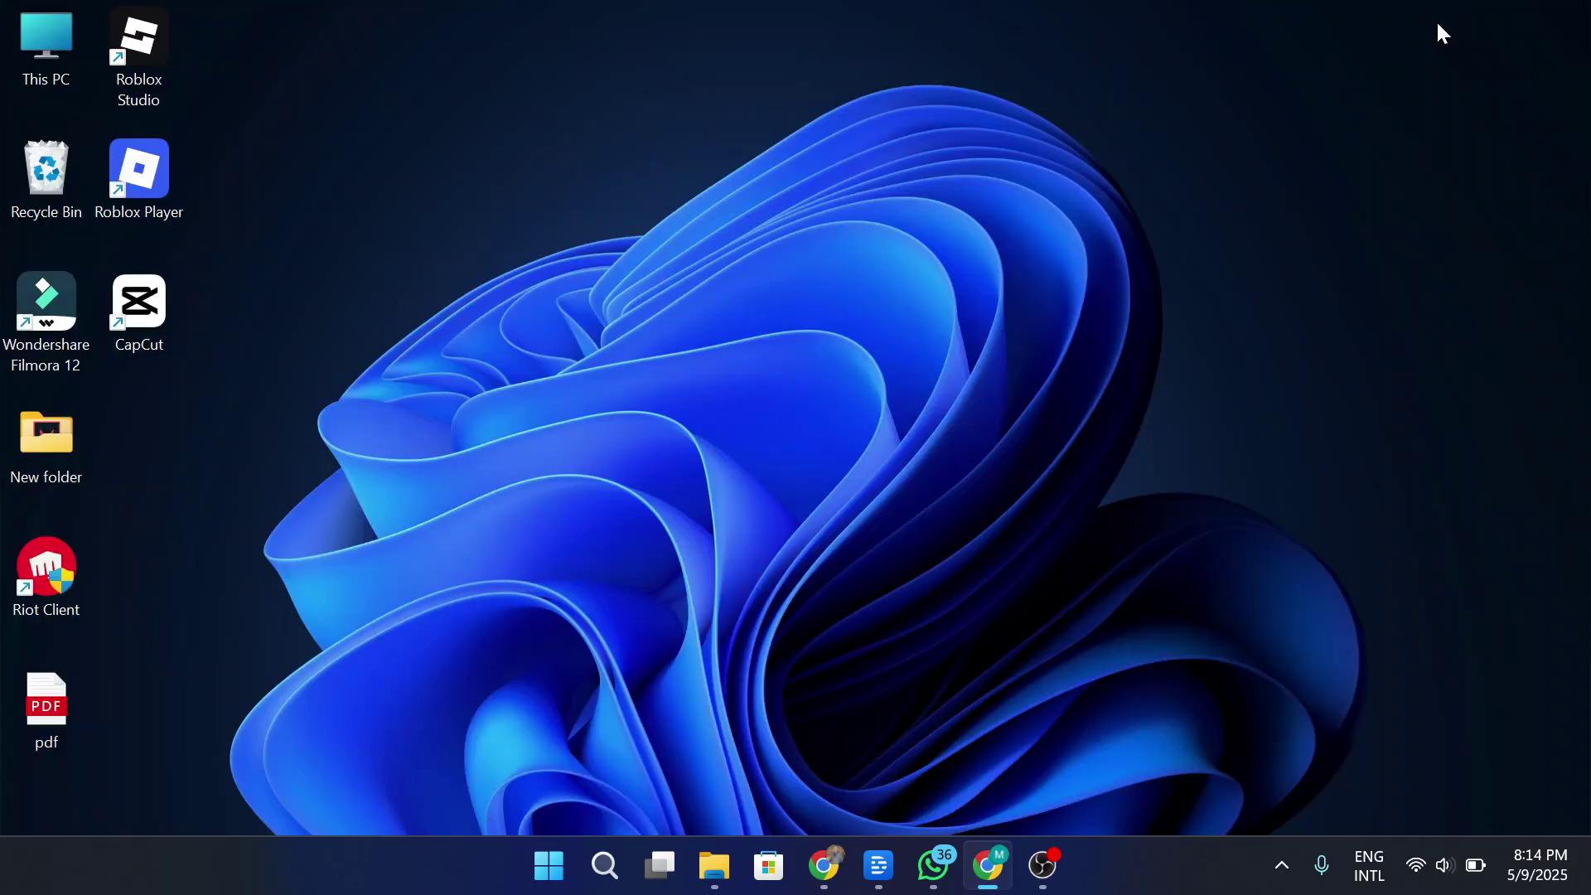